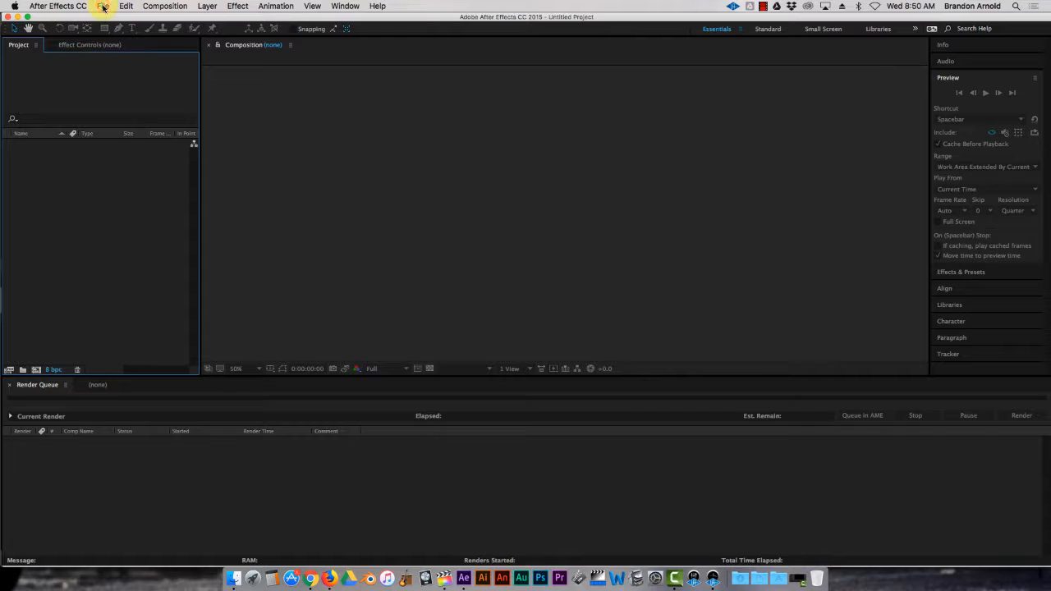
Step: Import chemisrylab.png and rabbit (1).png from the Downloads folder into the project
click(104, 7)
mouse_move(132, 146)
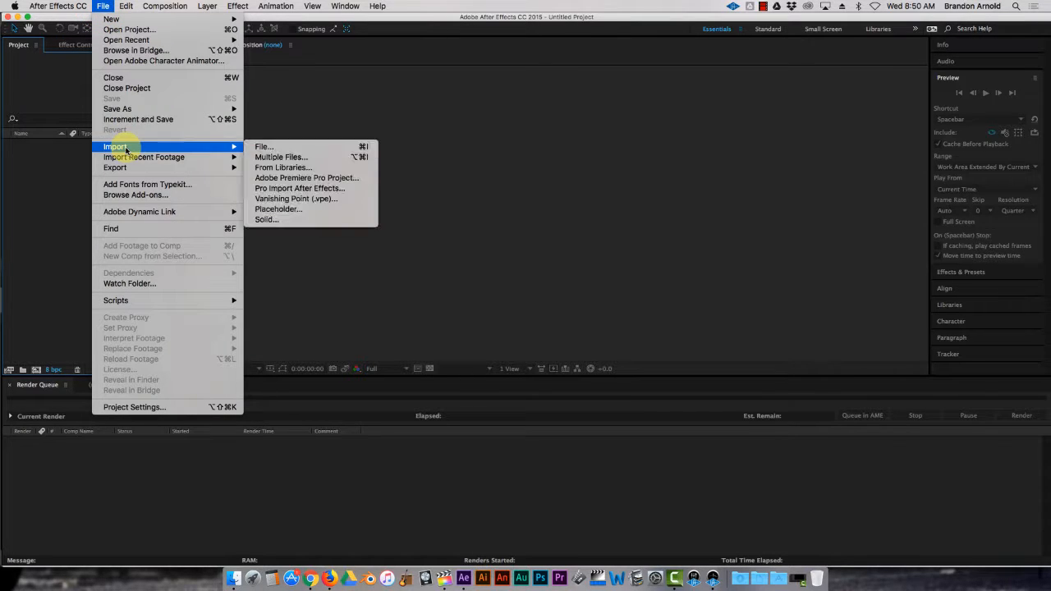
click(278, 148)
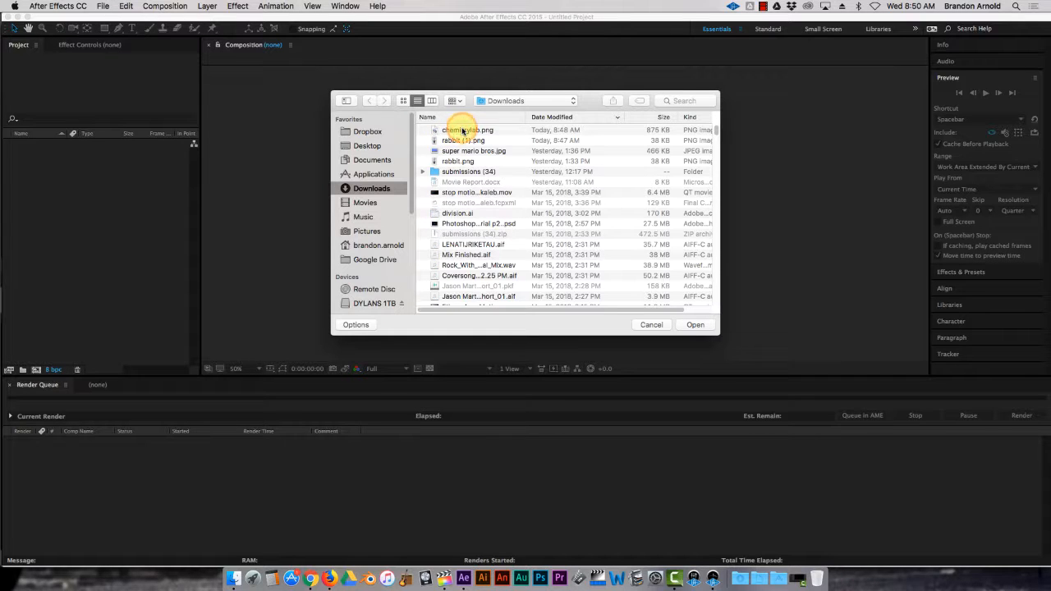
click(464, 131)
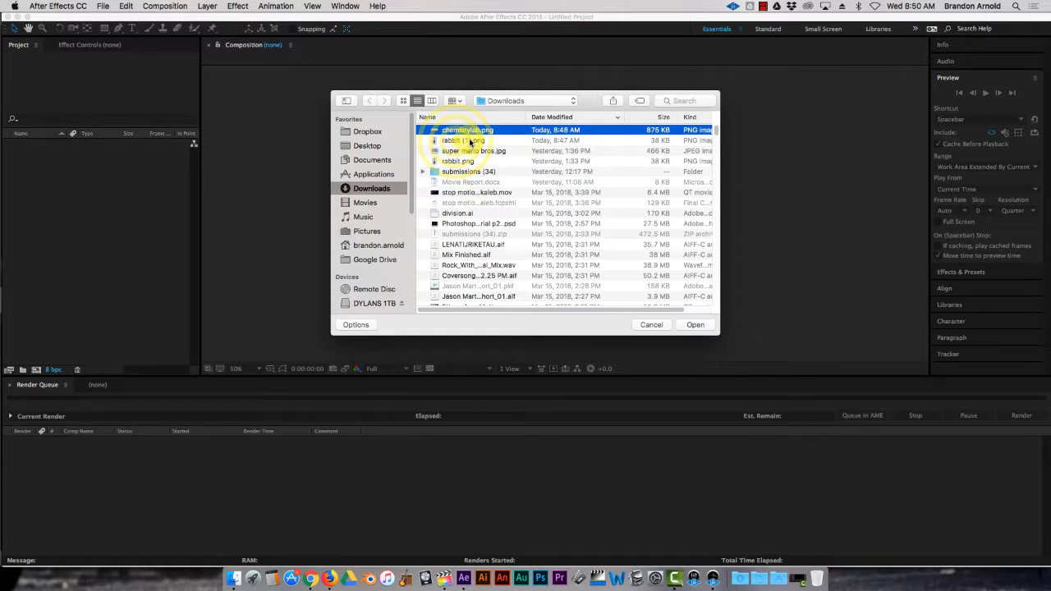
shift+click(471, 141)
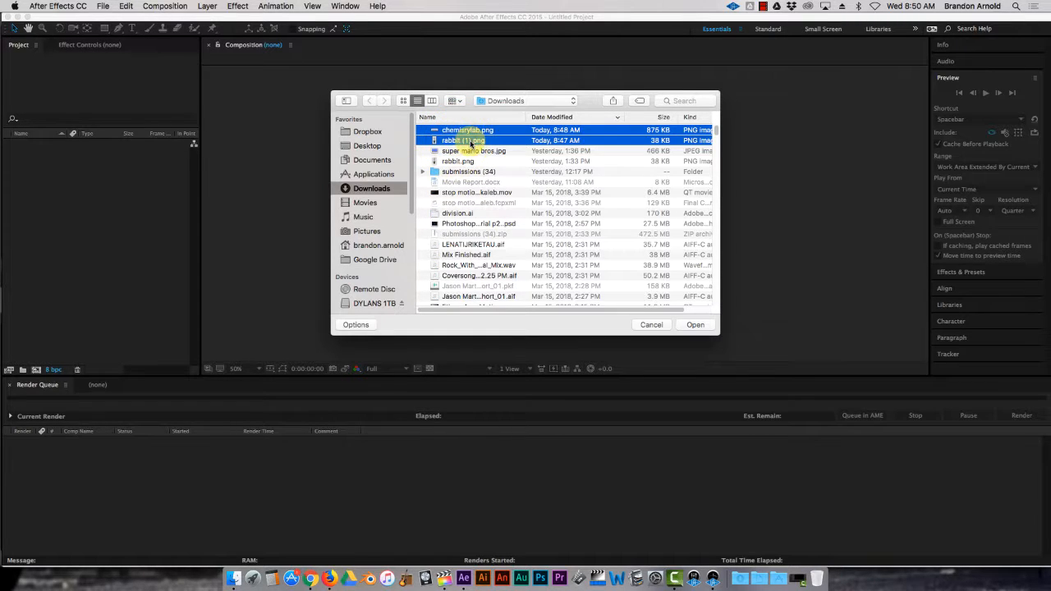
click(698, 324)
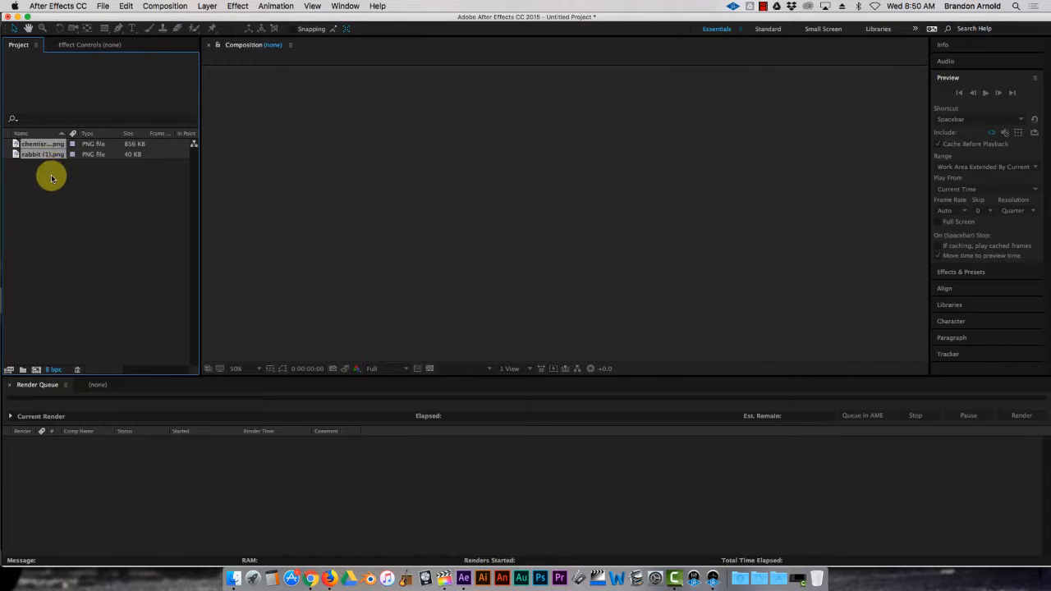
click(762, 6)
click(772, 33)
click(558, 240)
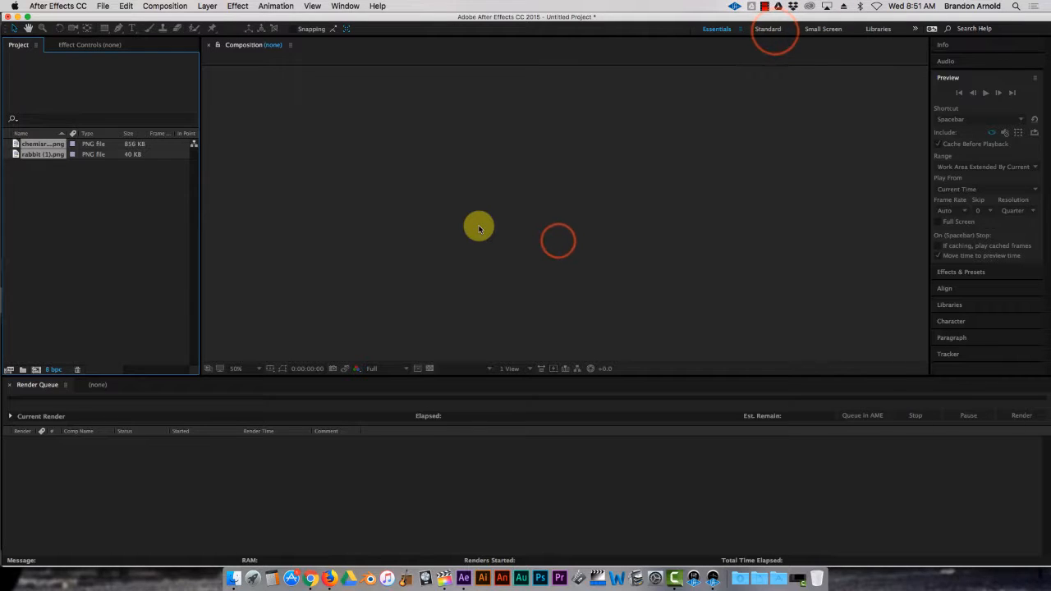
click(62, 197)
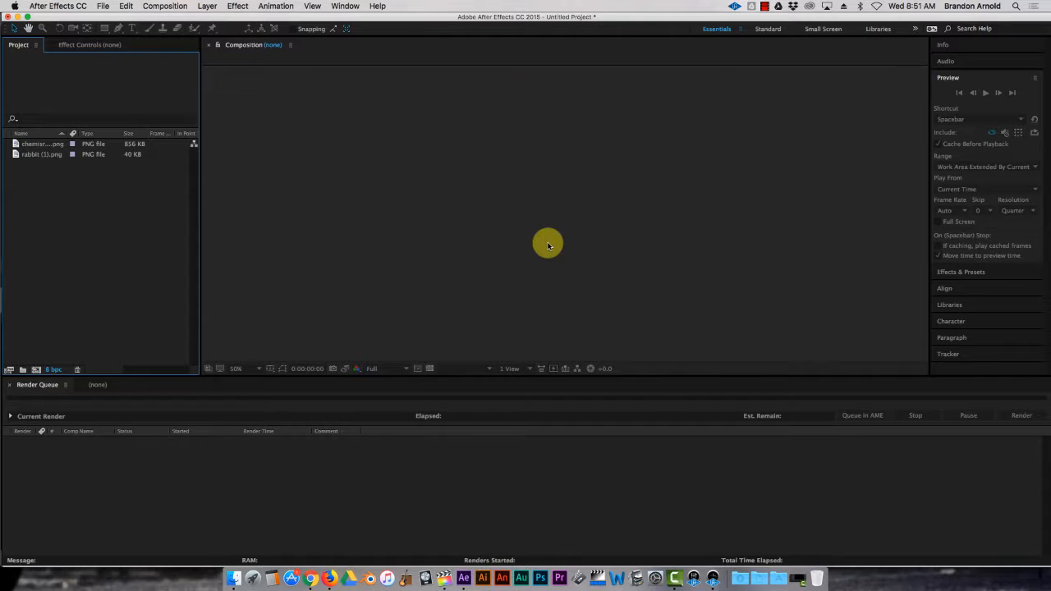
Step: Create a new composition named Comp 1 with the HDTV 1080 24 preset and a duration of 0:00:10:00
click(163, 7)
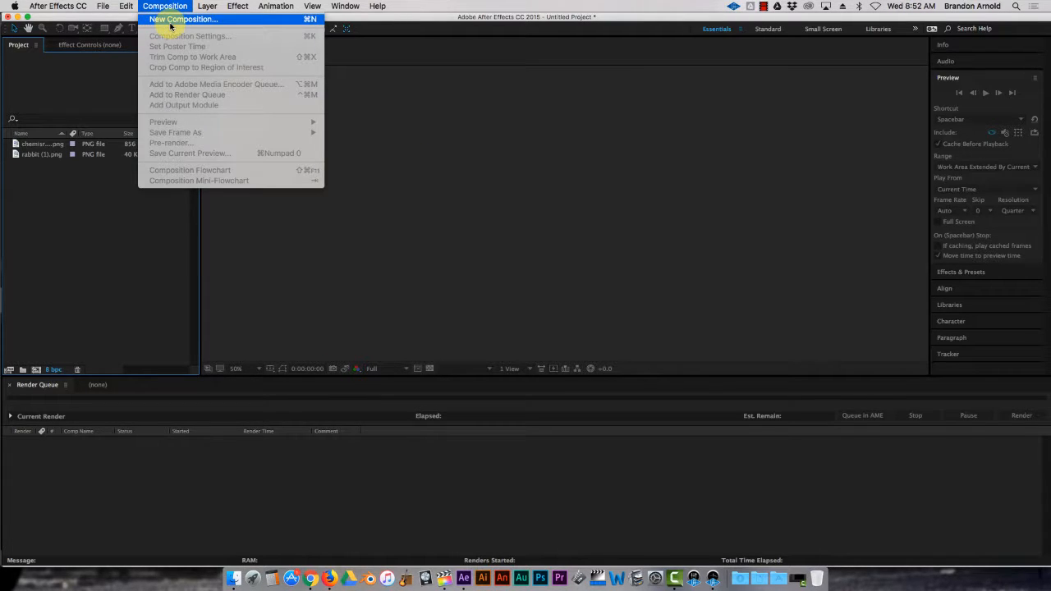
click(173, 24)
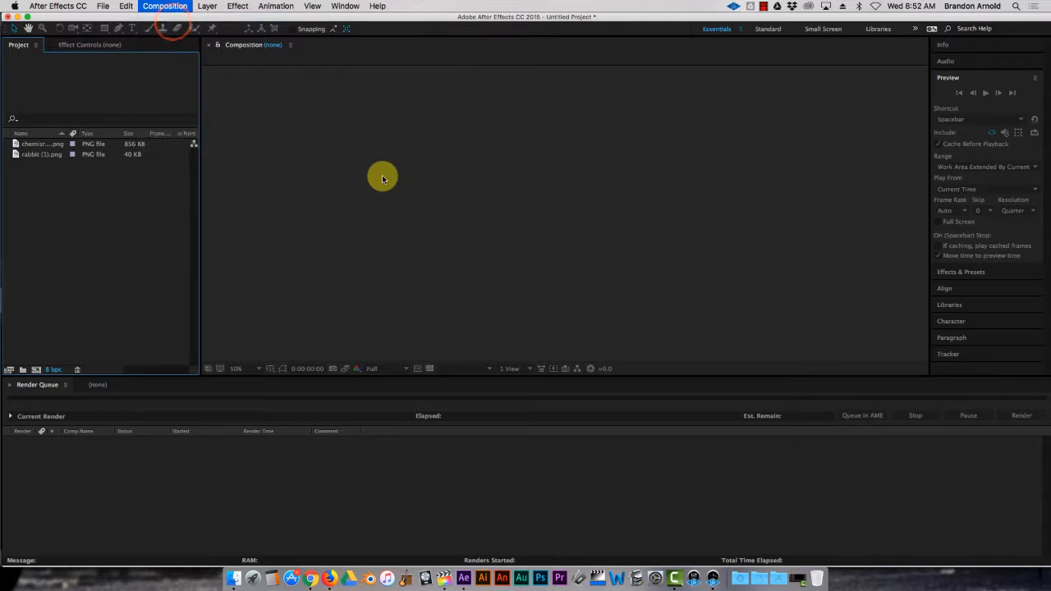
drag(238, 72, 536, 100)
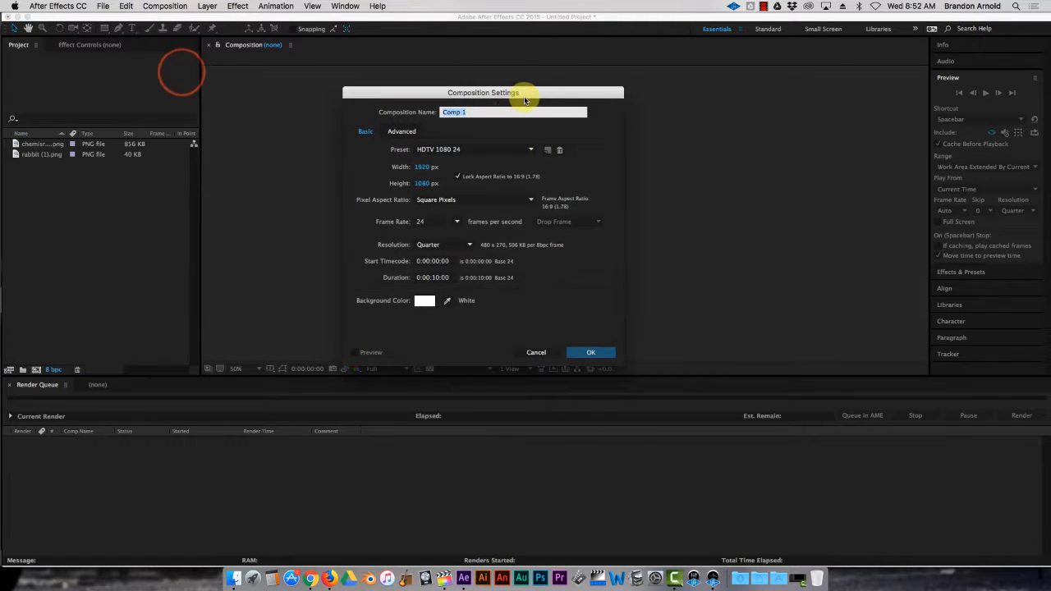
click(471, 151)
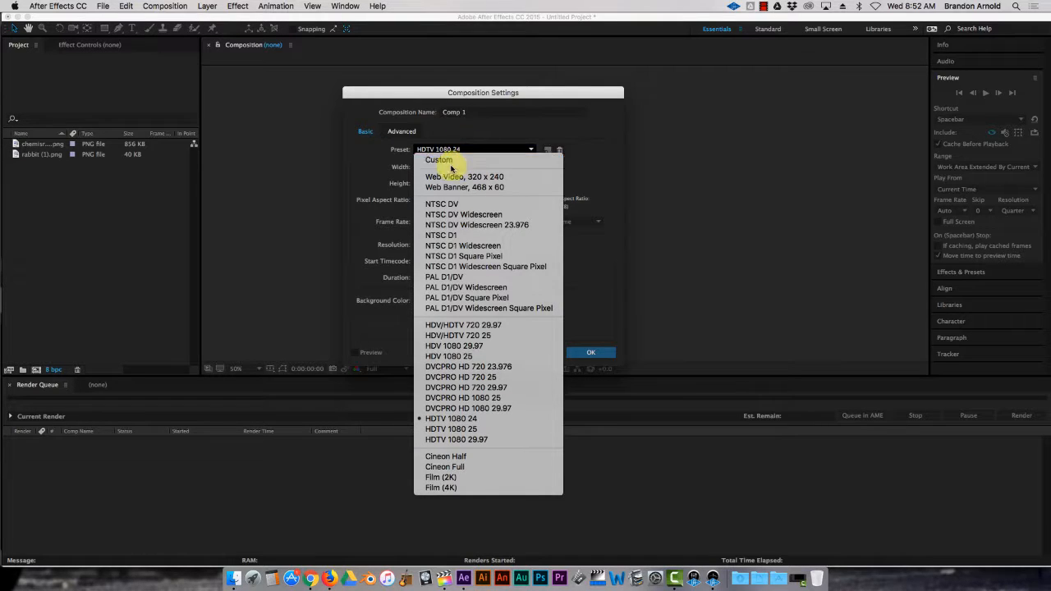
click(461, 153)
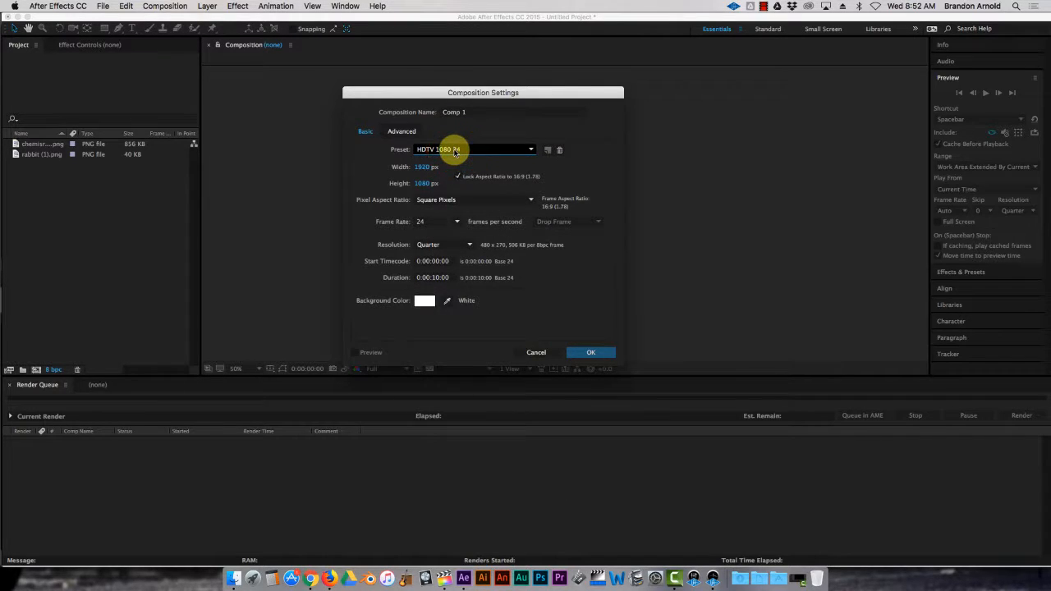
click(454, 152)
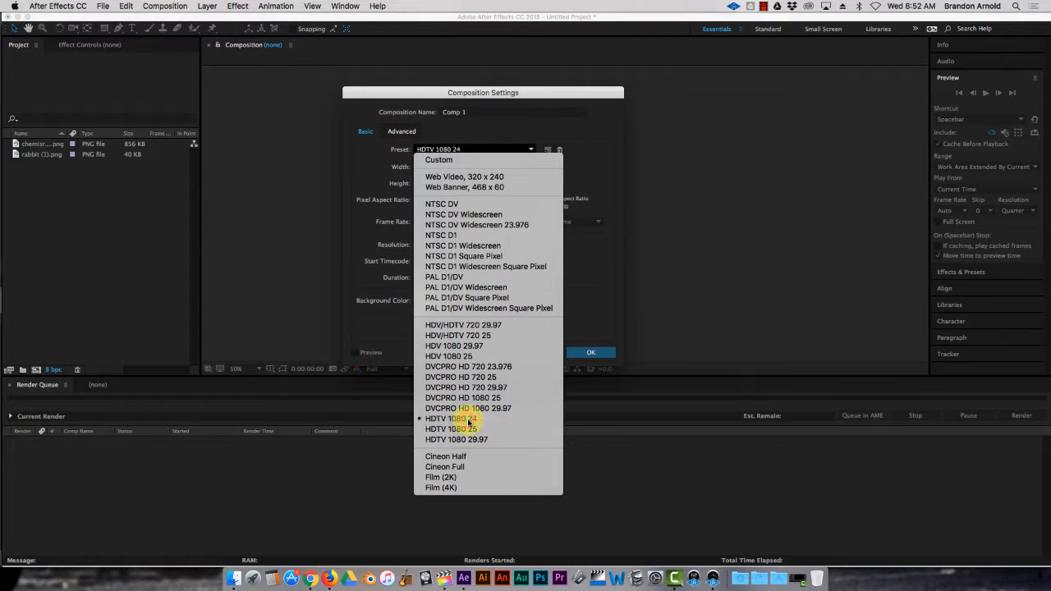
click(468, 420)
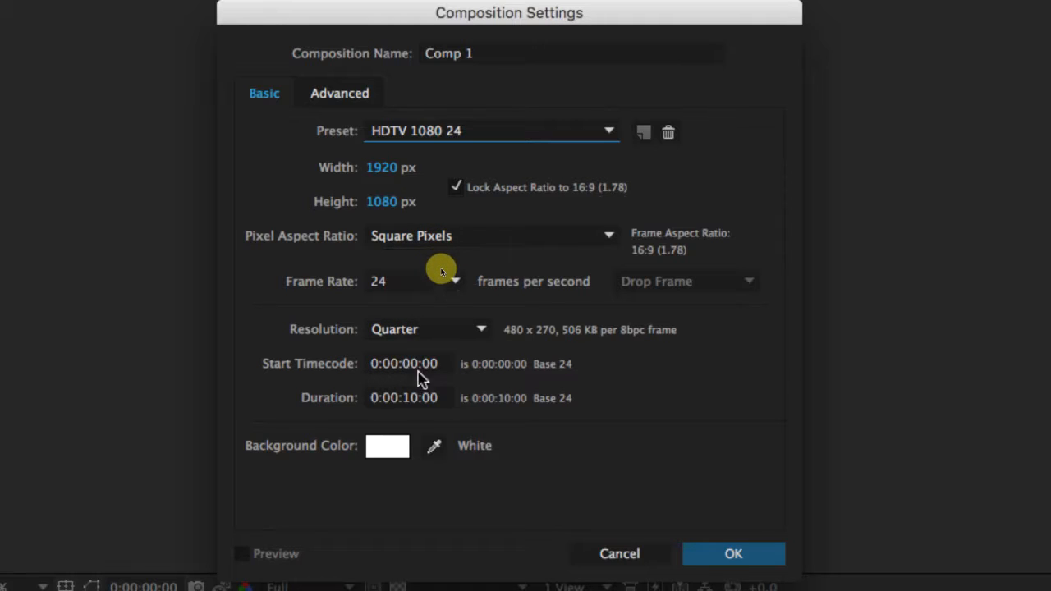
click(411, 401)
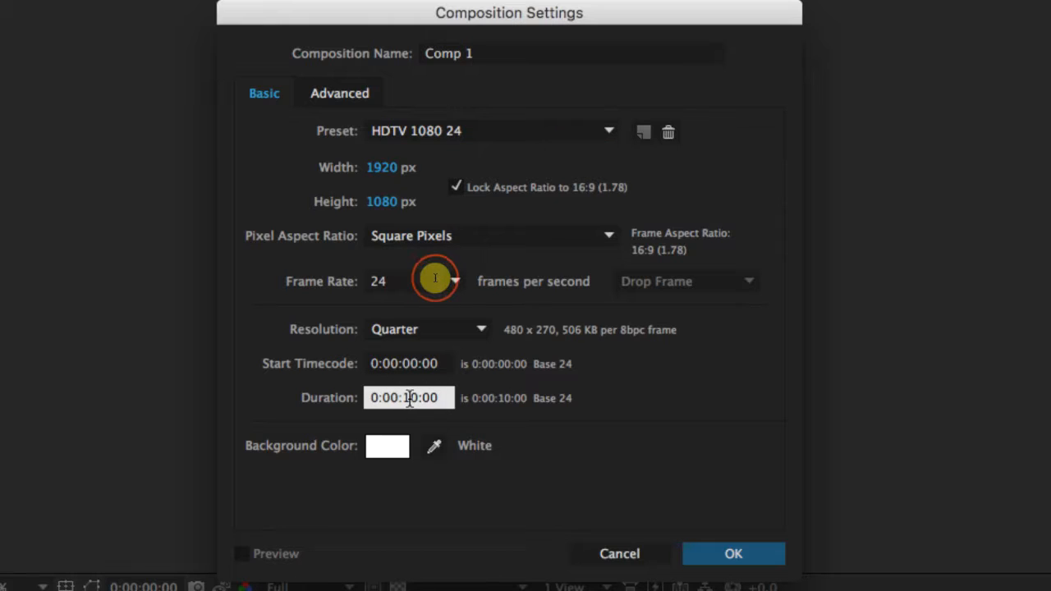
click(502, 407)
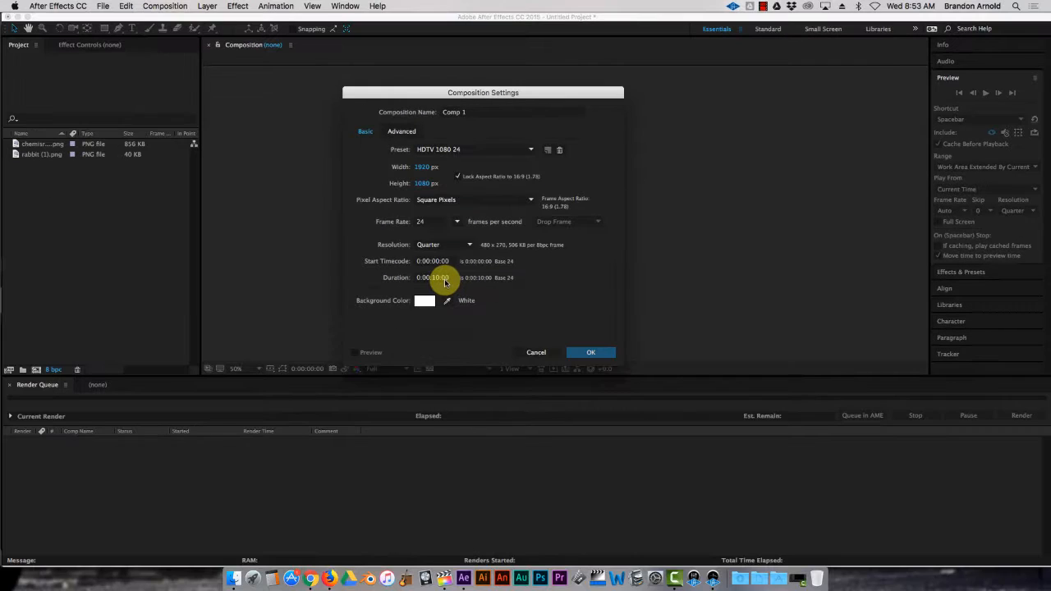
click(763, 7)
click(771, 30)
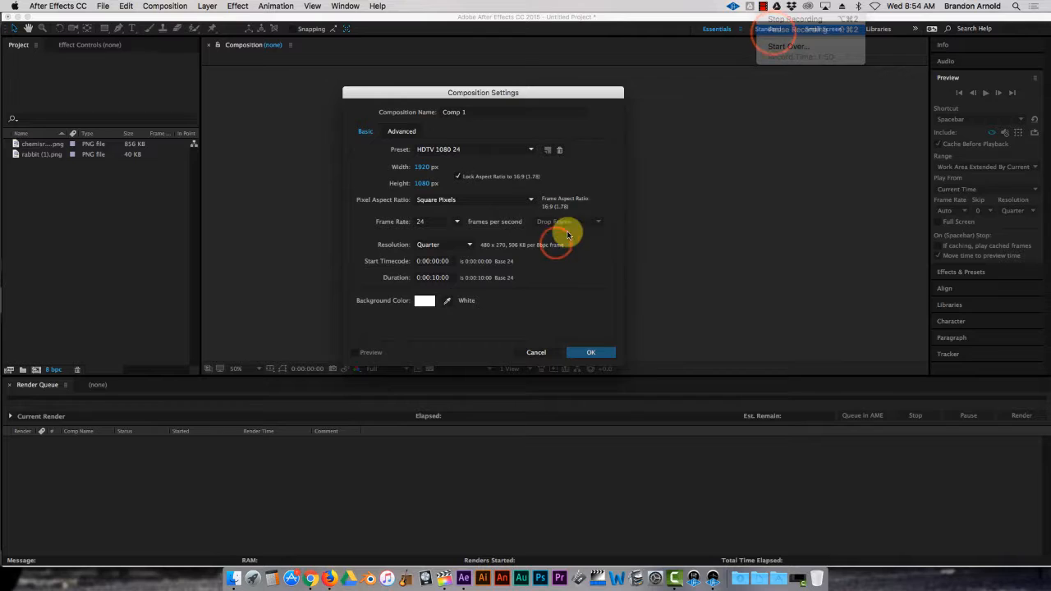
click(602, 354)
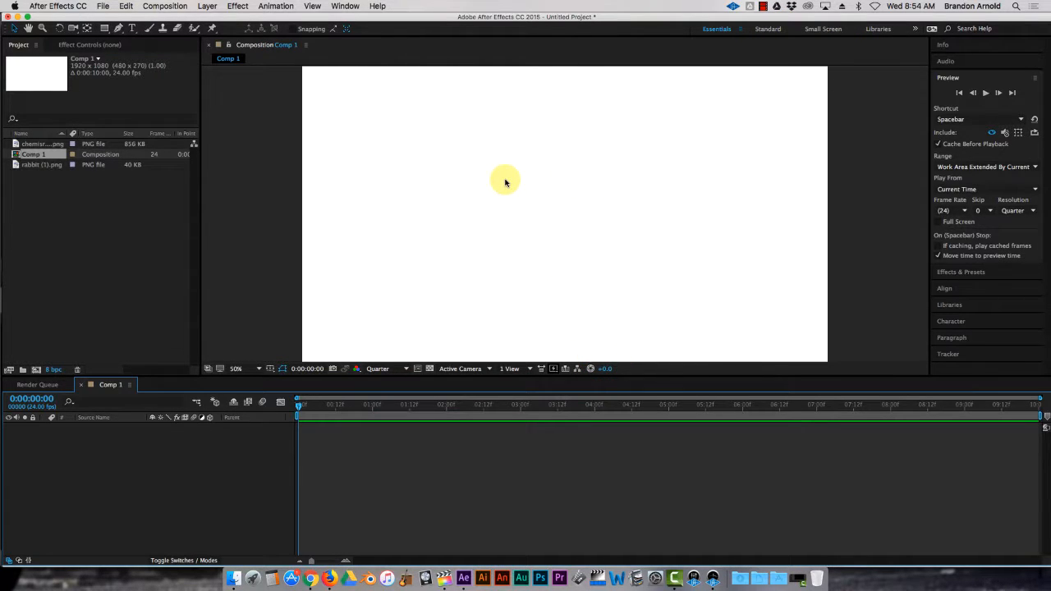
Step: Examine the blank composition frame at several magnifications, ending at 25%
key(comma)
key(comma)
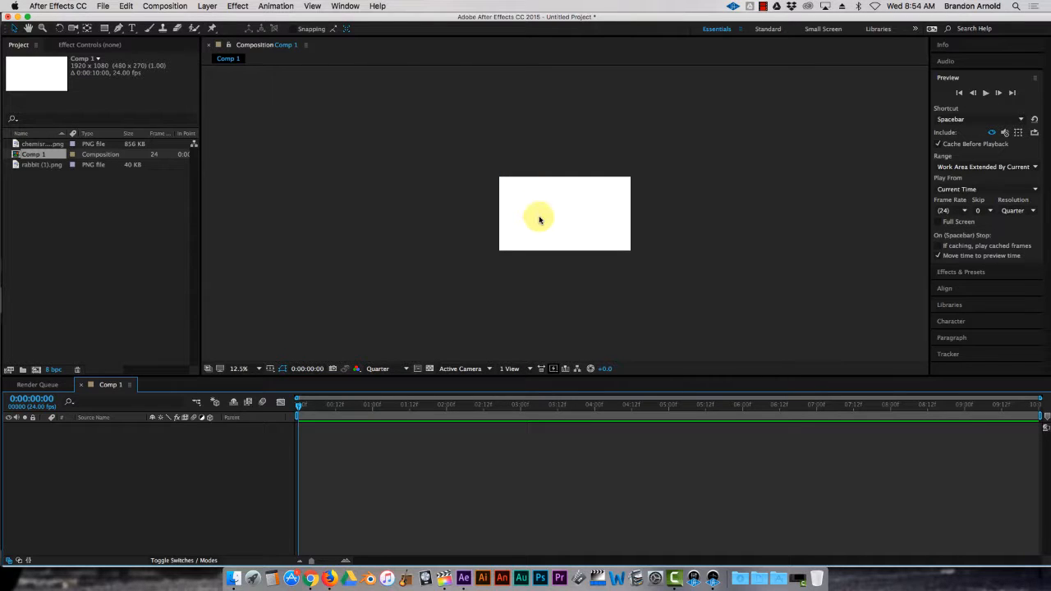
scroll(540, 220, up, 3)
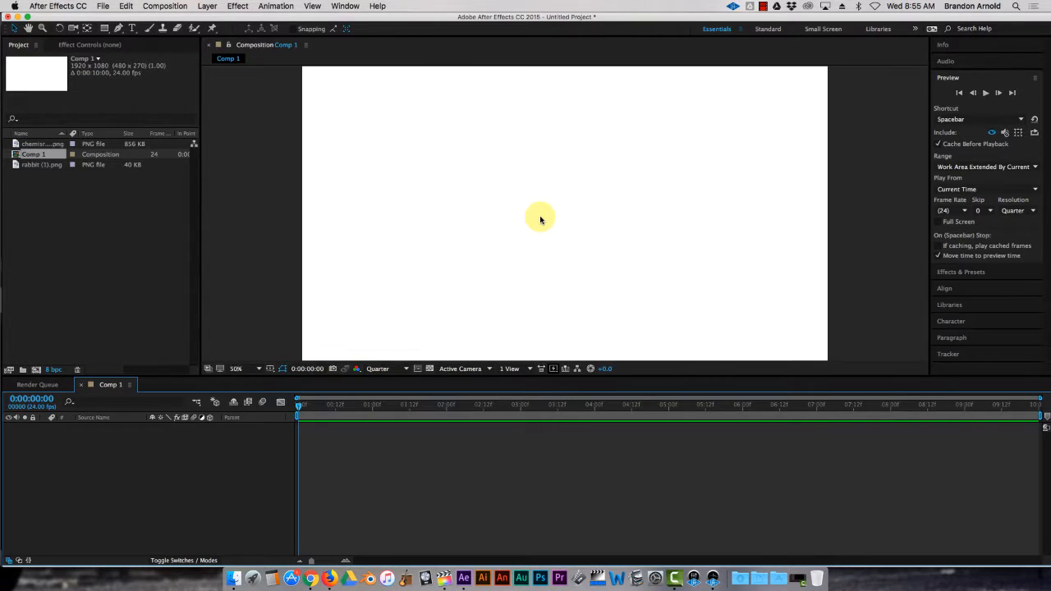
scroll(540, 220, down, 4)
scroll(540, 220, up, 1)
scroll(540, 220, up, 2)
scroll(540, 220, down, 2)
scroll(540, 220, up, 1)
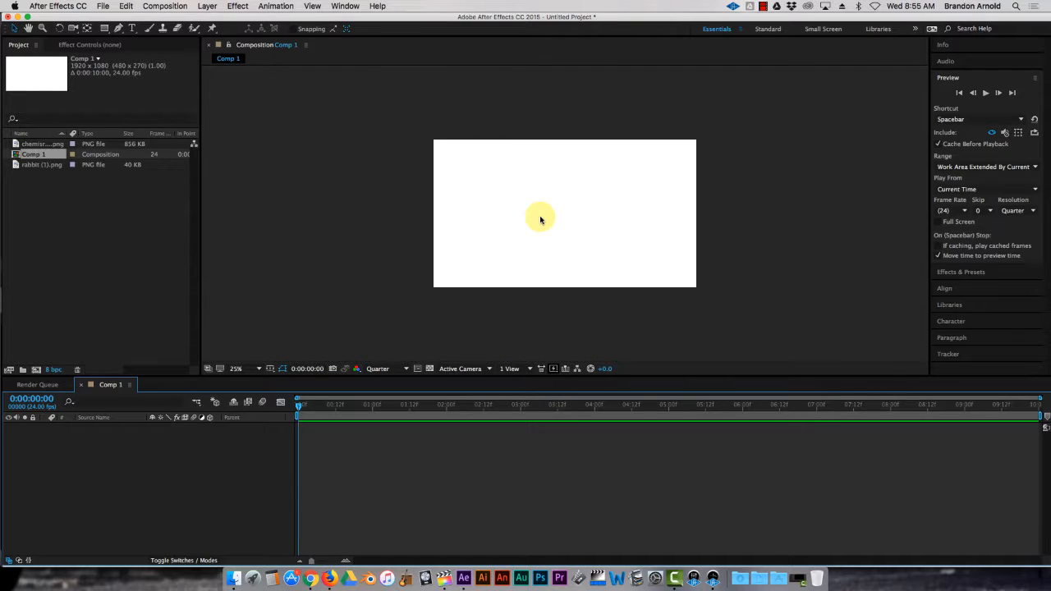
scroll(540, 220, up, 1)
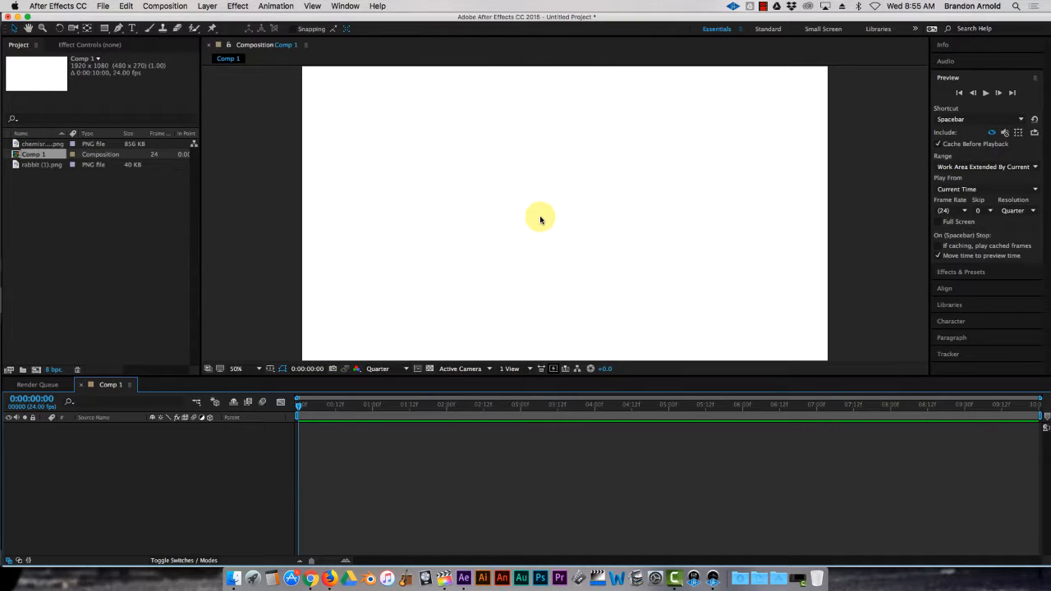
scroll(540, 220, down, 1)
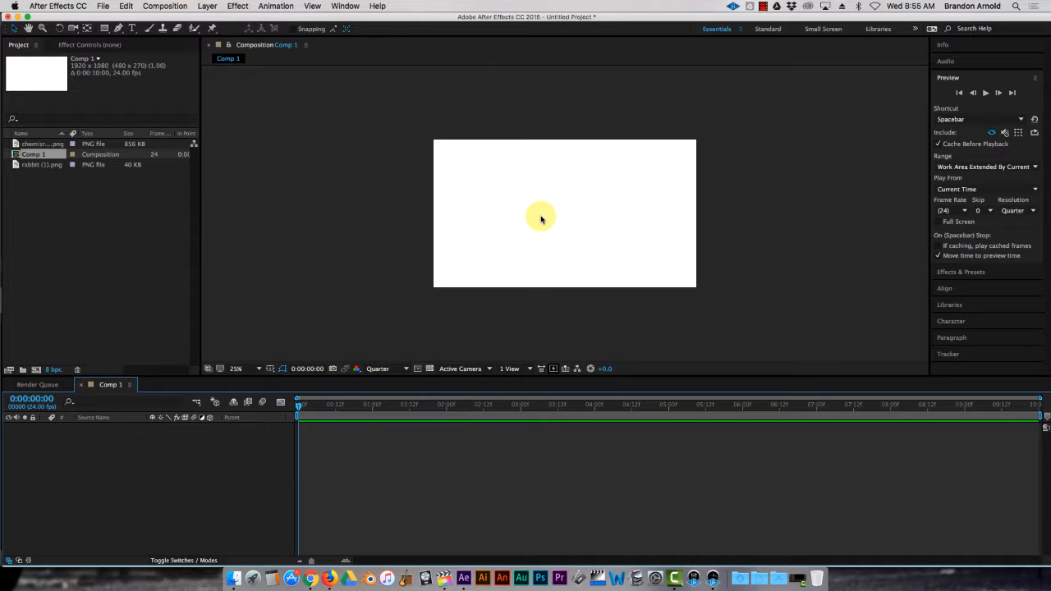
scroll(540, 220, up, 1)
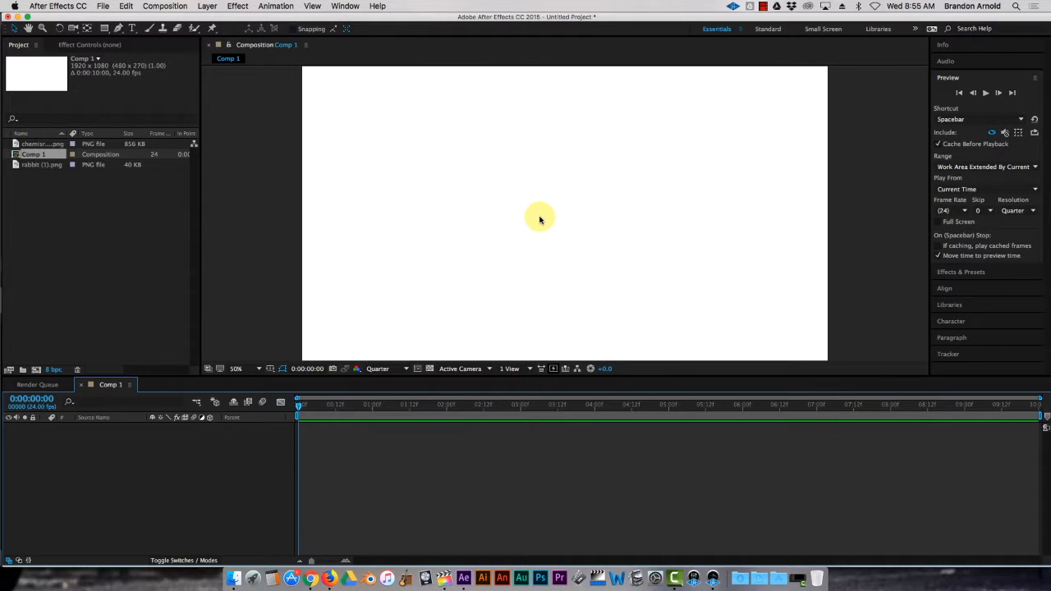
scroll(530, 220, down, 1)
scroll(514, 220, down, 1)
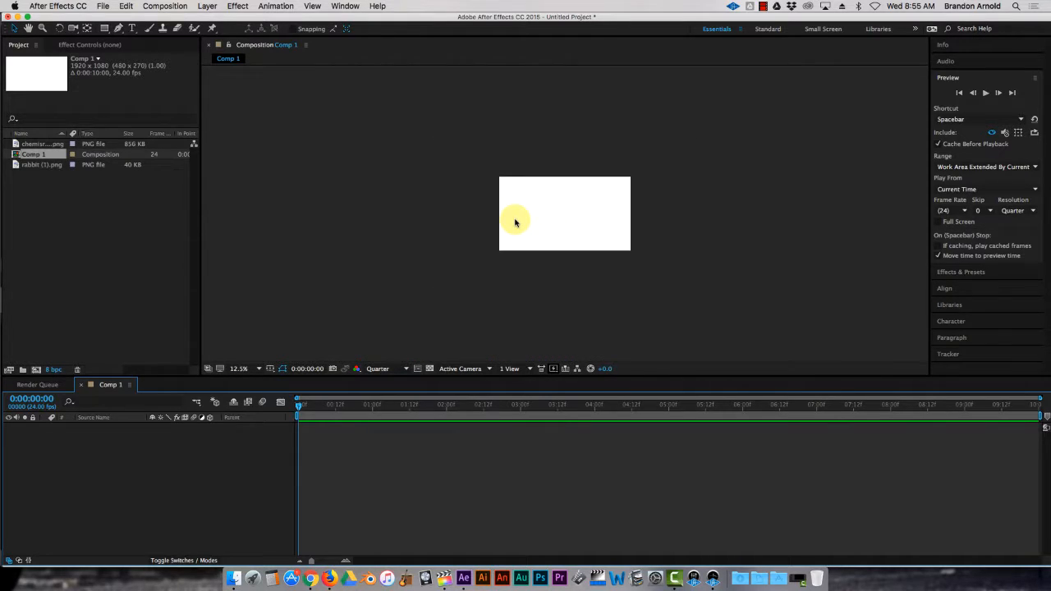
scroll(511, 220, up, 1)
scroll(516, 222, up, 1)
scroll(513, 220, down, 1)
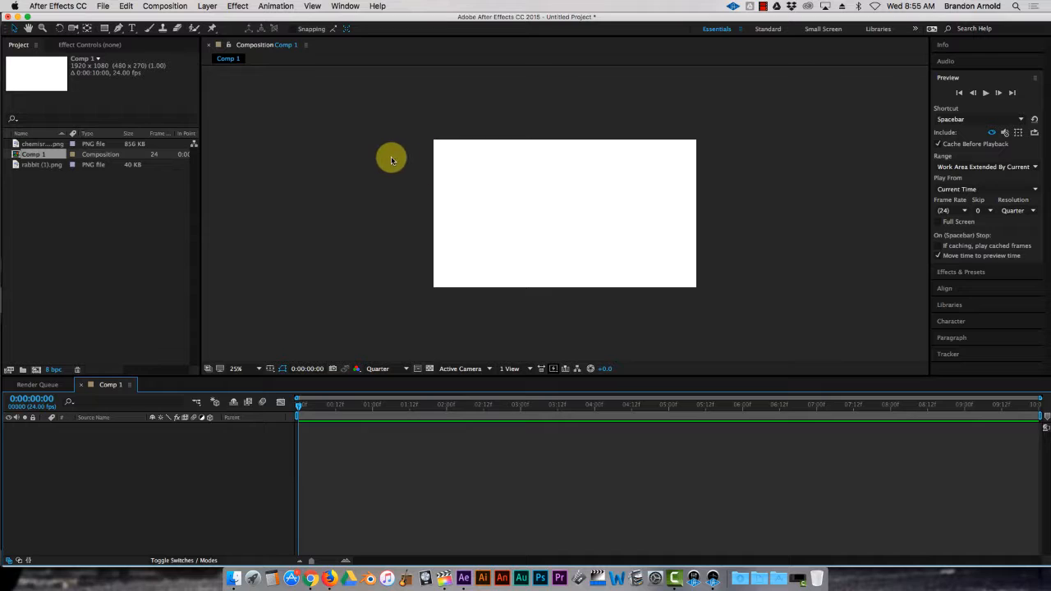
Step: Add chemisrylab.png from the project footage to the Comp 1 timeline as a layer
click(34, 144)
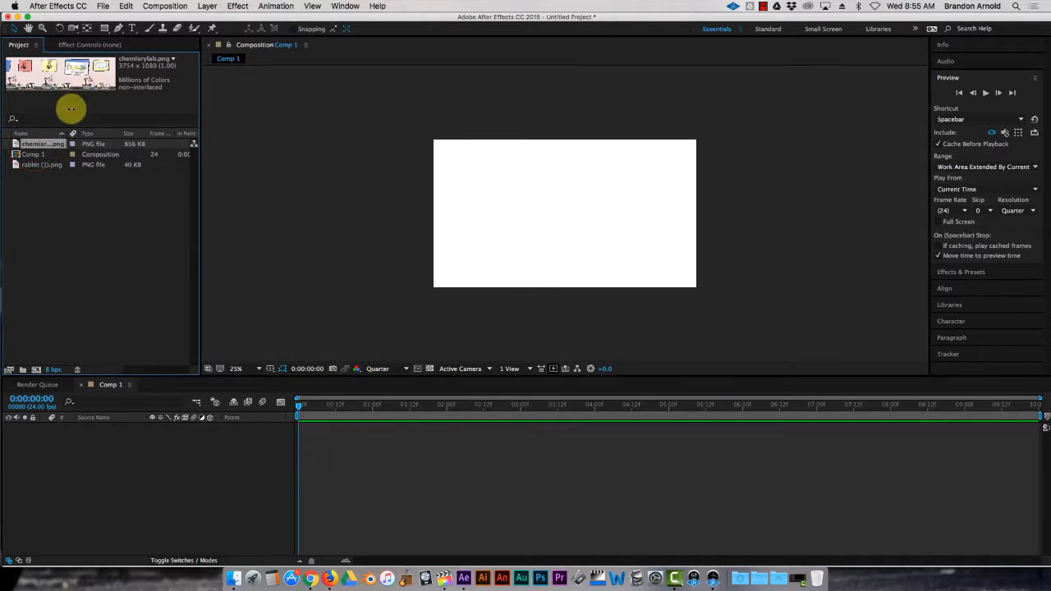
click(38, 167)
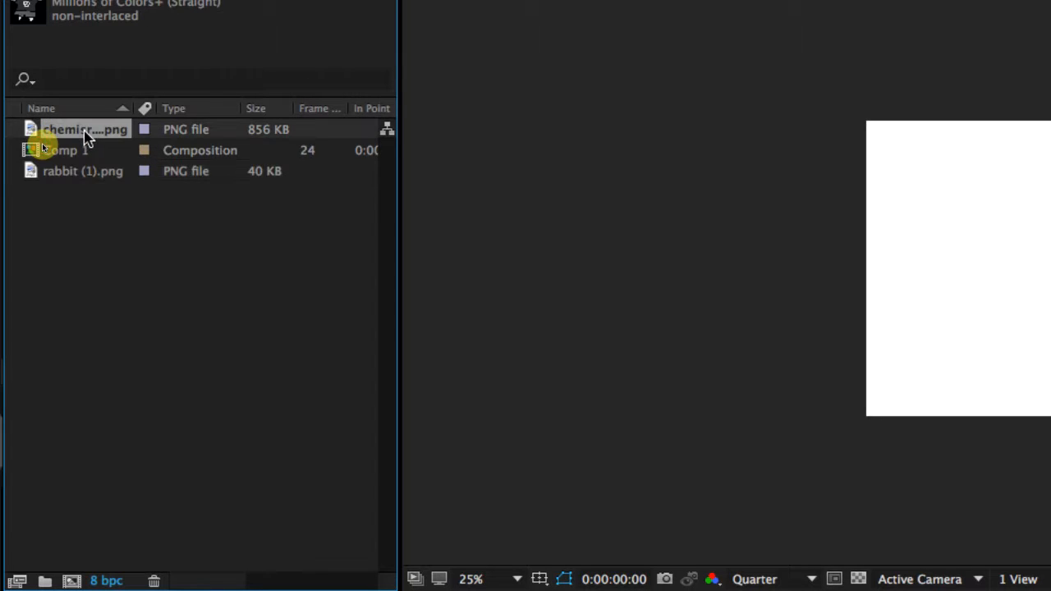
click(89, 133)
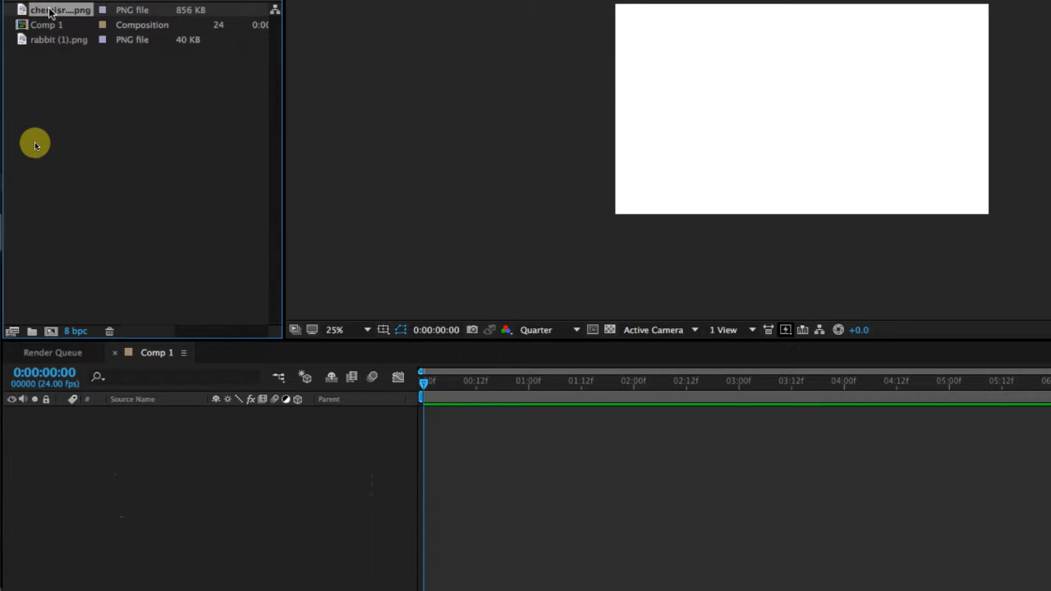
drag(50, 11, 104, 448)
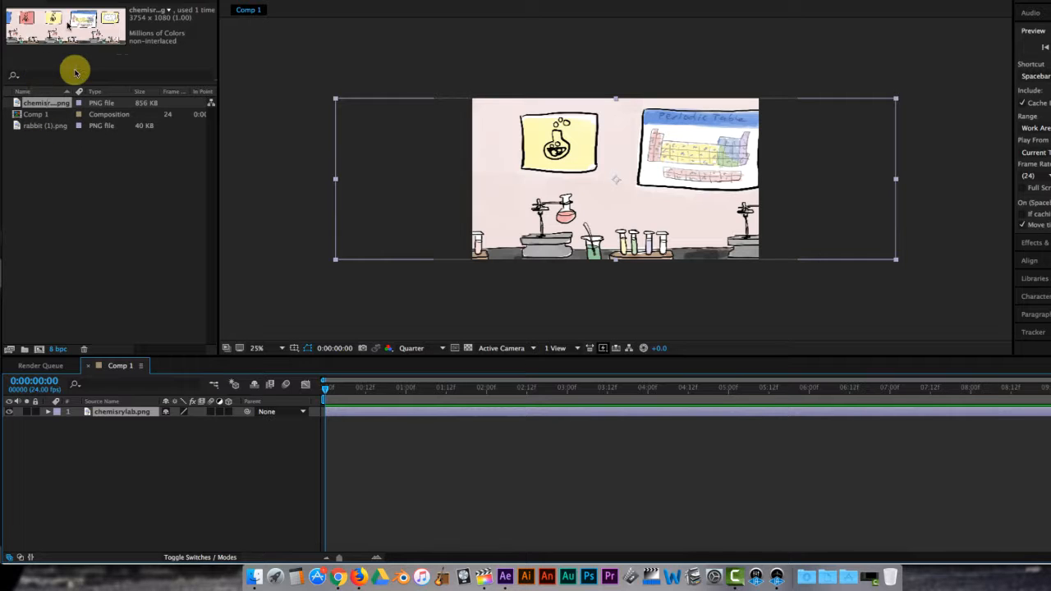
Step: Shift the lab background rightward and enlarge it slightly so it overfills the frame's height, and lock its layer
drag(460, 220, 539, 223)
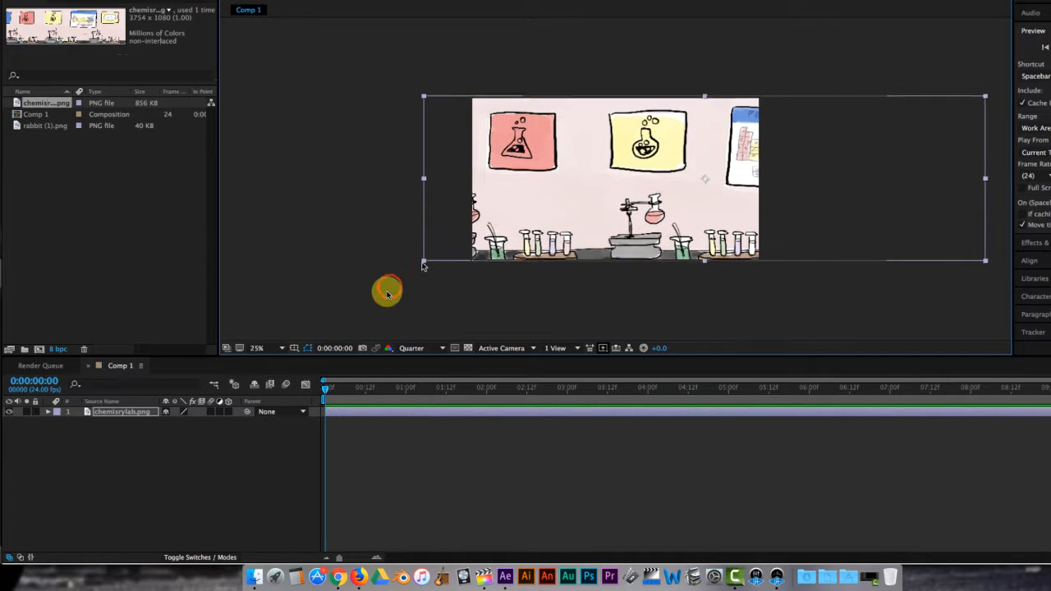
drag(423, 262, 397, 298)
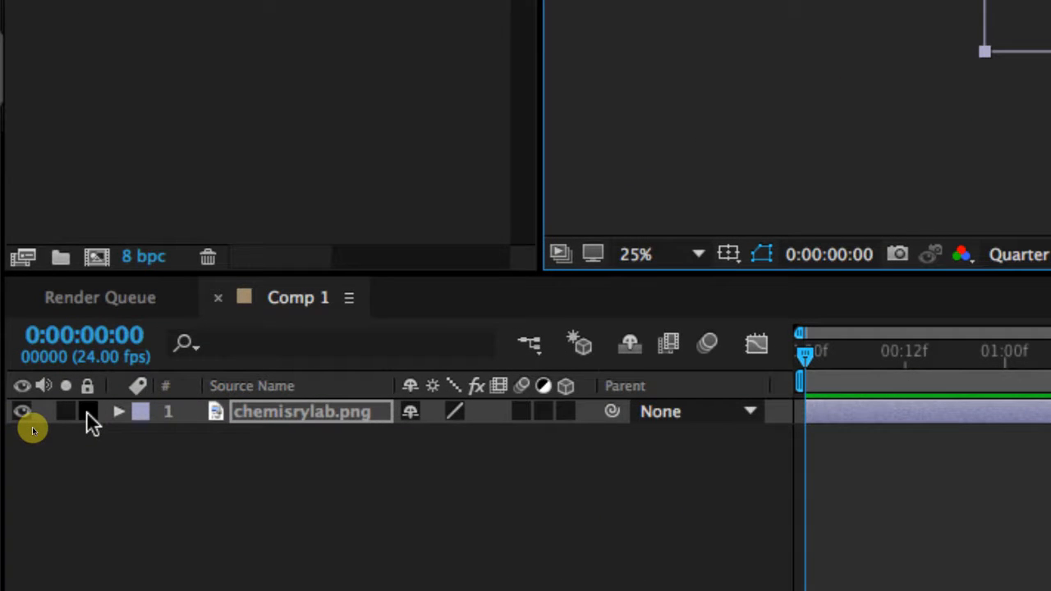
click(88, 411)
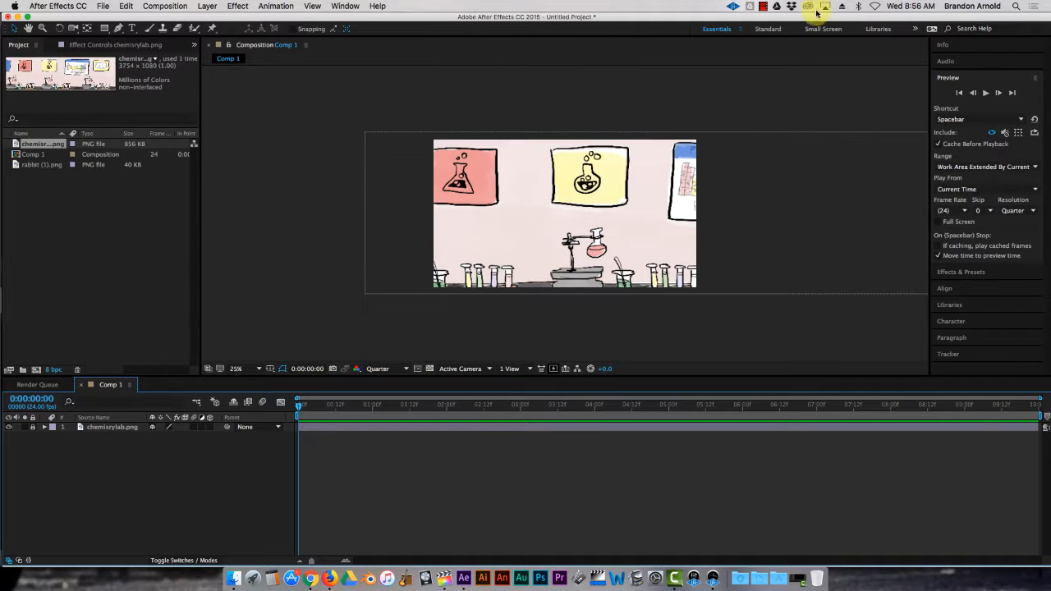
click(762, 6)
click(774, 33)
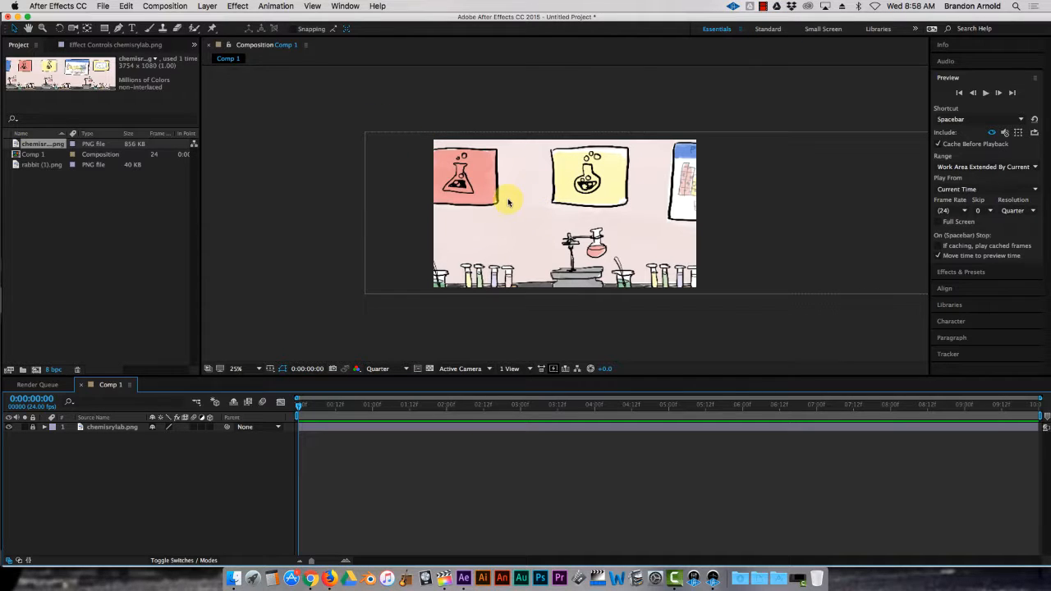
Step: Add rabbit (1).png as a layer above the lab background, enlarge it to nearly the frame's height and place it just off-centre
click(33, 167)
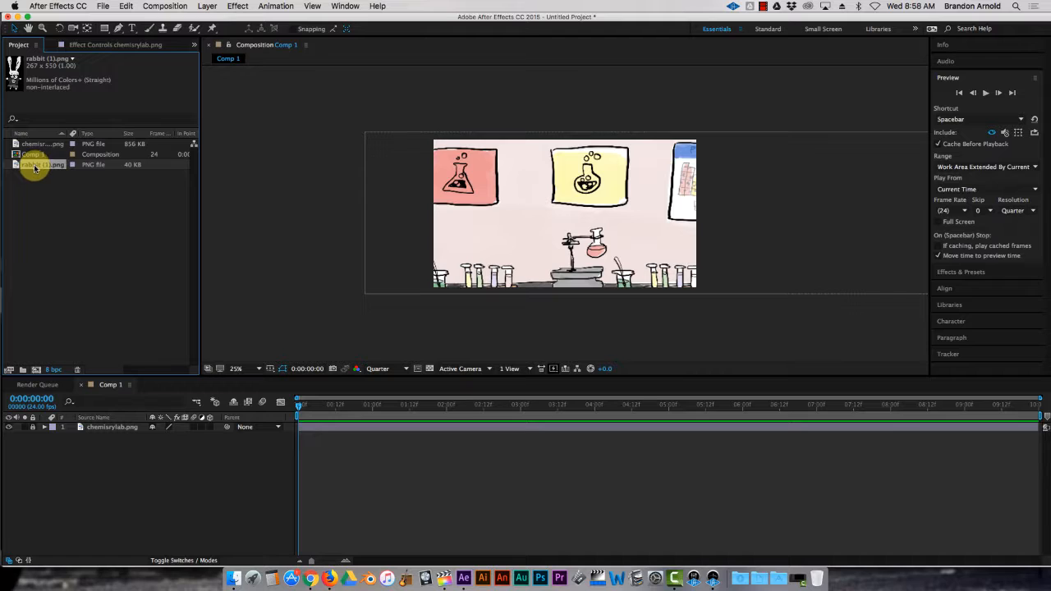
drag(32, 167, 530, 259)
drag(545, 199, 574, 164)
drag(540, 269, 565, 254)
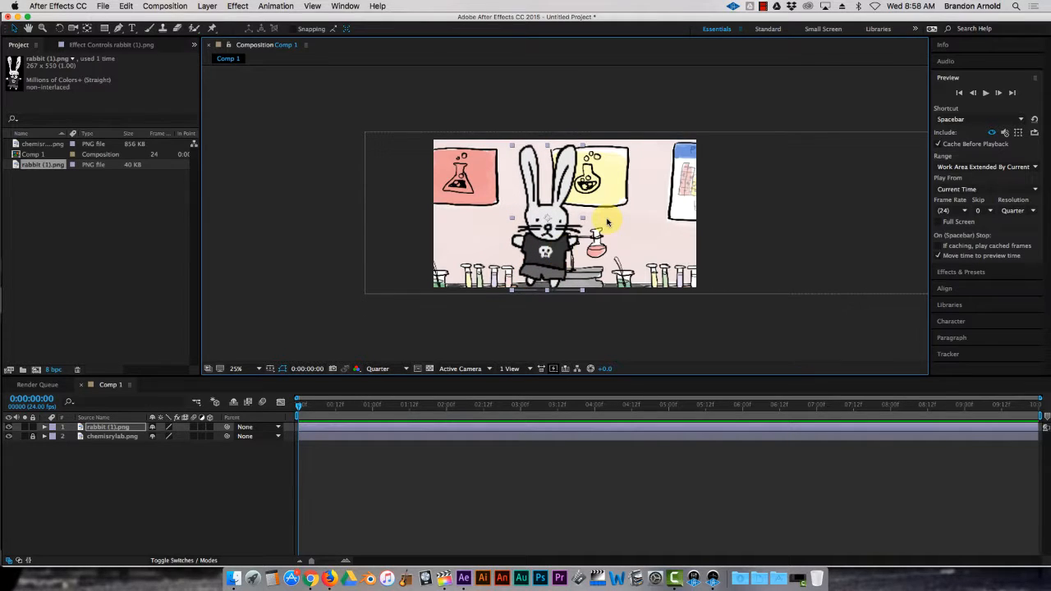
click(613, 222)
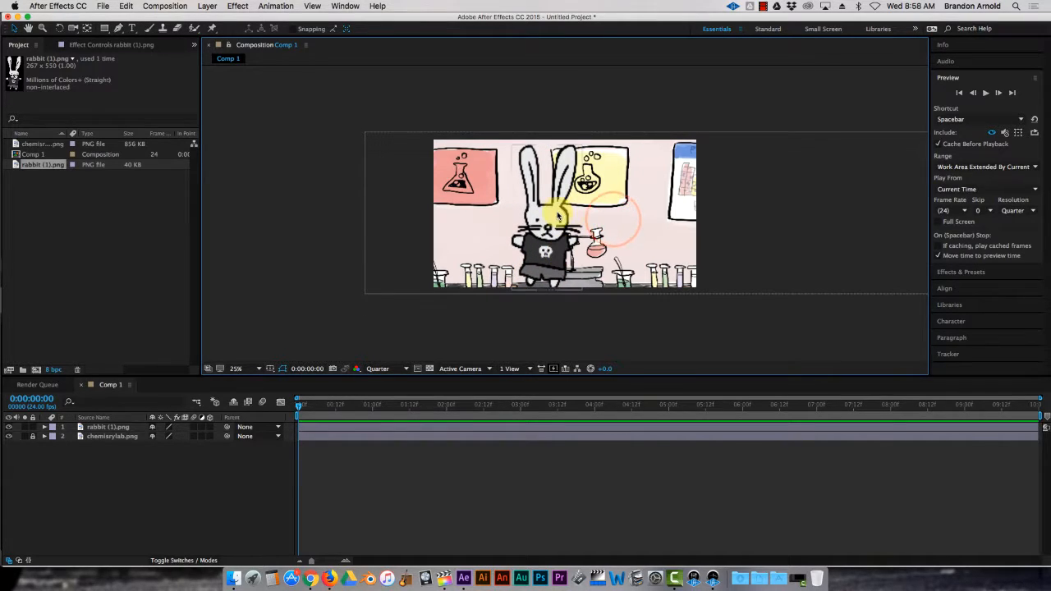
key(period)
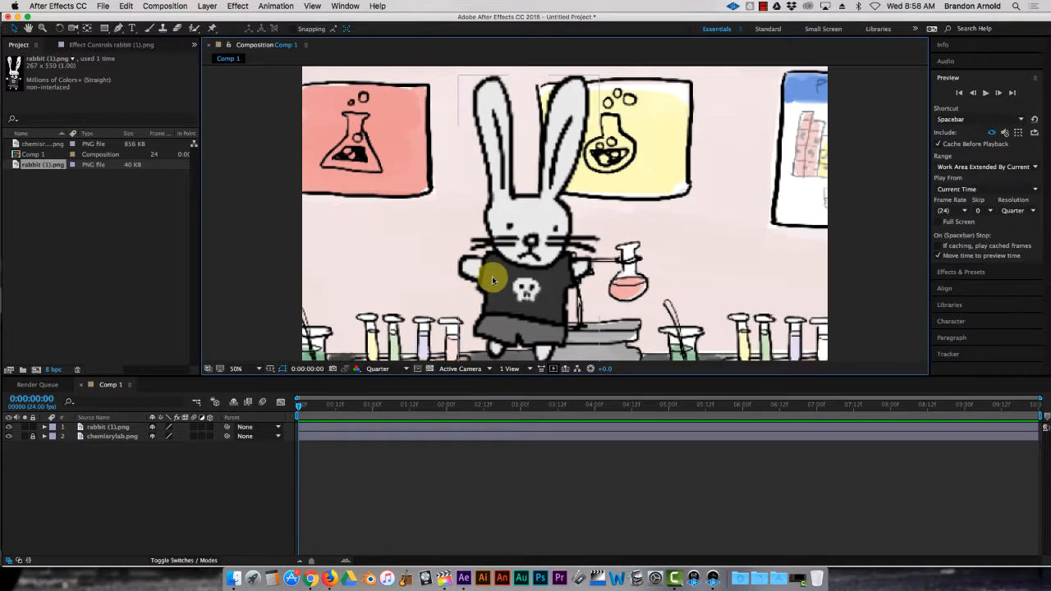
click(765, 9)
click(776, 29)
Step: Nudge the rabbit layer slightly up and to the right within the frame
click(515, 237)
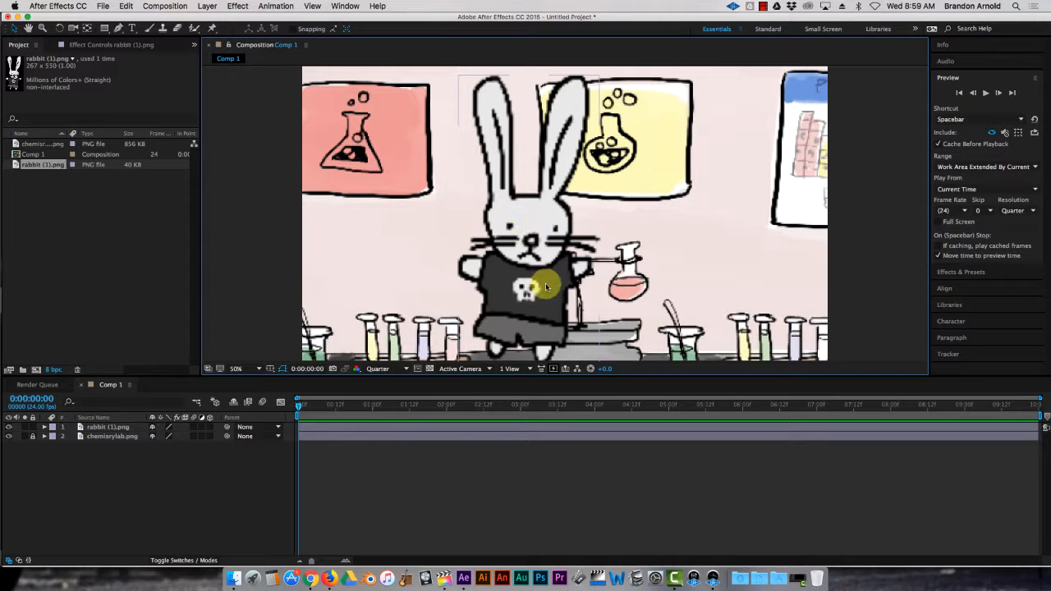
mouse_move(549, 302)
mouse_down()
mouse_move(574, 300)
mouse_move(523, 298)
mouse_move(553, 298)
mouse_up()
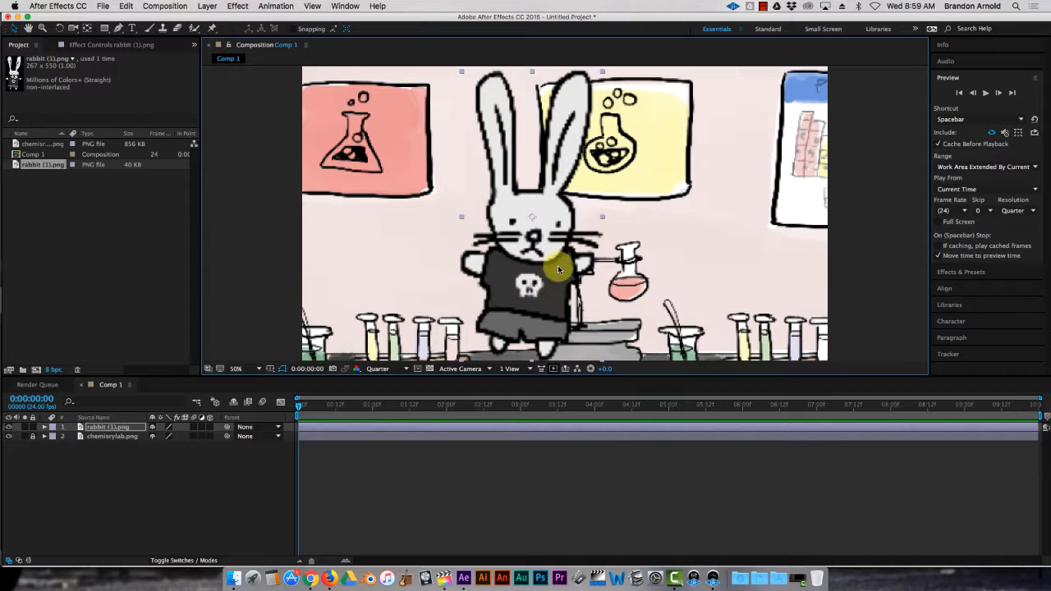
Step: Compare the composition at Full preview resolution, and set the resolution back to Quarter
click(389, 371)
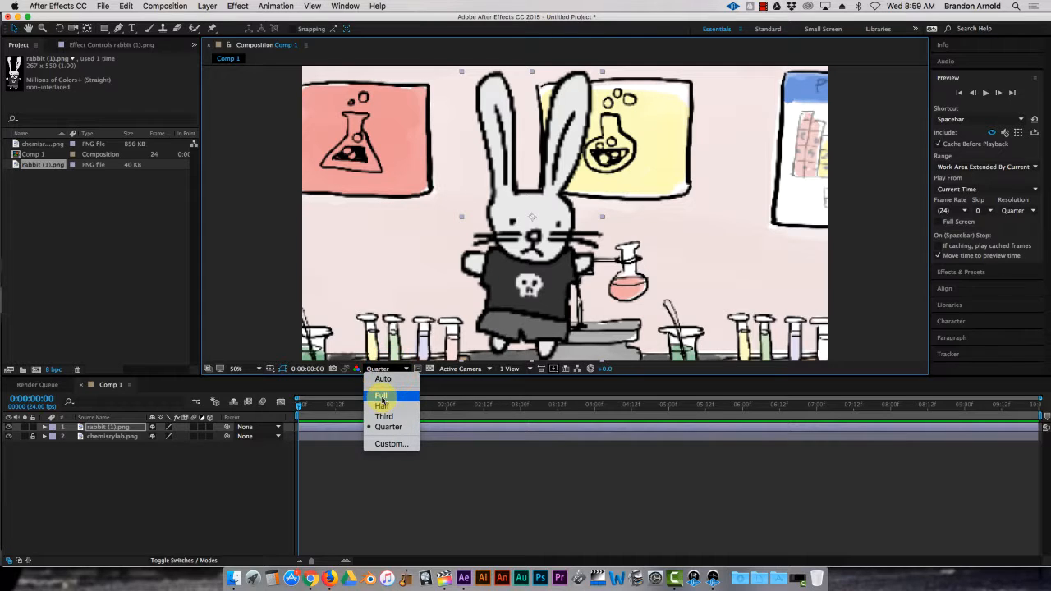
click(381, 395)
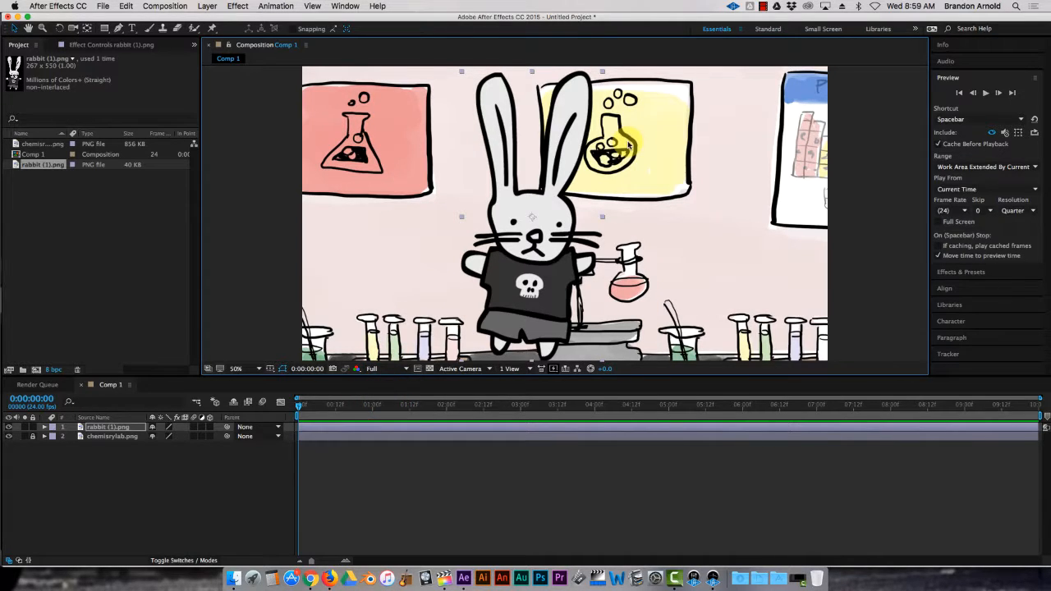
click(382, 369)
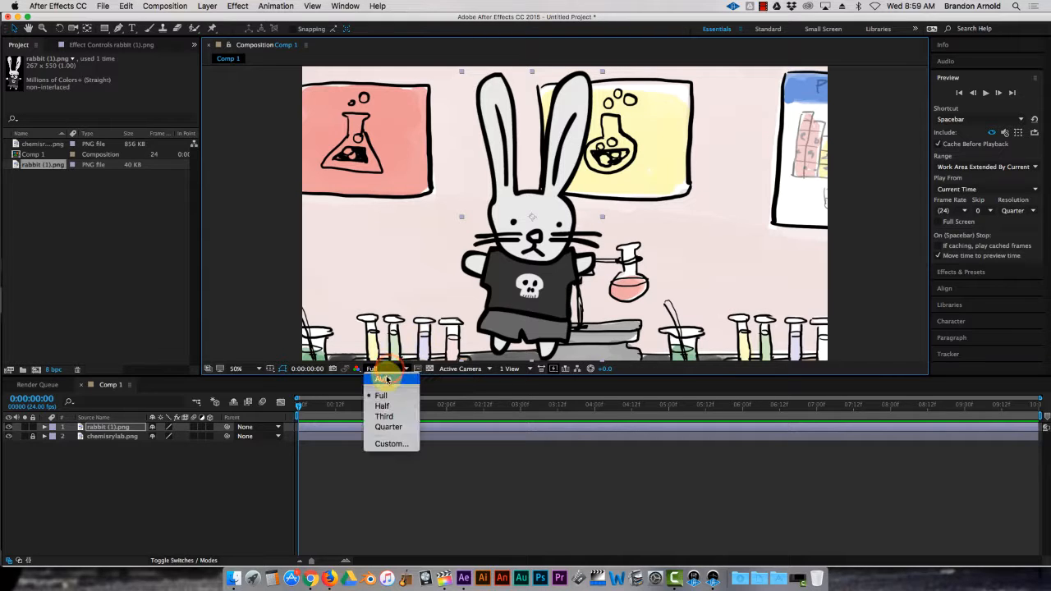
click(387, 427)
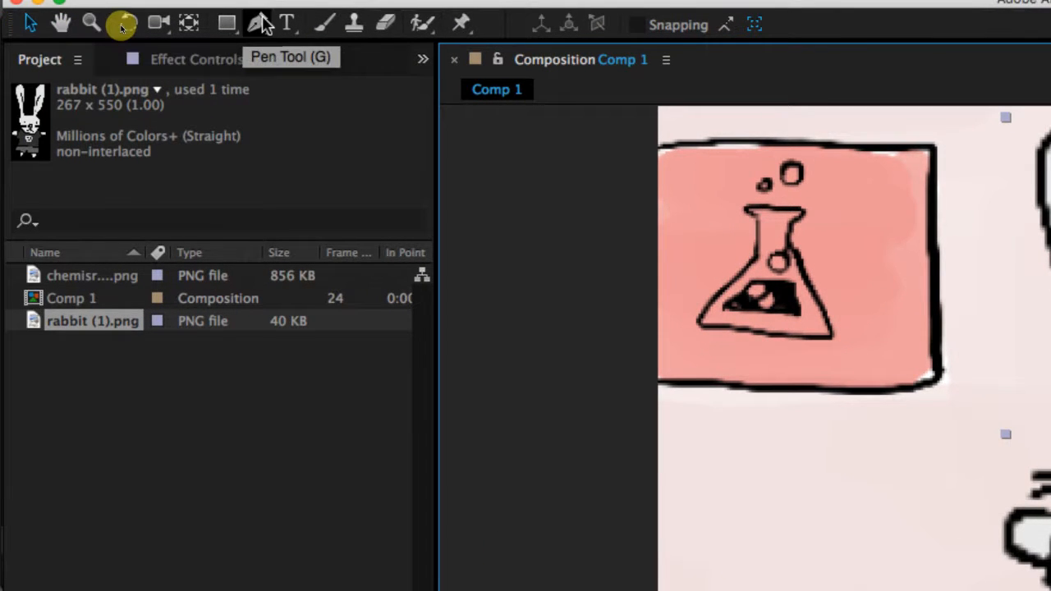
Step: Place Puppet pins on the rabbit's ear tips, ear bases, lower torso and both feet, and try bending the left ear
click(462, 26)
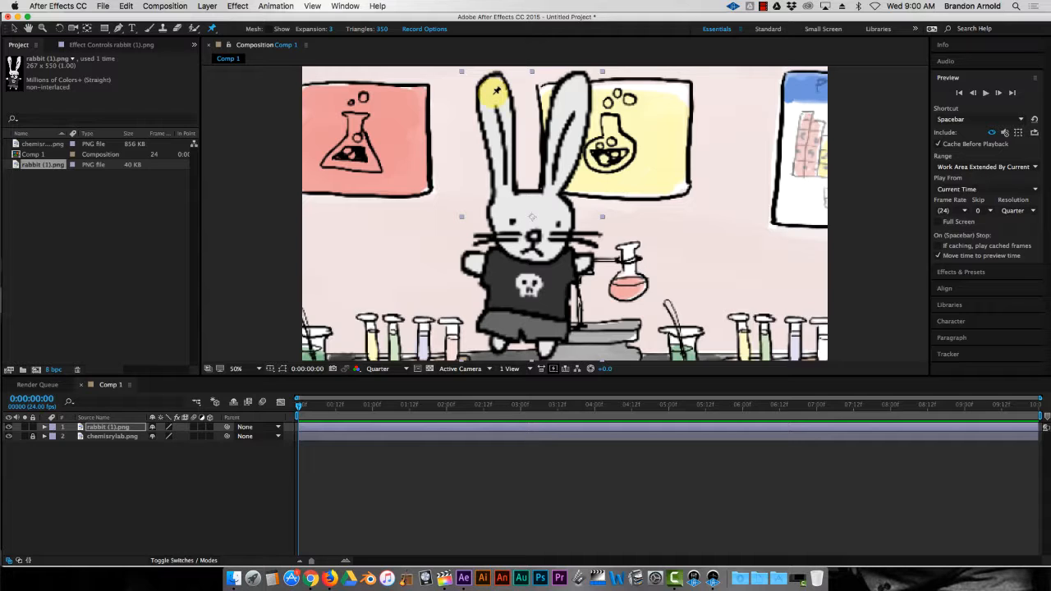
click(496, 88)
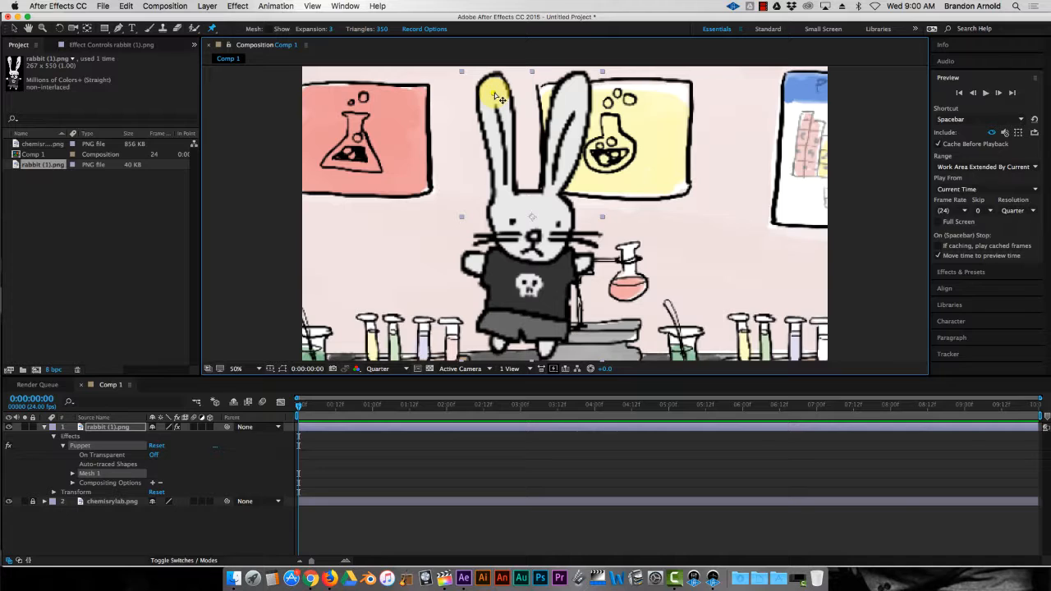
click(504, 192)
mouse_move(497, 99)
mouse_down()
mouse_move(465, 105)
mouse_move(532, 97)
mouse_move(495, 108)
mouse_move(492, 119)
mouse_move(540, 105)
mouse_move(522, 112)
mouse_move(511, 154)
mouse_move(487, 132)
mouse_move(463, 129)
mouse_move(508, 93)
mouse_move(472, 102)
mouse_move(456, 113)
mouse_move(516, 108)
mouse_move(473, 103)
mouse_move(500, 105)
mouse_up()
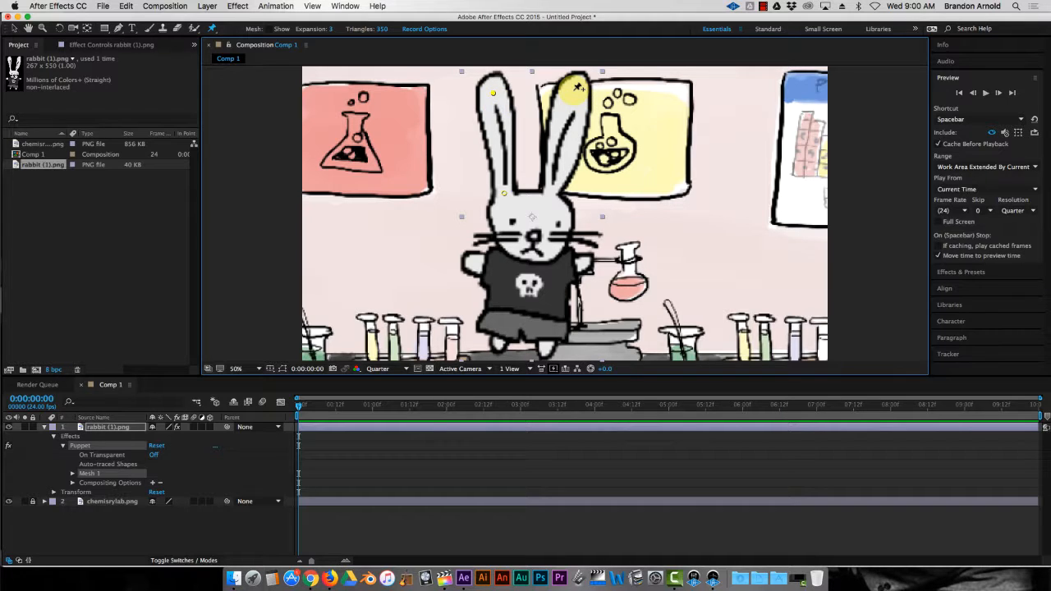
click(574, 88)
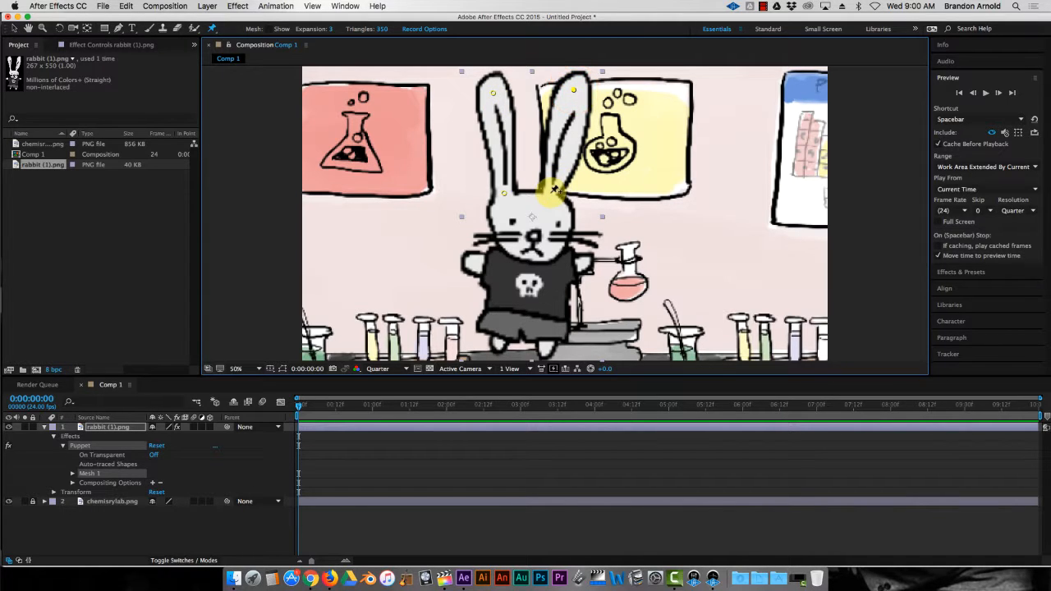
click(552, 190)
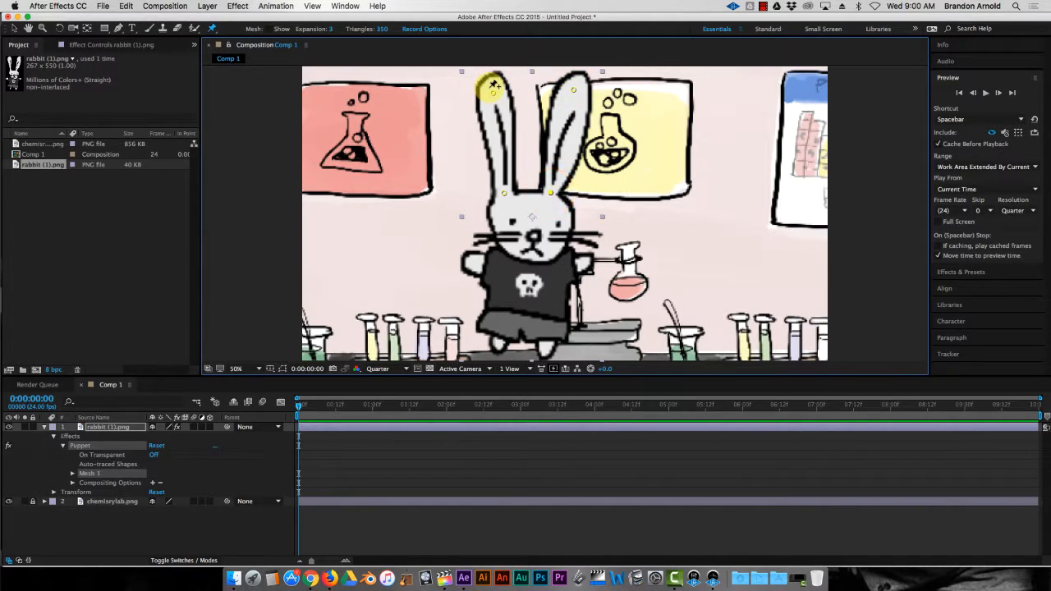
mouse_move(497, 99)
mouse_down()
mouse_move(450, 110)
mouse_move(442, 128)
mouse_move(464, 104)
mouse_move(490, 99)
mouse_move(436, 134)
mouse_move(479, 105)
mouse_move(493, 114)
mouse_move(457, 115)
mouse_move(444, 145)
mouse_move(491, 103)
mouse_move(425, 128)
mouse_move(410, 150)
mouse_move(403, 176)
mouse_move(434, 223)
mouse_move(417, 203)
mouse_move(448, 147)
mouse_move(486, 112)
mouse_move(464, 115)
mouse_move(453, 155)
mouse_move(495, 95)
mouse_up()
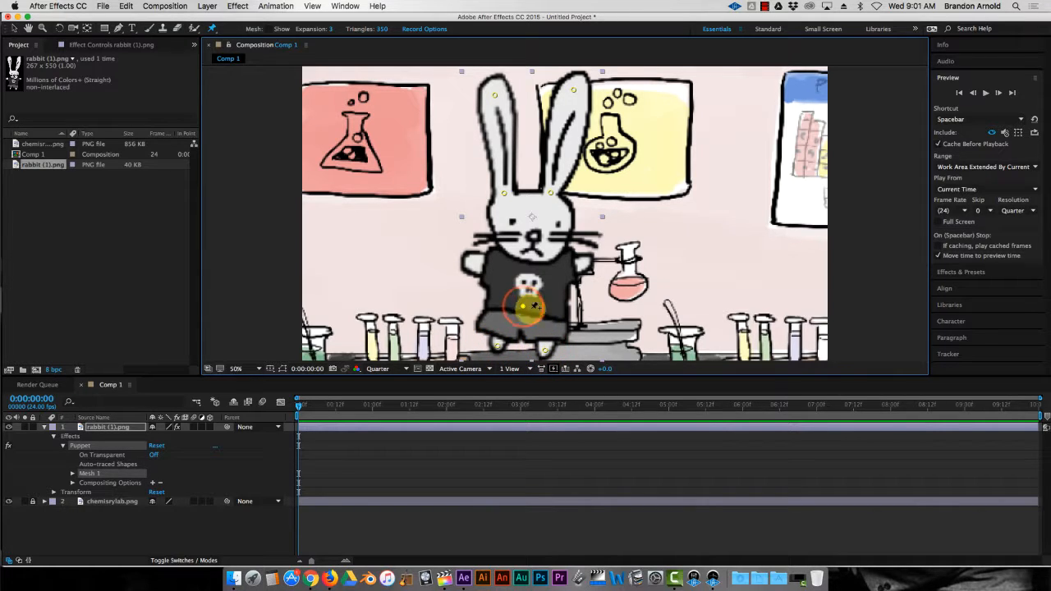
Step: Pose the rabbit at the first frame by moving its foot pins slightly apart and bending both ear tips outward
mouse_move(499, 347)
mouse_down()
mouse_move(477, 345)
mouse_move(547, 345)
mouse_move(485, 348)
mouse_up()
drag(554, 347, 551, 347)
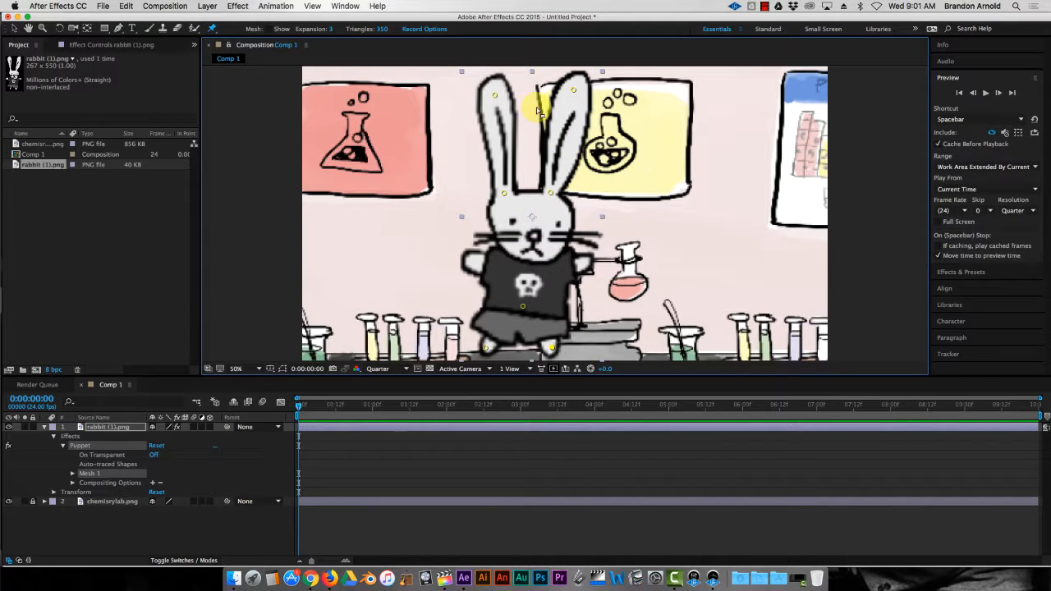
drag(493, 97, 474, 101)
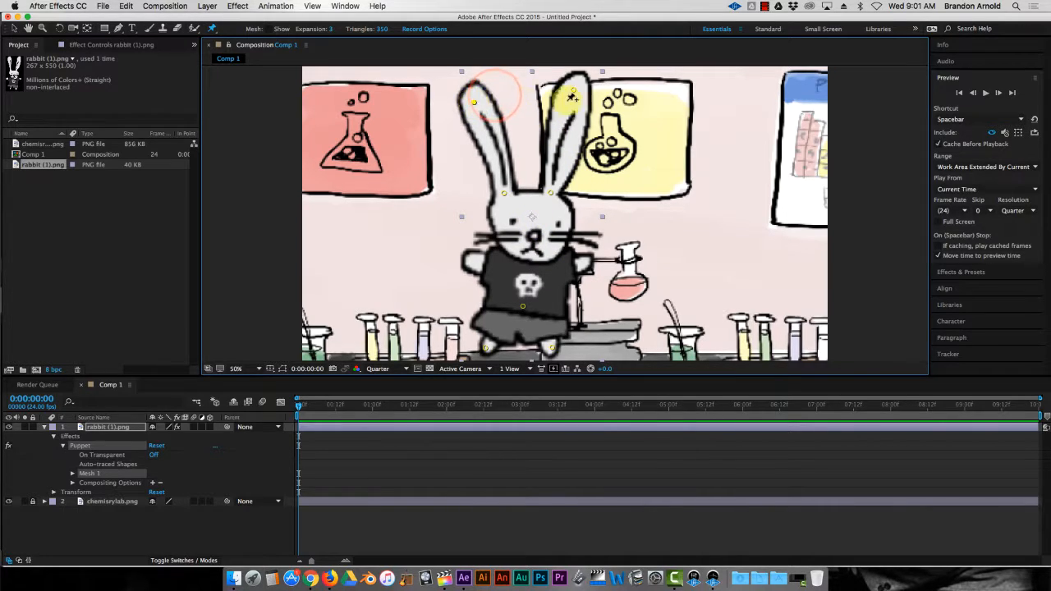
drag(581, 97, 591, 107)
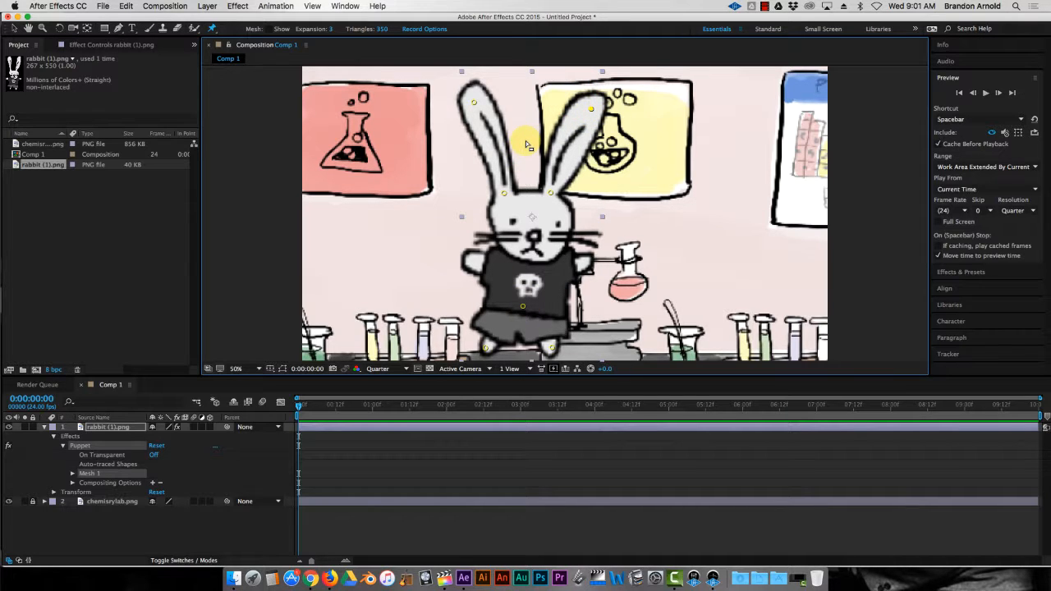
drag(301, 408, 271, 411)
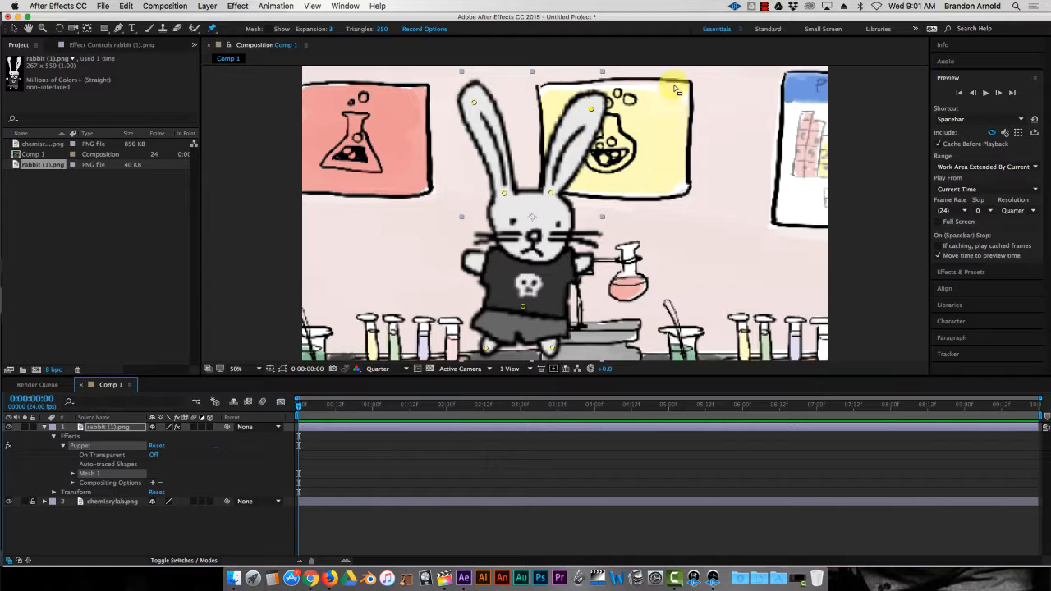
click(768, 9)
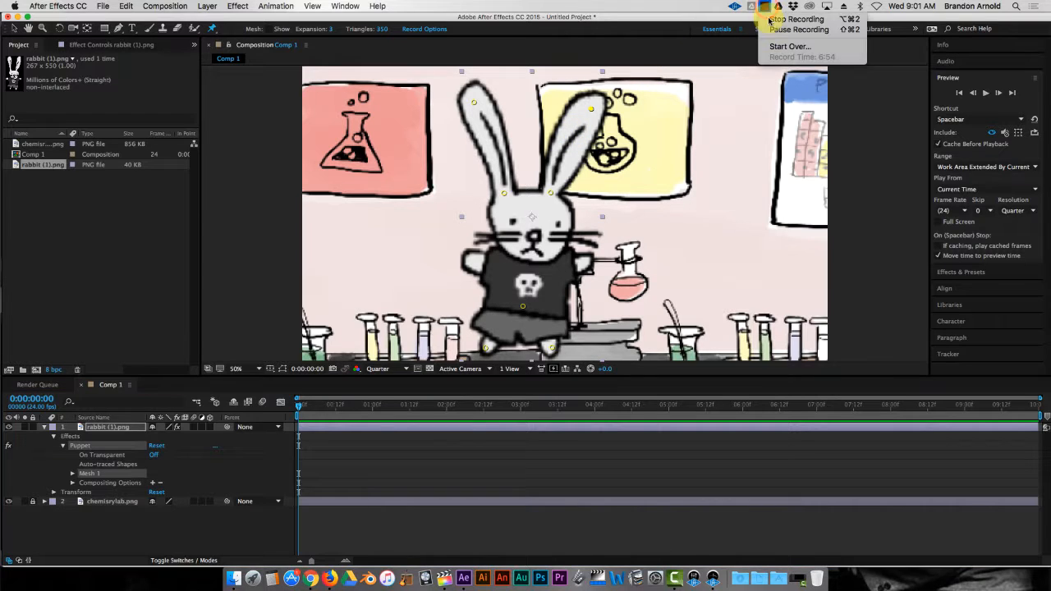
click(772, 35)
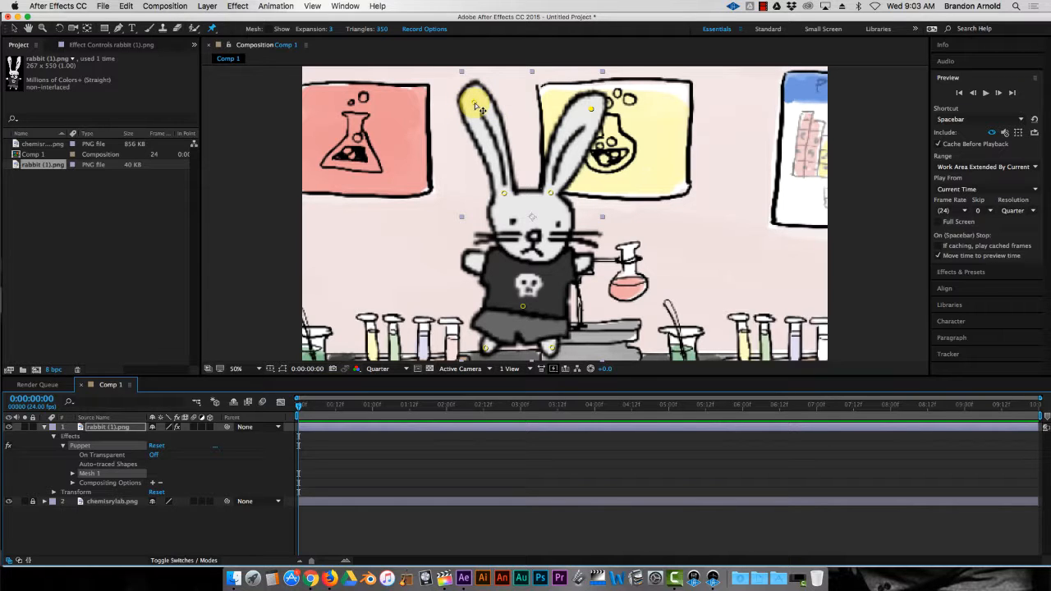
Step: Bend the left ear a little further outward and record a live back-and-forth motion of its tip pin across the timeline
mouse_move(475, 102)
mouse_down()
mouse_move(489, 100)
mouse_move(467, 108)
mouse_up()
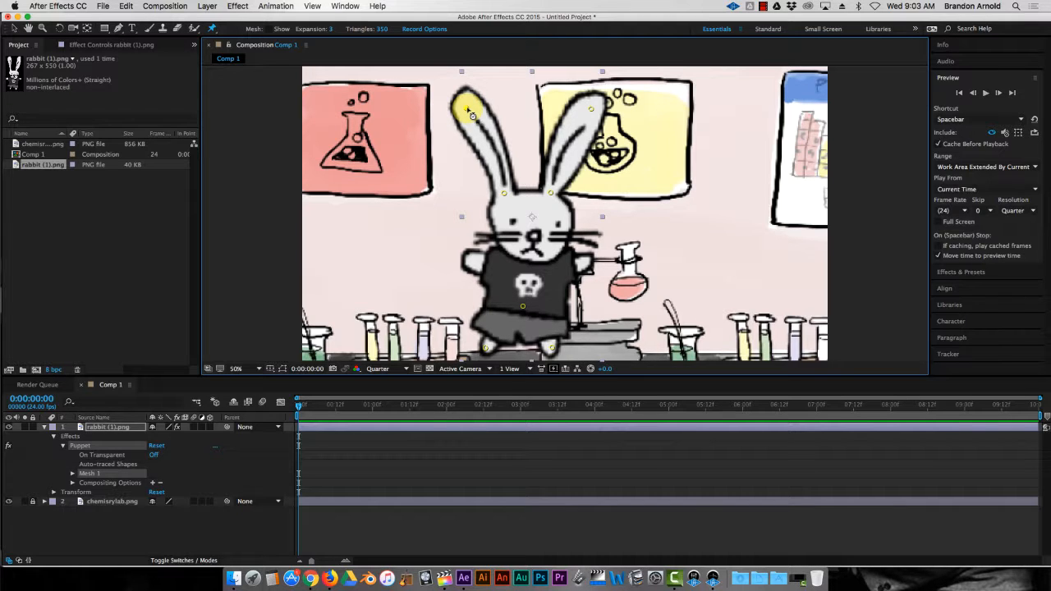
mouse_move(472, 115)
mouse_down()
mouse_move(462, 105)
mouse_move(450, 113)
mouse_move(454, 135)
mouse_move(486, 100)
mouse_move(458, 113)
mouse_move(484, 102)
mouse_move(471, 119)
mouse_move(457, 107)
mouse_move(480, 97)
mouse_move(448, 123)
mouse_move(502, 113)
mouse_move(460, 131)
mouse_move(492, 105)
mouse_move(458, 103)
mouse_move(454, 113)
mouse_move(480, 109)
mouse_move(450, 126)
mouse_move(492, 105)
mouse_move(455, 131)
mouse_move(493, 94)
mouse_move(480, 100)
mouse_up()
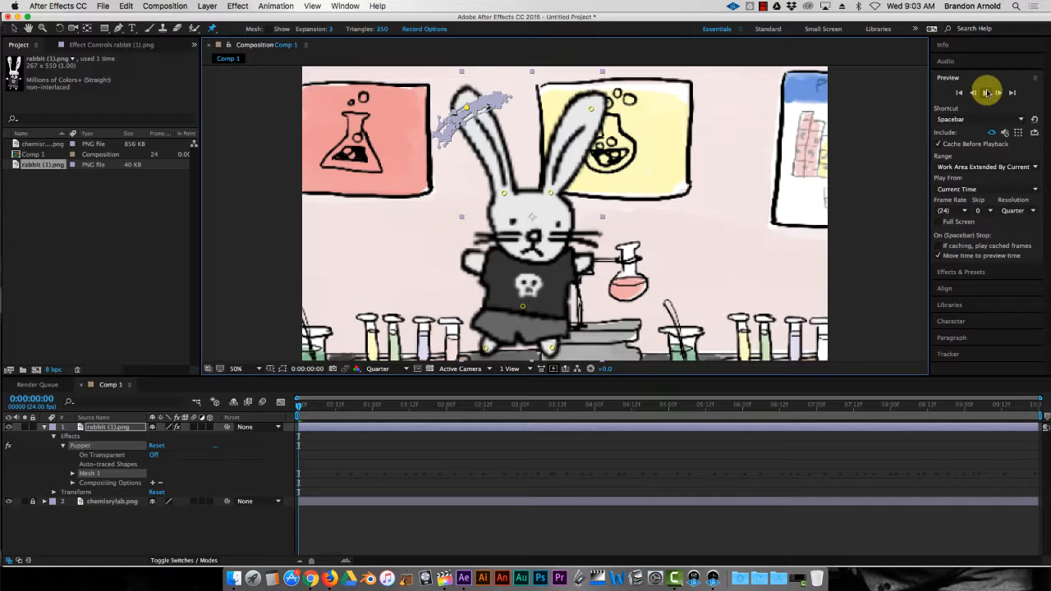
Step: Play back the left ear's recorded motion, and return to the first frame
click(1035, 78)
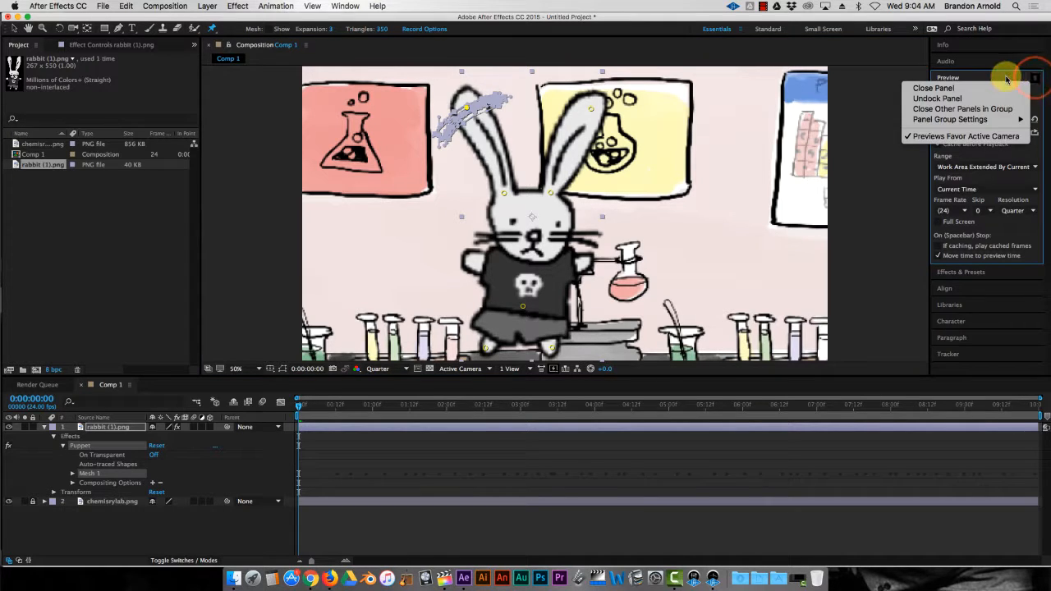
click(1006, 77)
click(950, 79)
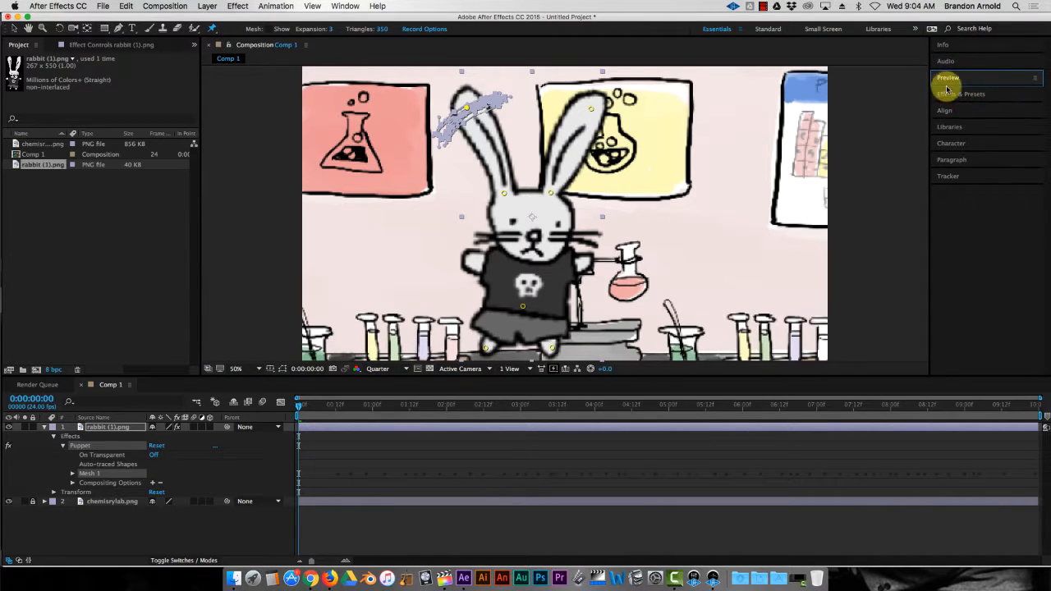
click(949, 78)
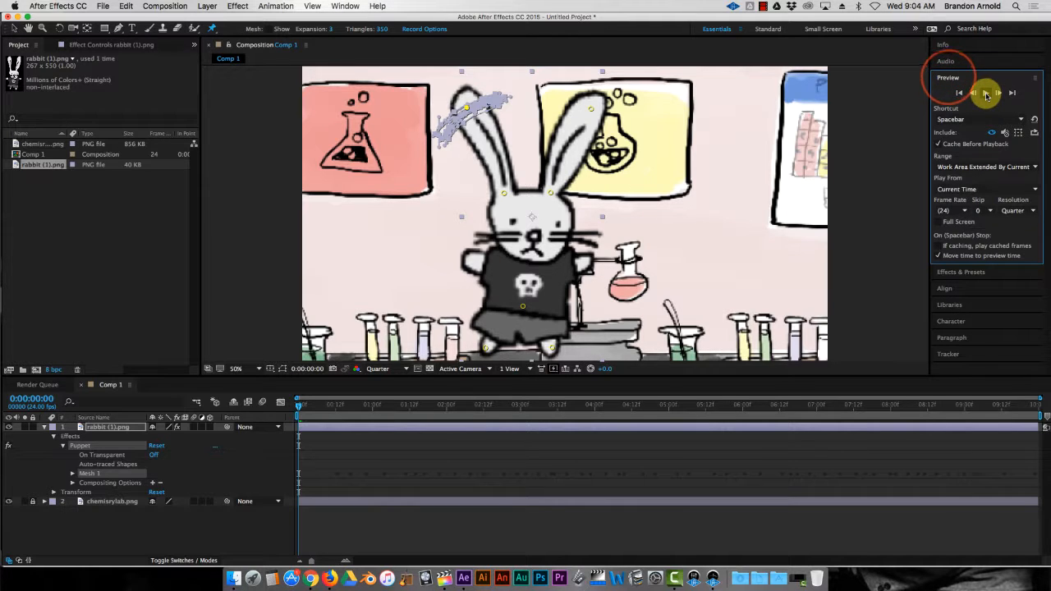
click(986, 95)
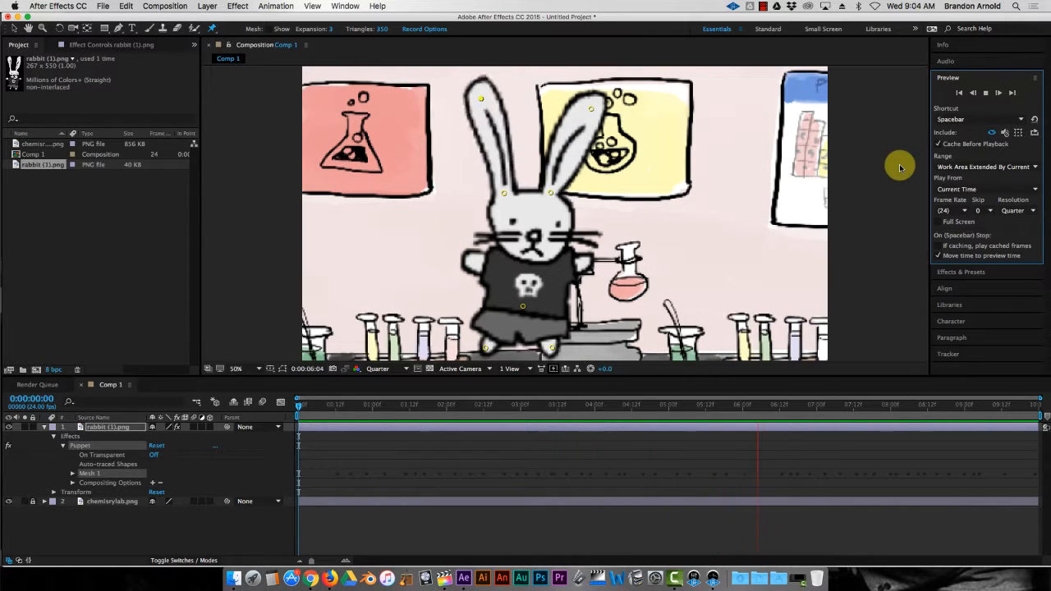
click(985, 93)
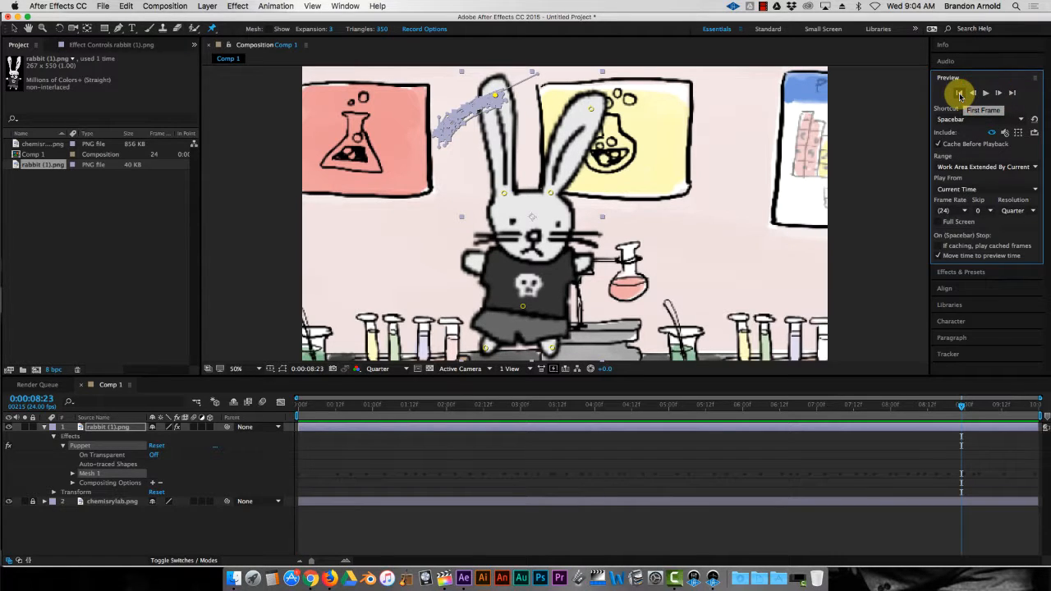
click(959, 94)
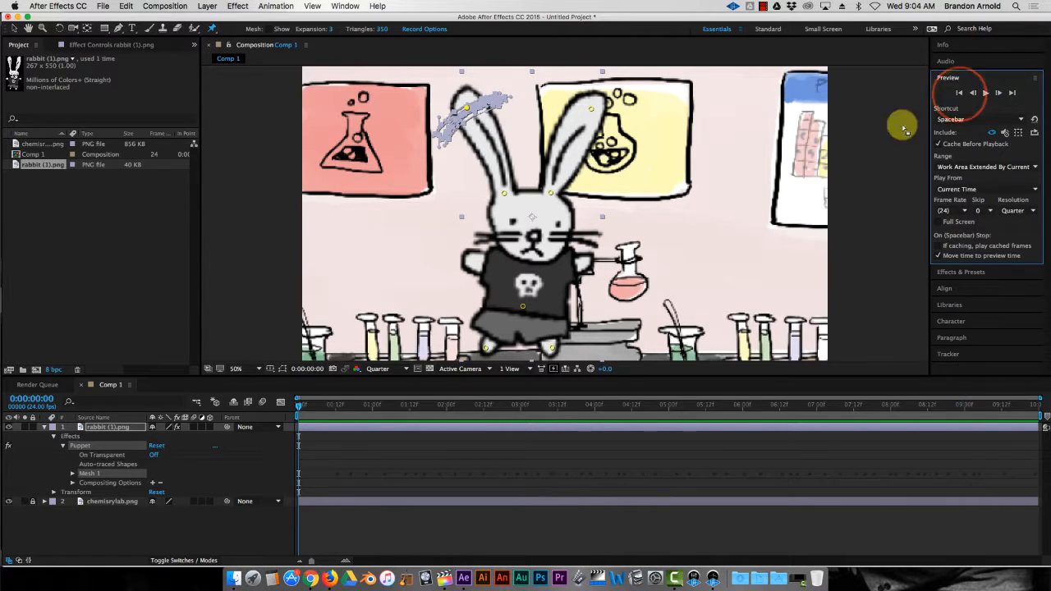
Step: Record a live back-and-forth motion of the right ear's tip pin from the first frame, and preview both ears moving together
drag(332, 408, 284, 405)
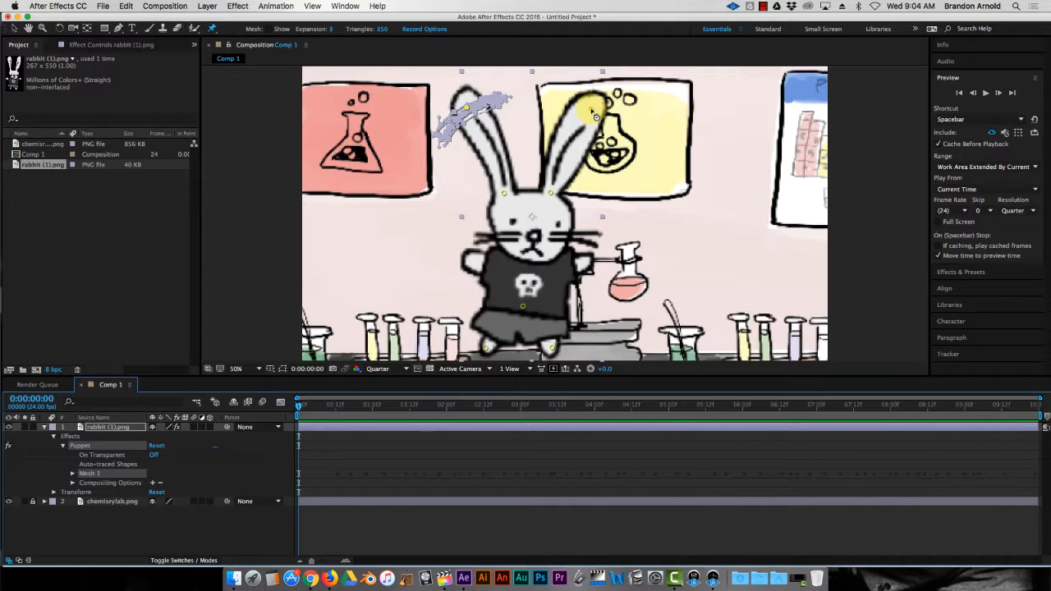
mouse_move(595, 117)
mouse_down()
mouse_move(629, 144)
mouse_move(576, 109)
mouse_move(643, 155)
mouse_move(574, 109)
mouse_move(643, 162)
mouse_move(569, 123)
mouse_move(607, 136)
mouse_move(640, 168)
mouse_move(587, 127)
mouse_move(644, 167)
mouse_move(587, 122)
mouse_move(575, 117)
mouse_move(644, 171)
mouse_move(587, 133)
mouse_move(642, 157)
mouse_move(587, 120)
mouse_move(628, 139)
mouse_up()
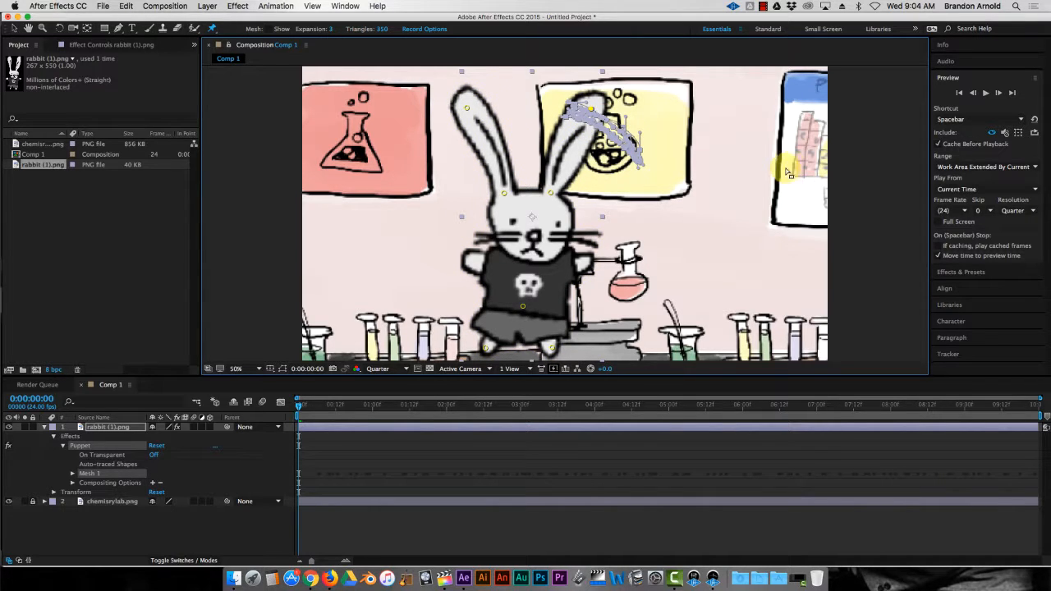
click(985, 92)
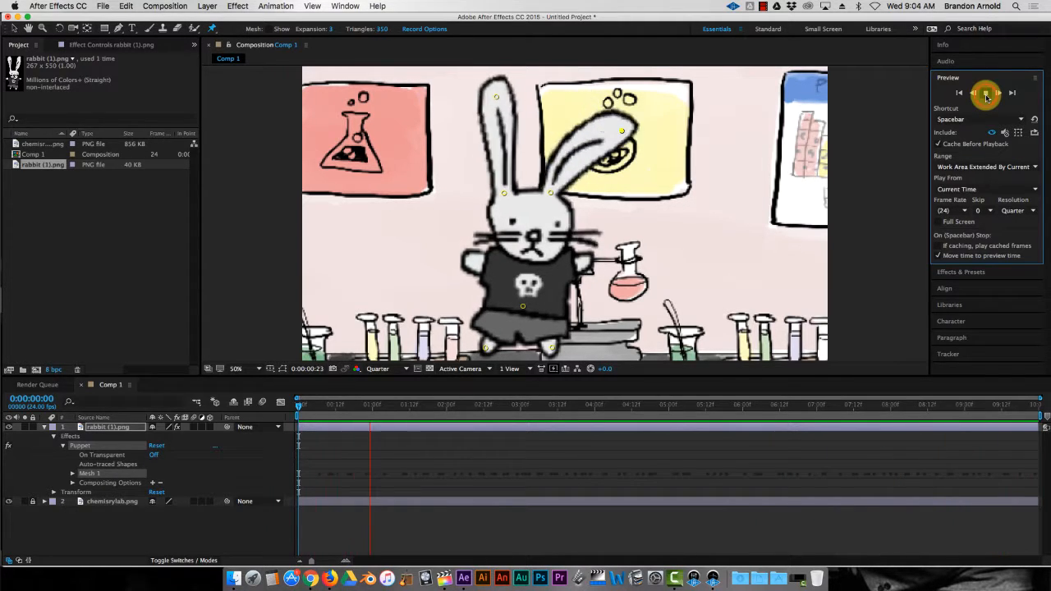
click(987, 94)
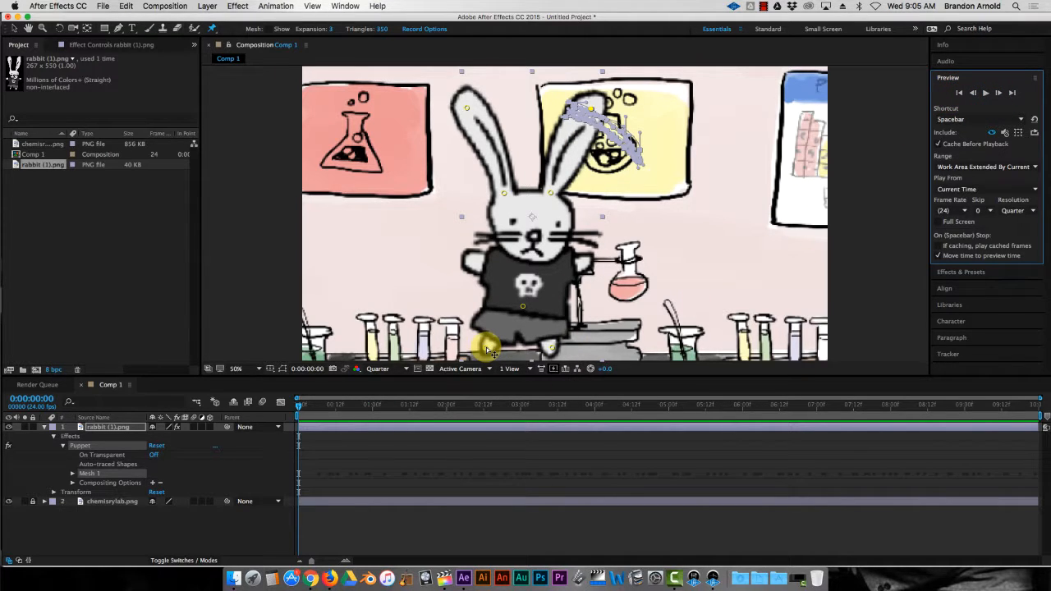
click(299, 407)
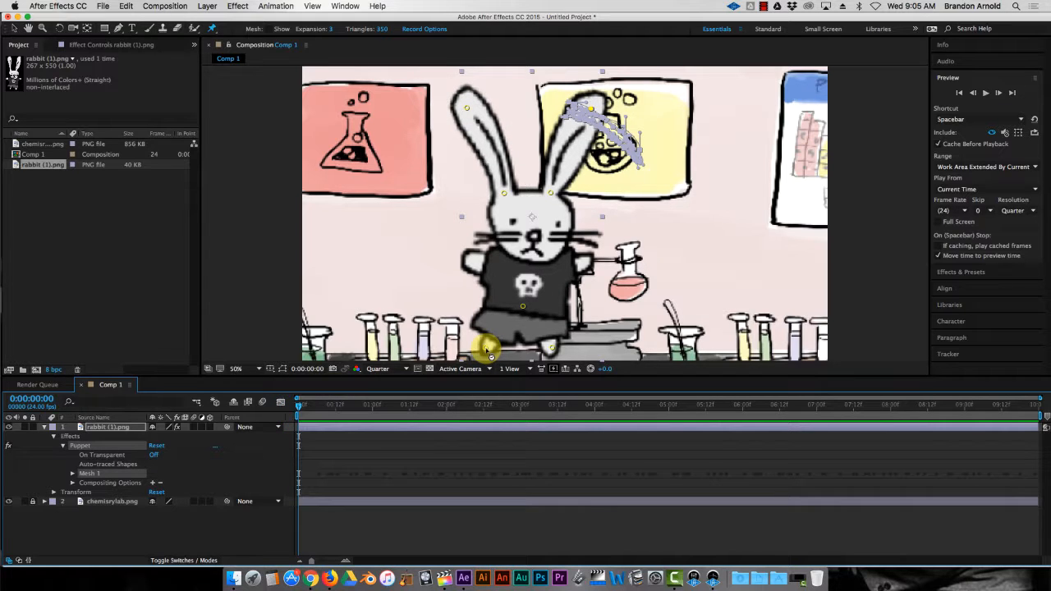
Step: Record live back-and-forth motions for the left and right foot pins from the first frame, and preview the walk
mouse_move(489, 353)
mouse_down()
mouse_move(486, 344)
mouse_move(487, 354)
mouse_up()
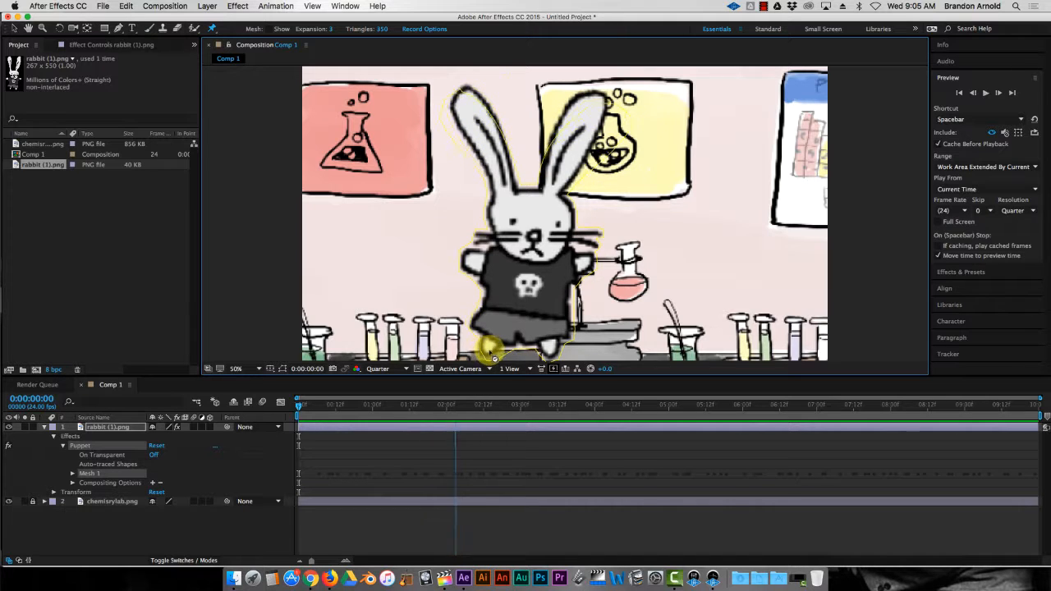
mouse_move(487, 359)
mouse_down()
mouse_move(481, 339)
mouse_move(490, 353)
mouse_up()
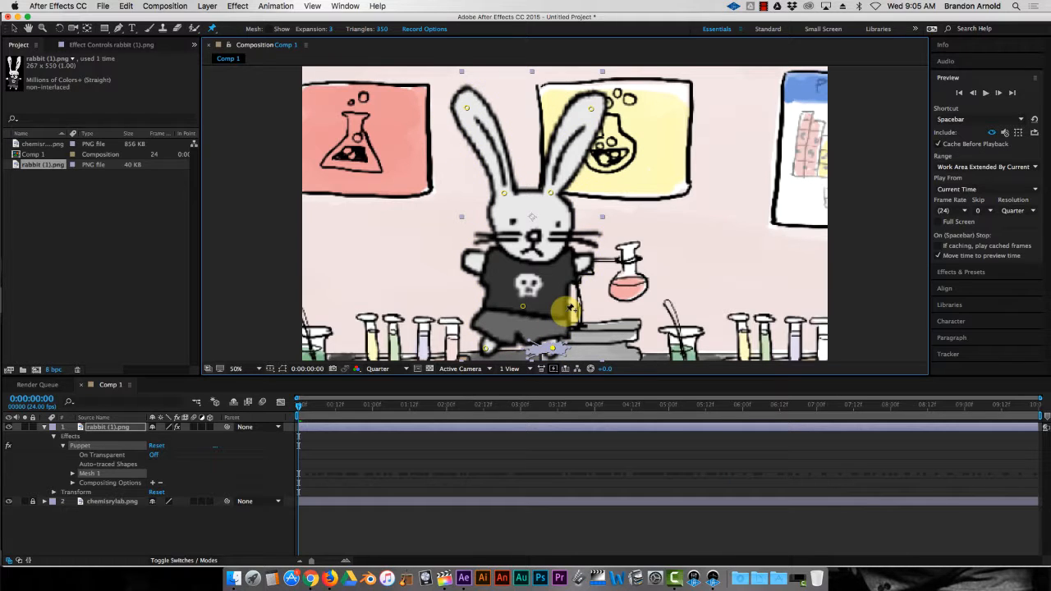
click(985, 93)
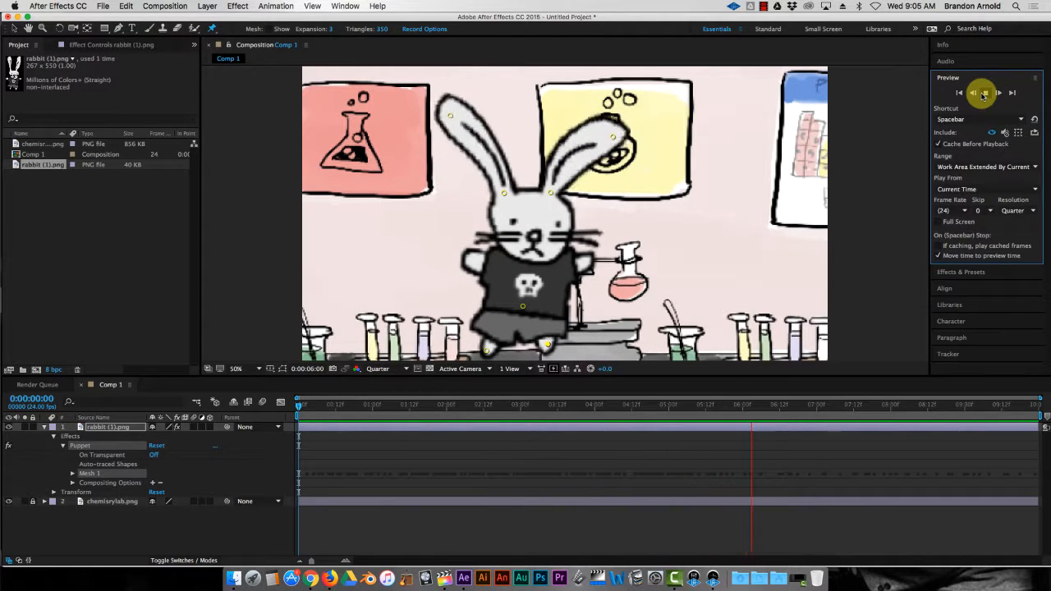
click(984, 93)
click(764, 7)
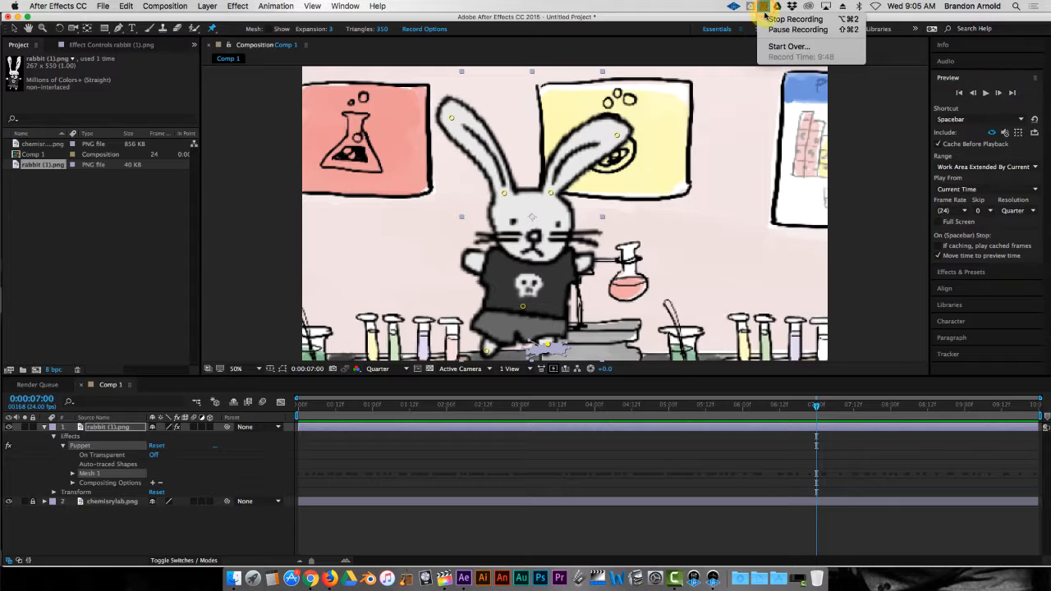
click(773, 30)
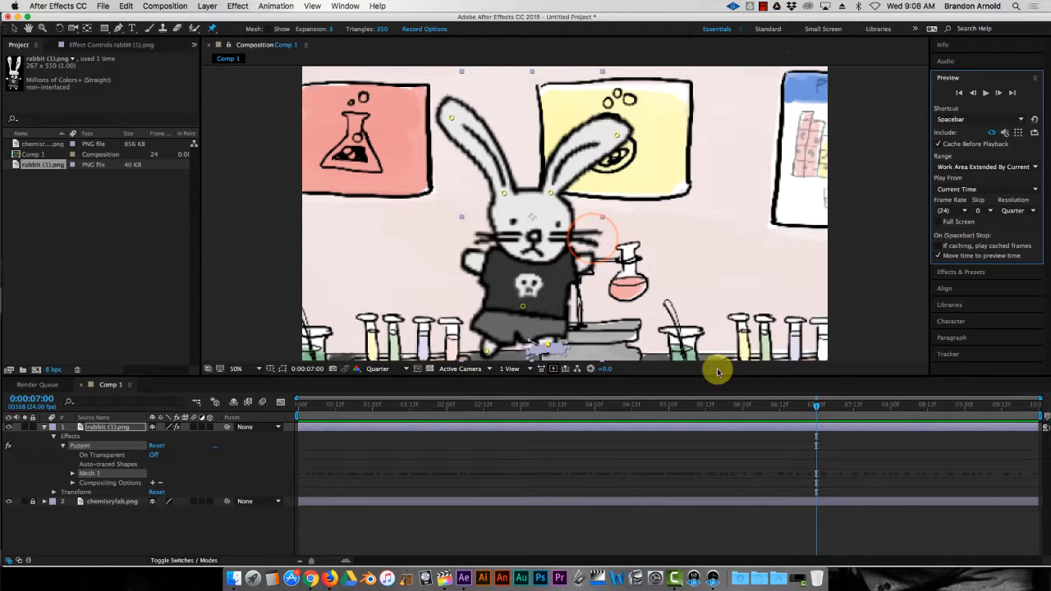
Step: Return to the first frame and play back the combined ear and foot motion
drag(815, 405, 297, 408)
click(987, 94)
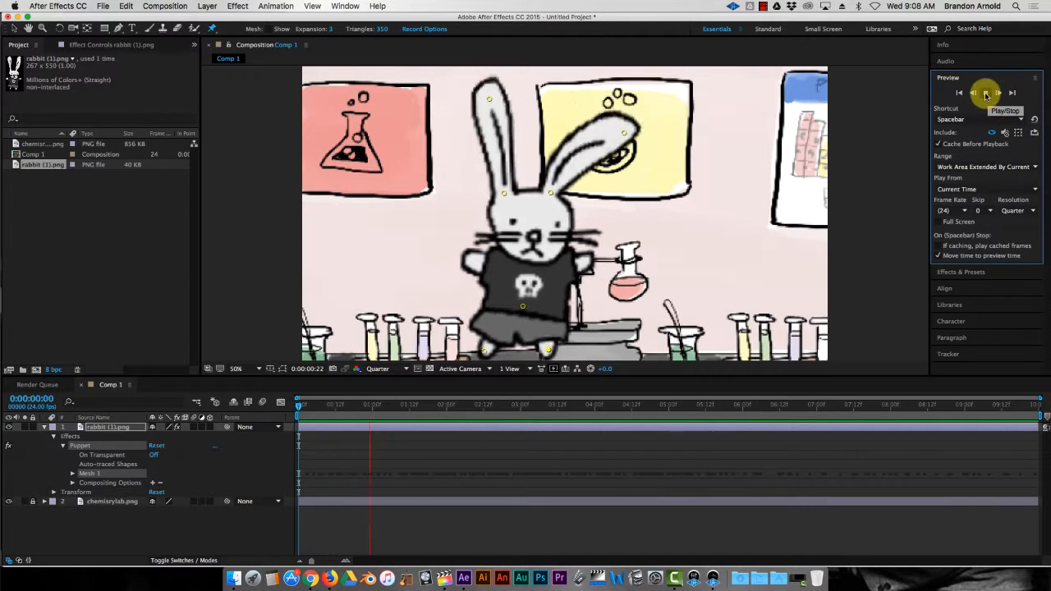
click(986, 94)
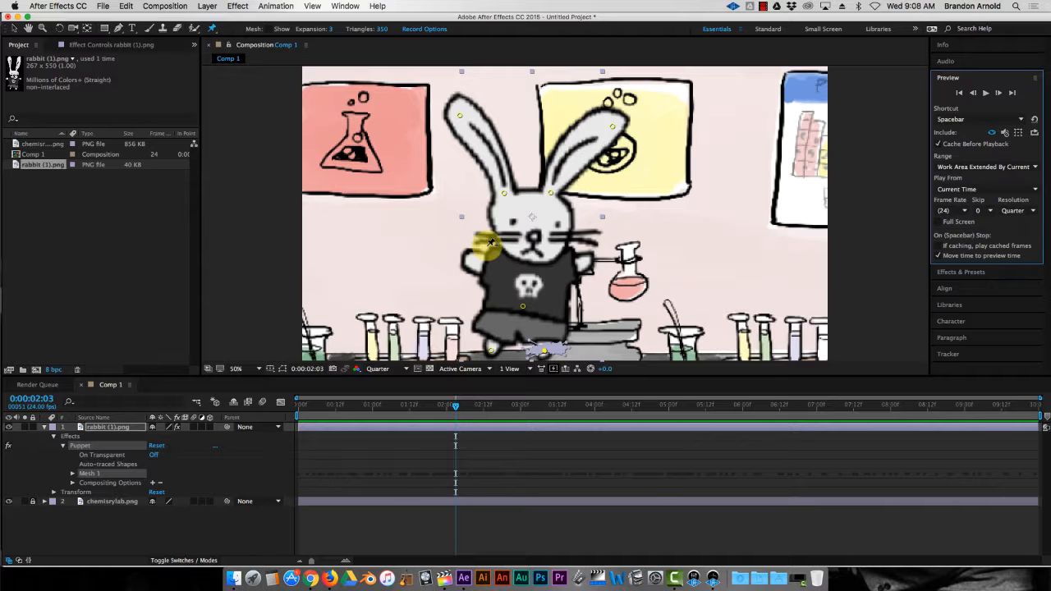
Step: Try moving the whole rabbit to different spots over the background with the Selection tool, playing back the pin motion after each move
click(15, 29)
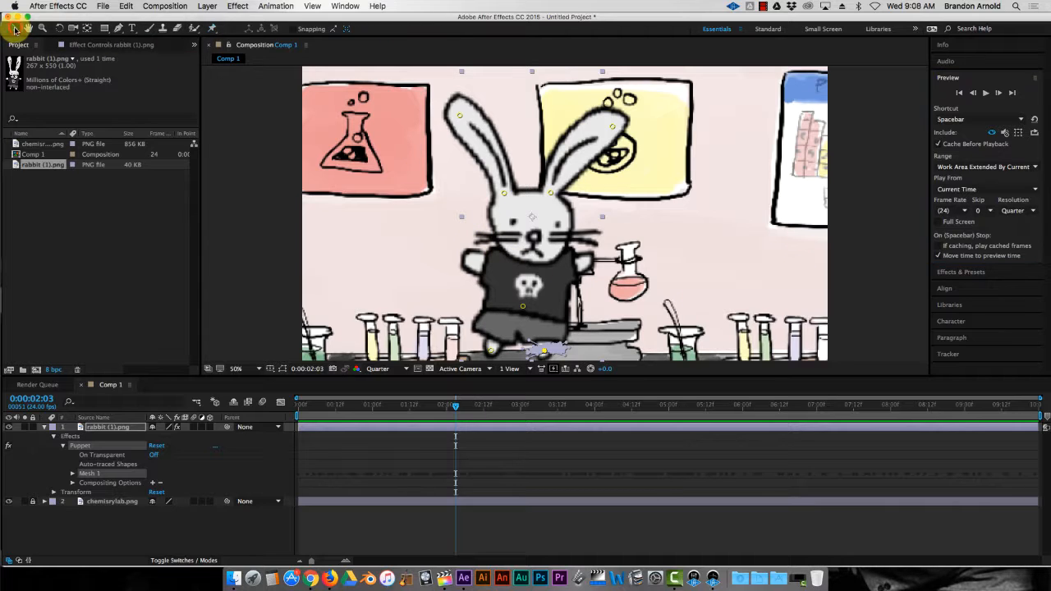
drag(501, 267, 371, 263)
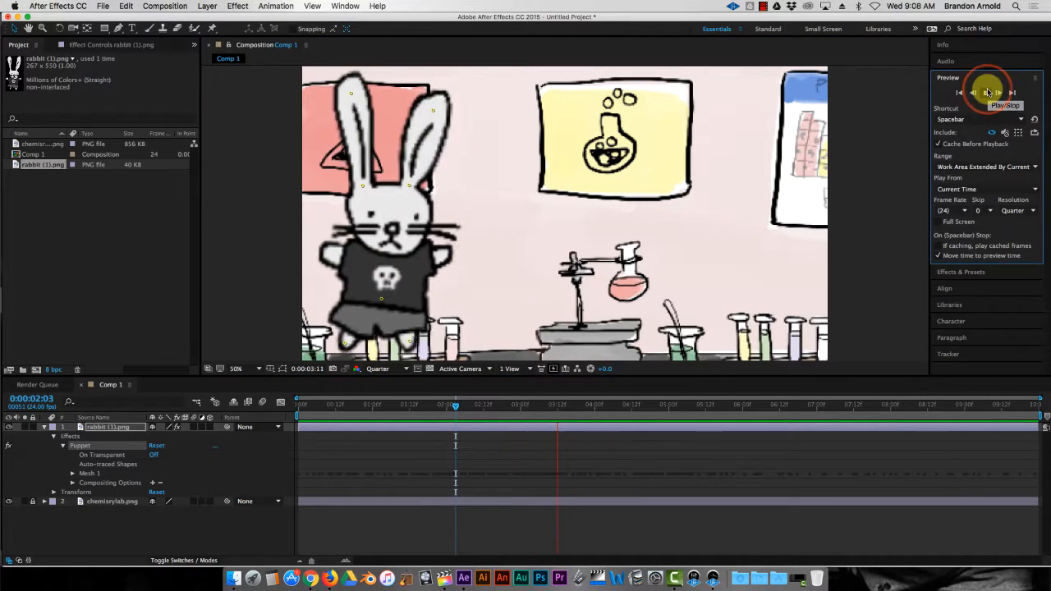
click(986, 92)
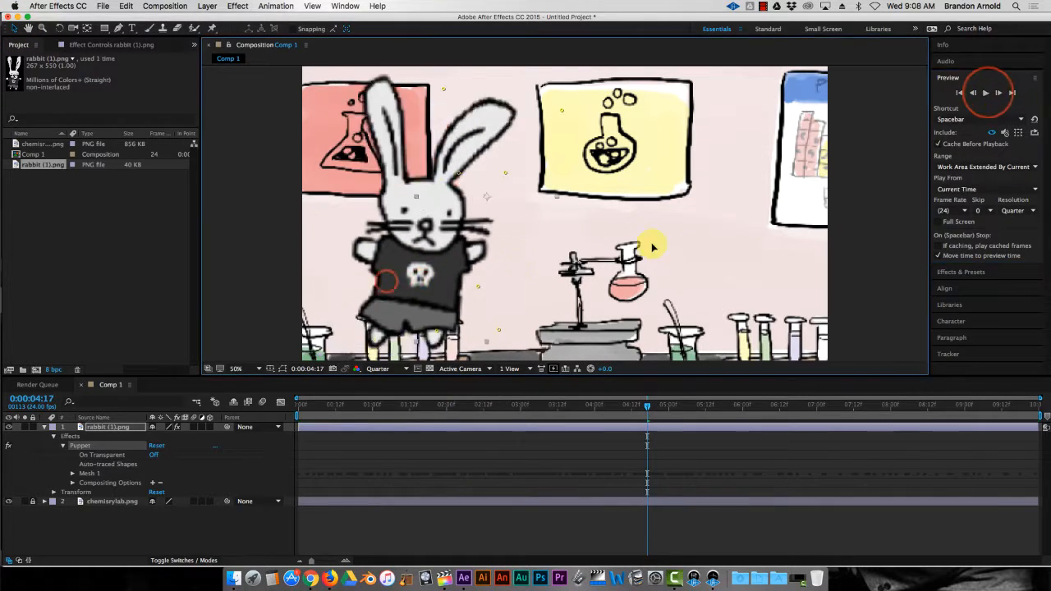
click(985, 92)
click(985, 93)
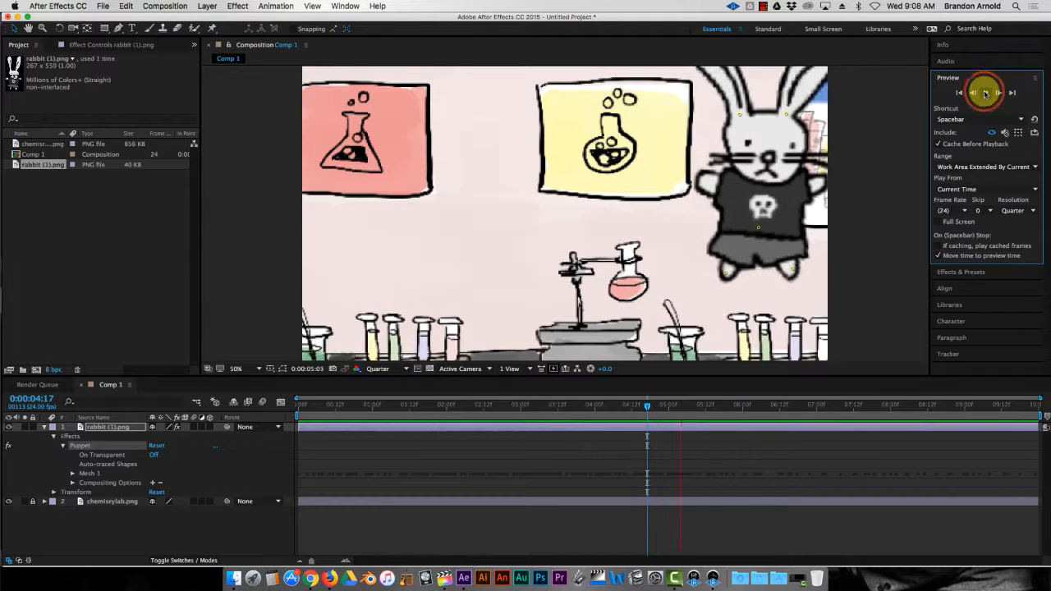
click(985, 92)
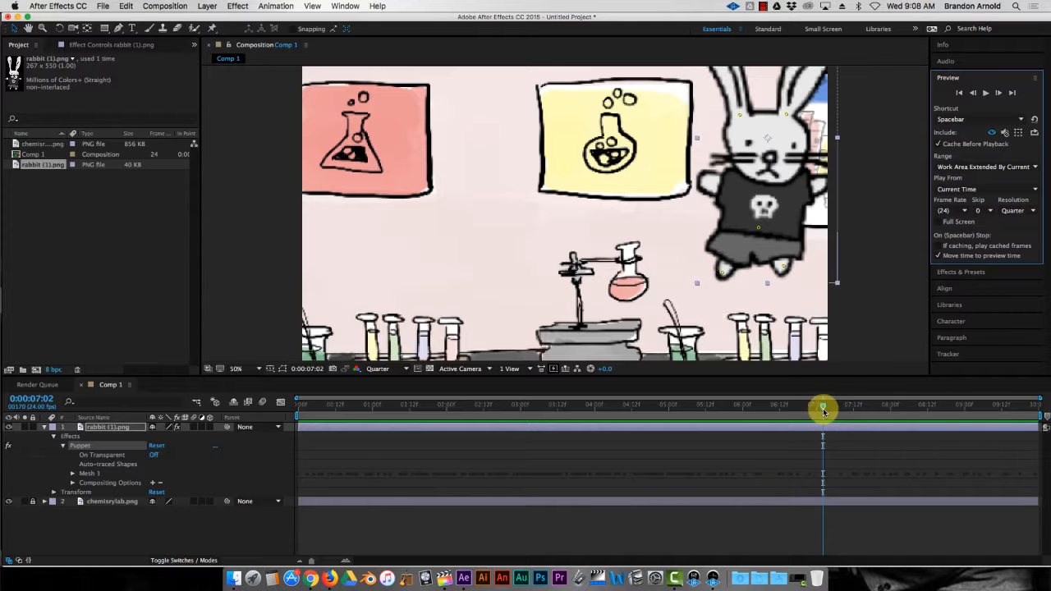
Step: At the first frame, place the rabbit at floor level, half outside the composition's left edge
drag(822, 408, 274, 412)
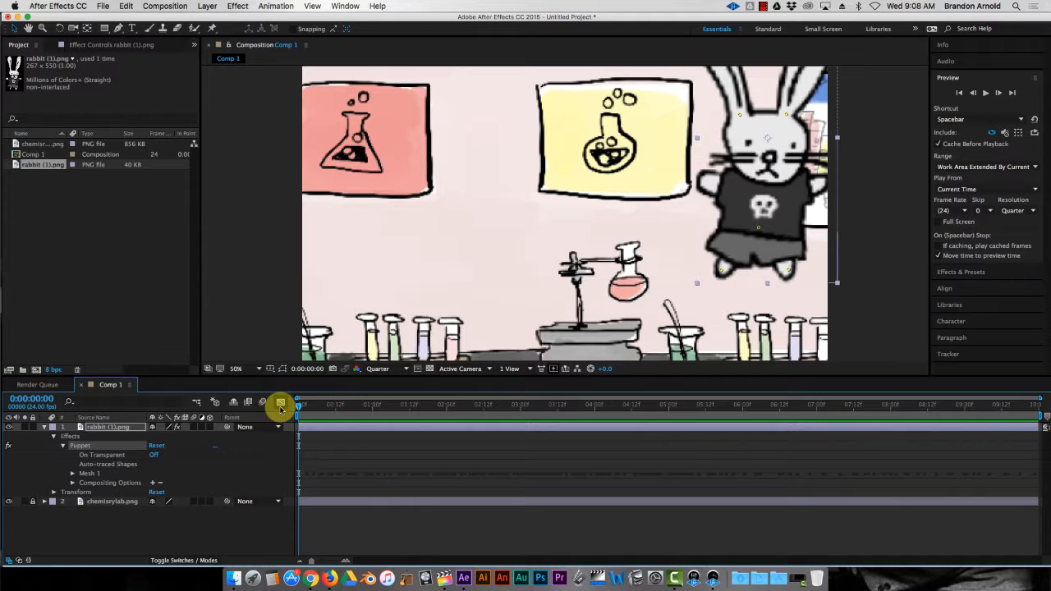
scroll(582, 188, down, 2)
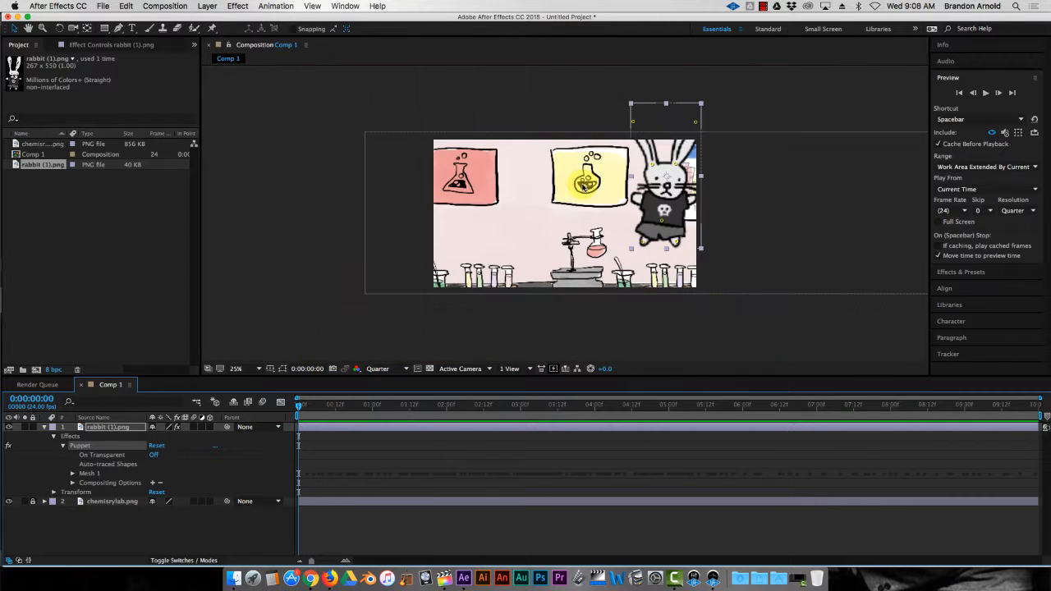
drag(657, 203, 422, 245)
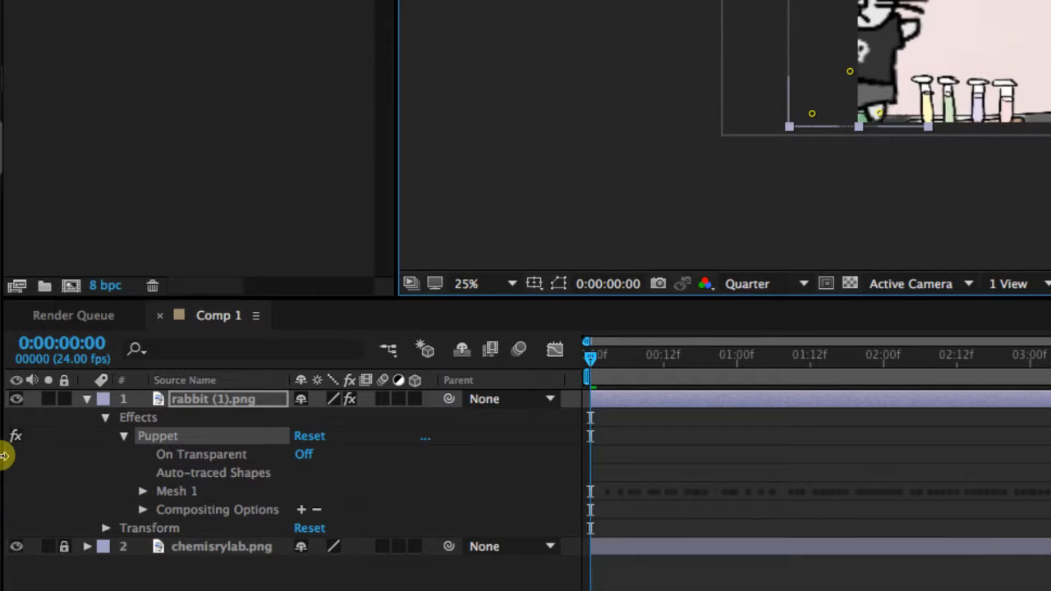
Step: Reveal the rabbit layer's Transform properties and adjust Position to 2.0, 554.0, Scale to 202.1% and Rotation to -1.0°
click(87, 399)
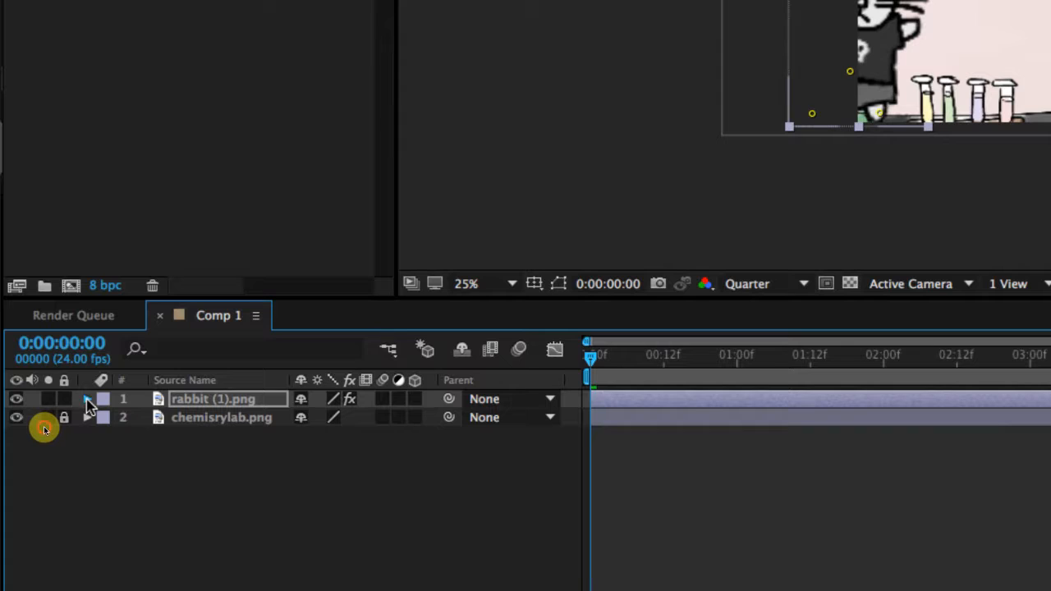
click(87, 399)
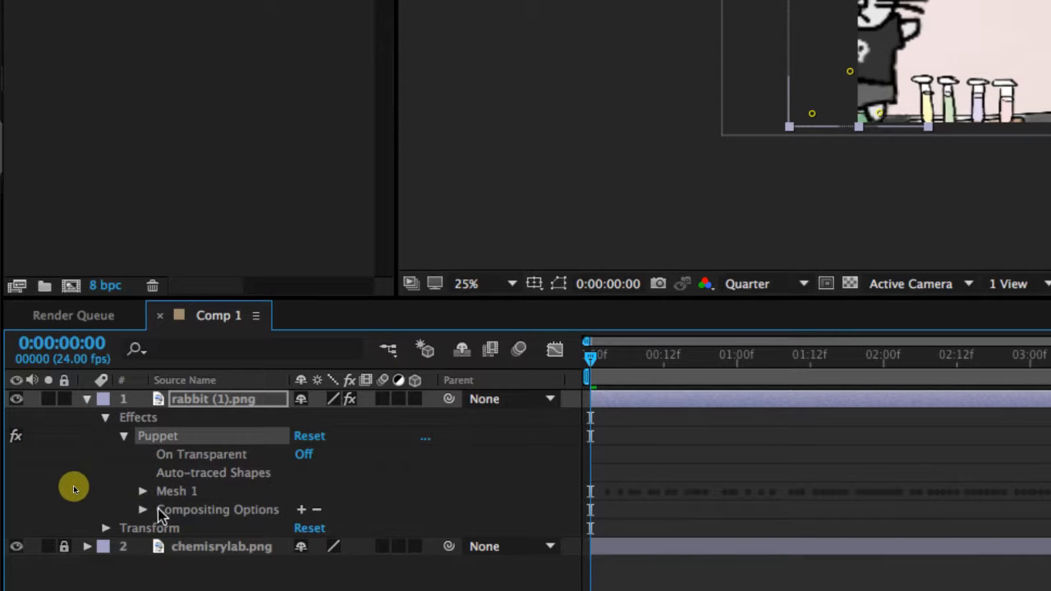
click(106, 528)
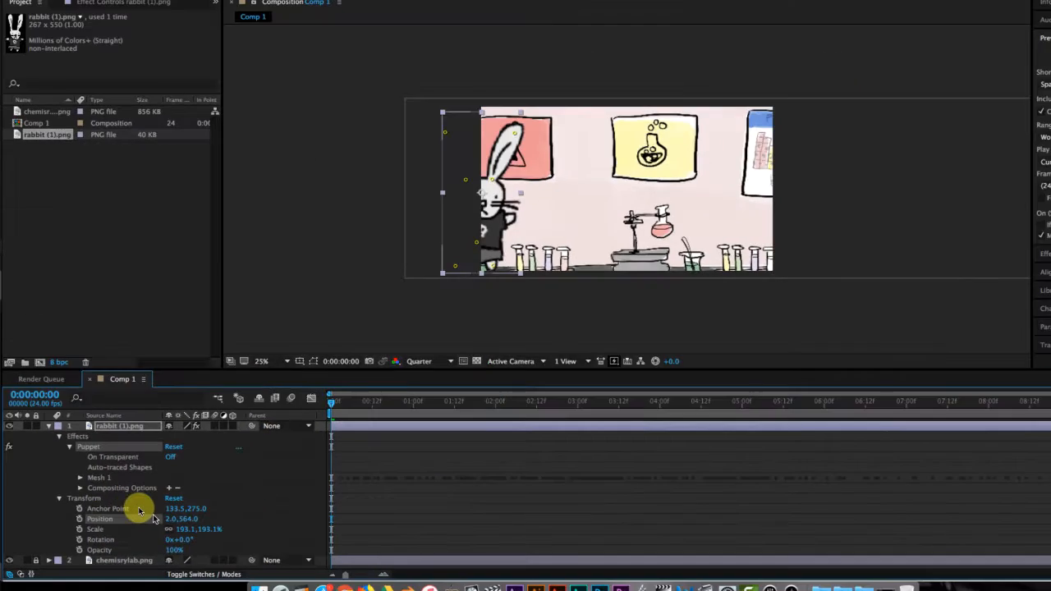
drag(153, 516, 82, 515)
drag(202, 518, 230, 530)
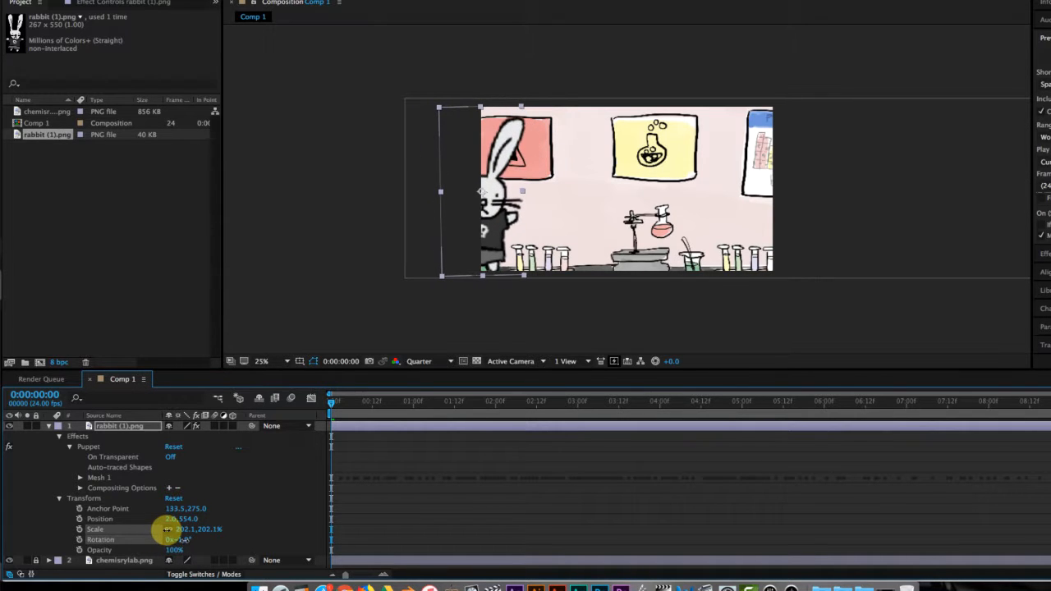
drag(164, 551, 239, 538)
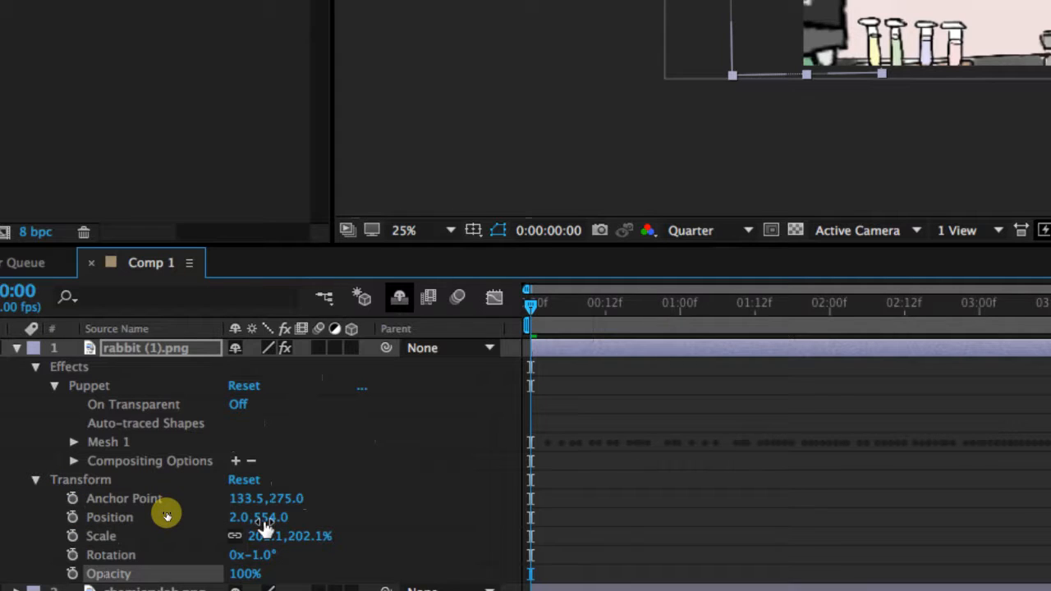
Step: Keyframe the rabbit's Position at the first frame and at 0:00:09:23, where it sits half beyond the right edge at about 2050, 558
click(72, 516)
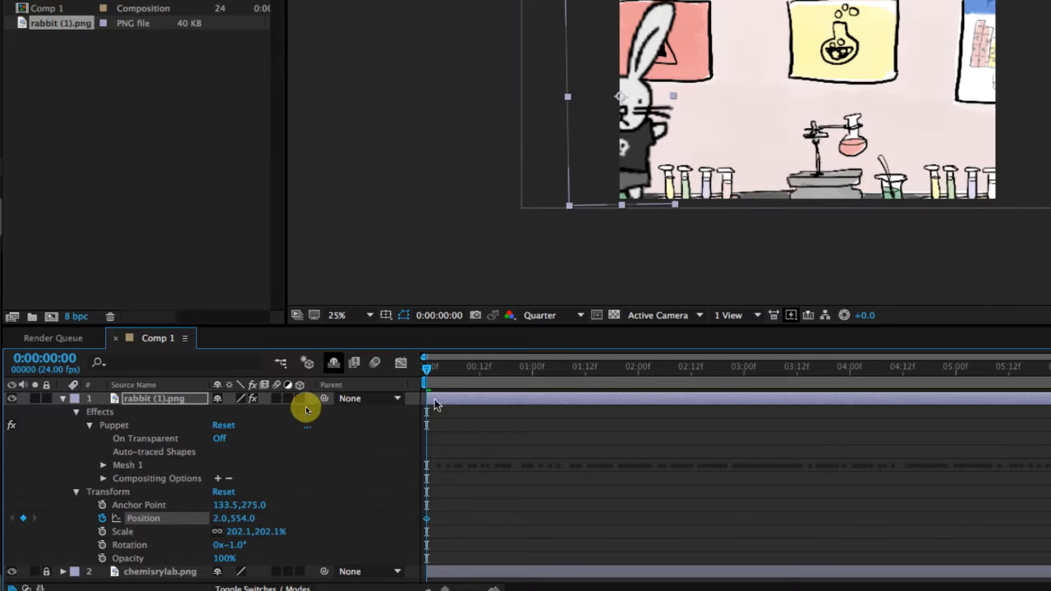
mouse_move(427, 371)
mouse_down()
mouse_move(436, 370)
mouse_move(424, 371)
mouse_up()
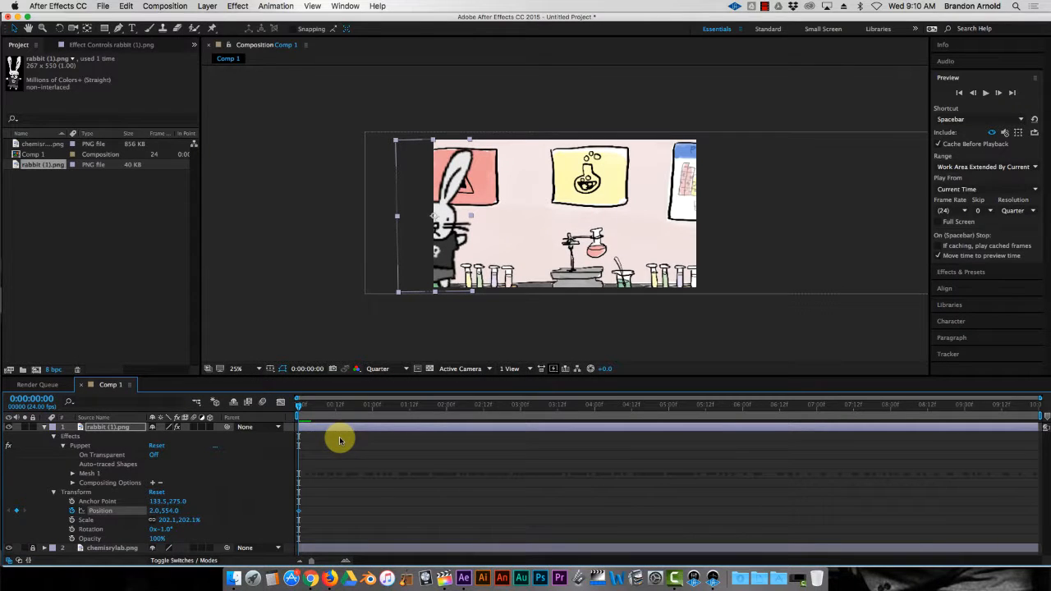
drag(298, 405, 1039, 414)
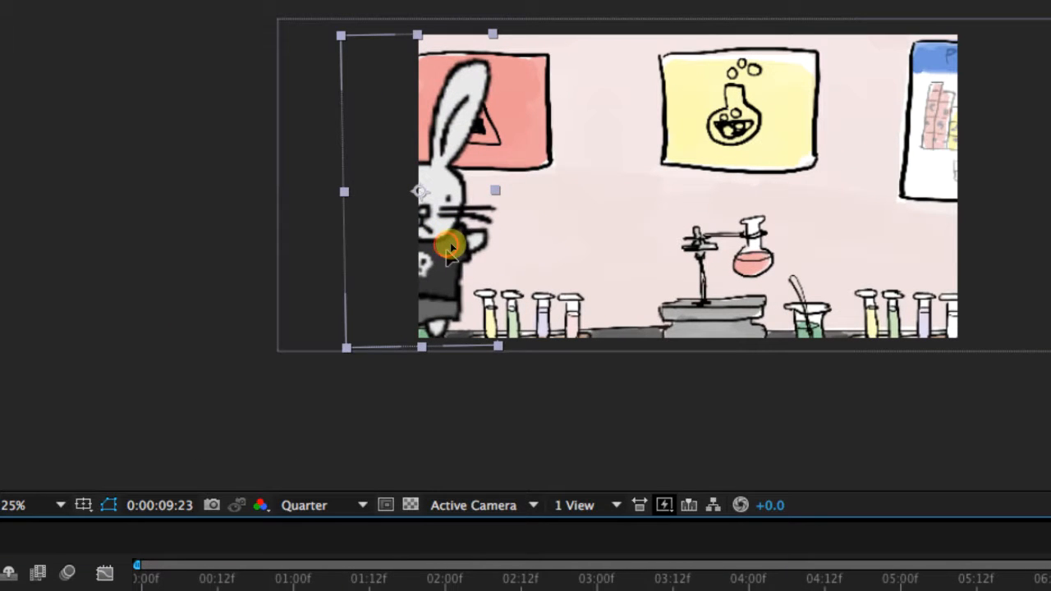
drag(450, 248, 1023, 259)
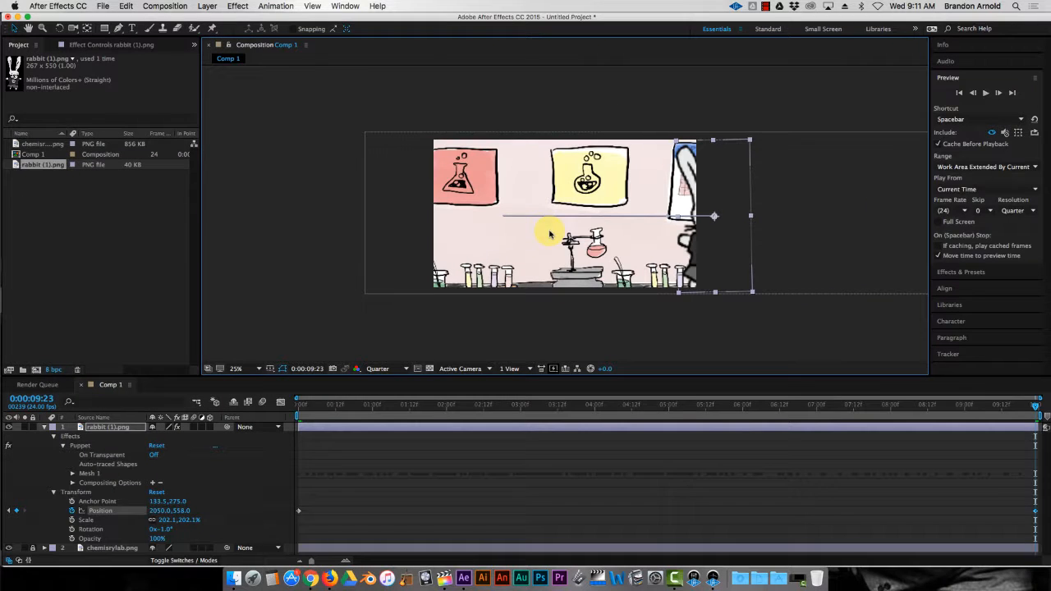
Step: Scrub through the timeline and play back the rabbit's walk across the lab
click(298, 406)
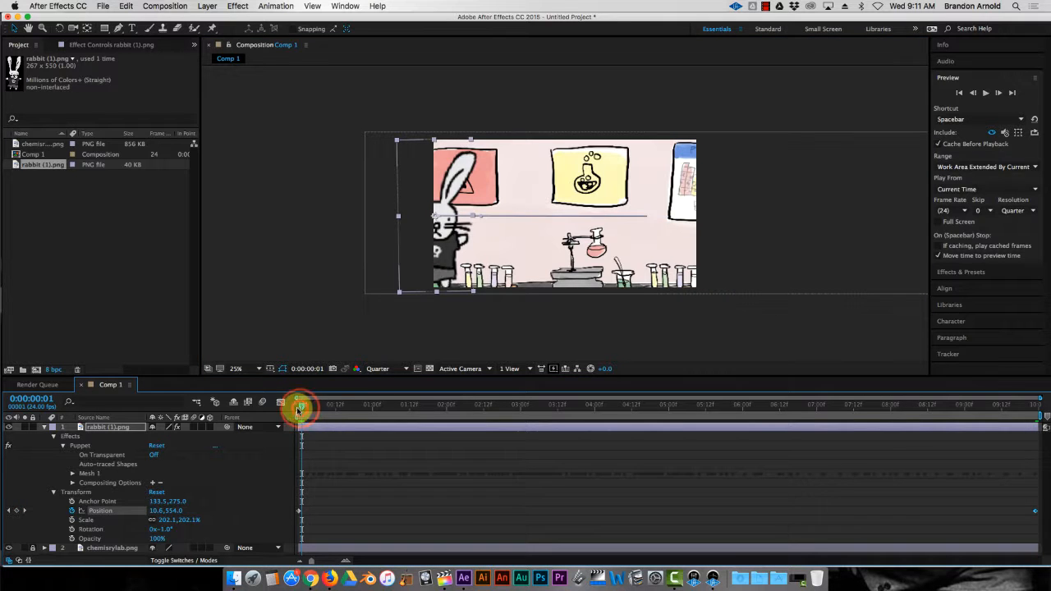
drag(298, 406, 1039, 408)
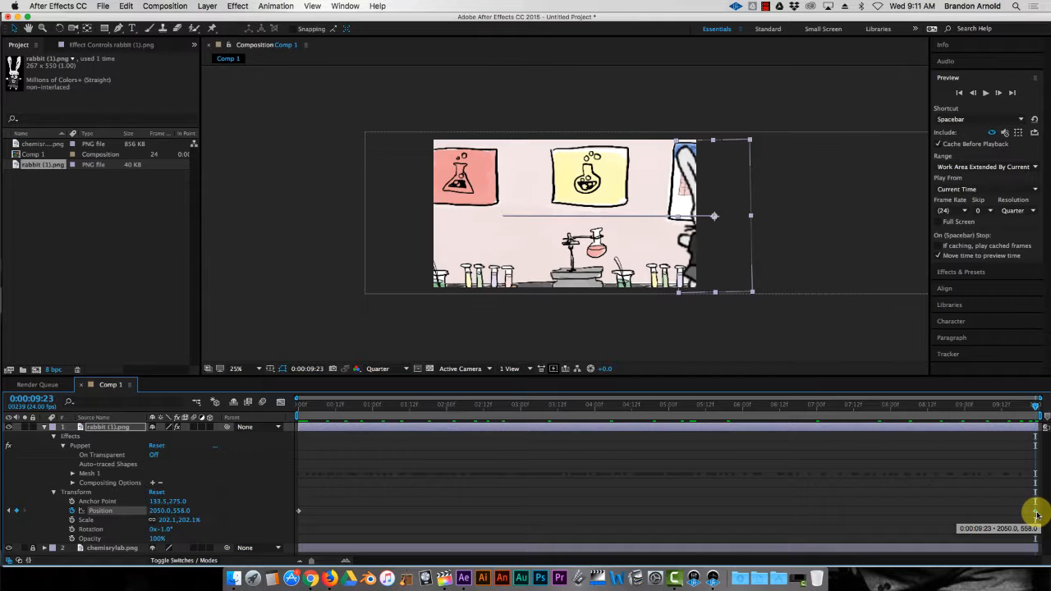
click(986, 94)
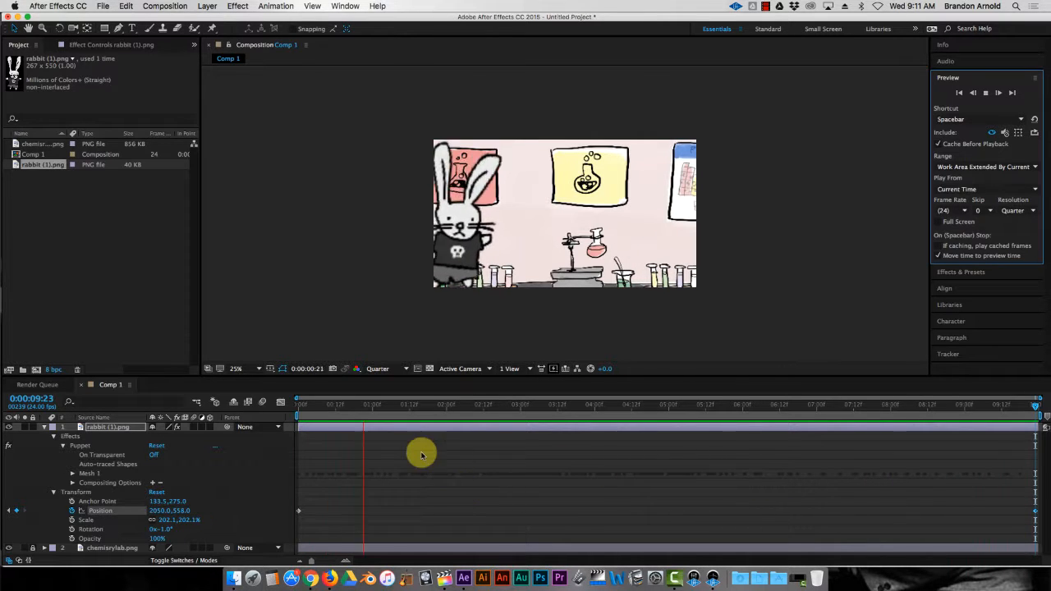
click(985, 92)
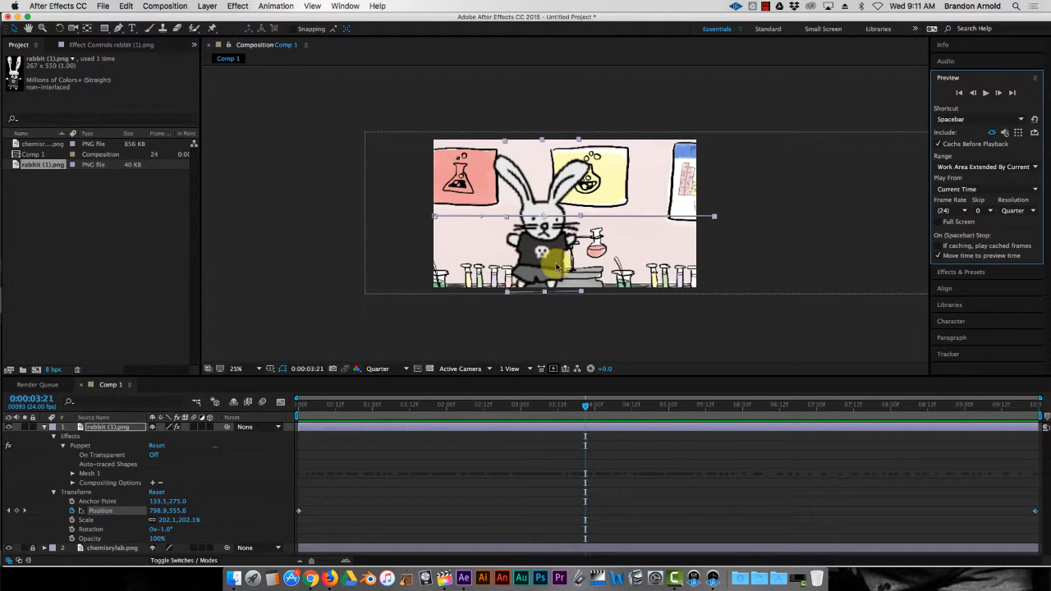
Step: Add Position keyframes at 1, 2, 3 and 4 seconds, alternately raising the rabbit and returning it to the floor as it crosses
drag(583, 403, 369, 410)
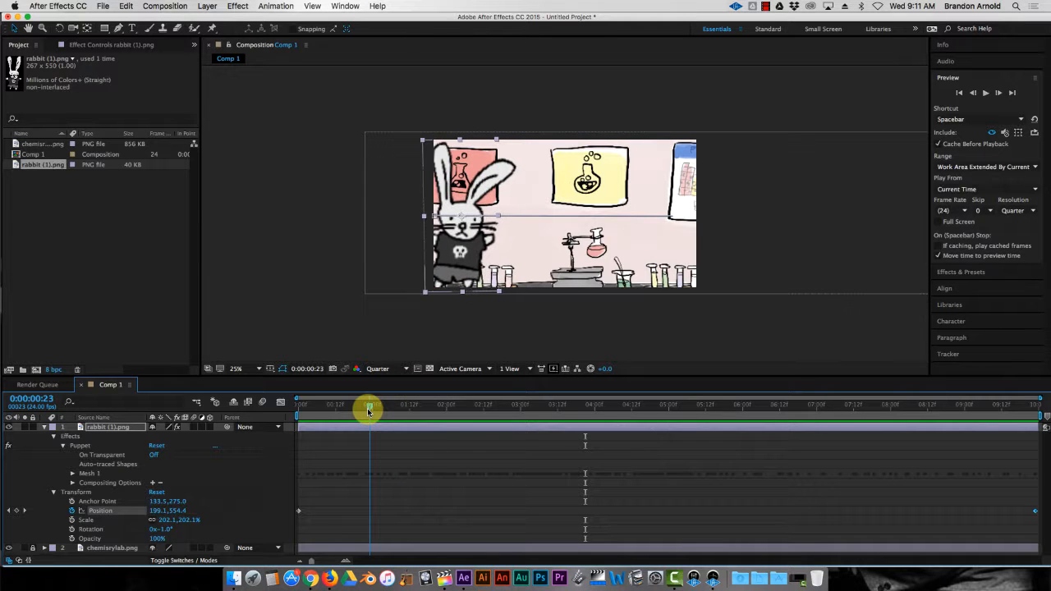
drag(463, 260, 576, 301)
click(446, 406)
click(520, 405)
click(594, 405)
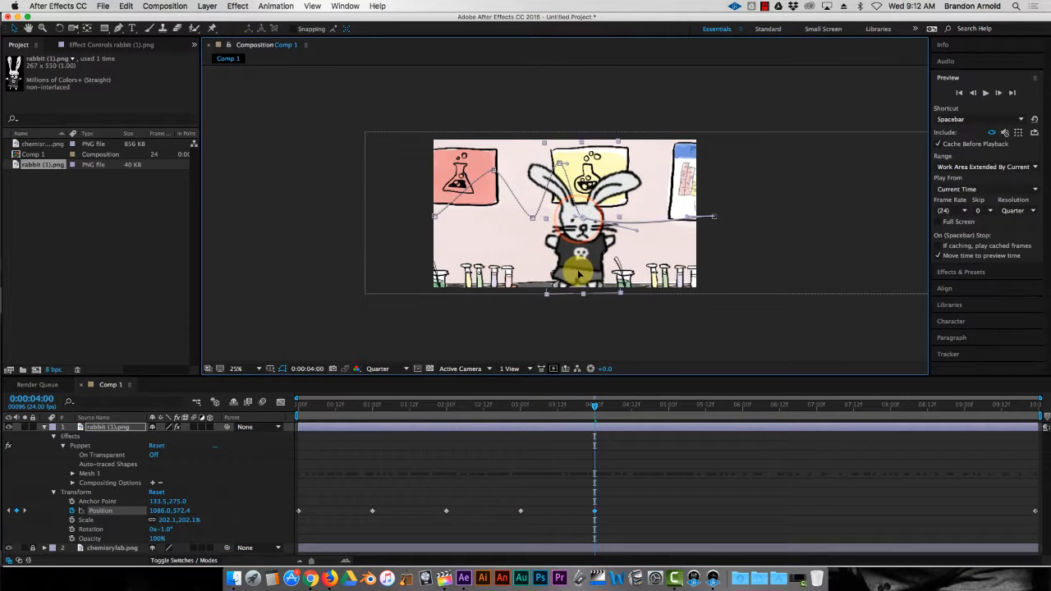
Step: Continue the hops with Position keyframes at 5, 6 and 7 seconds: rabbit up, back on the floor, and up again
click(669, 405)
drag(621, 274, 608, 171)
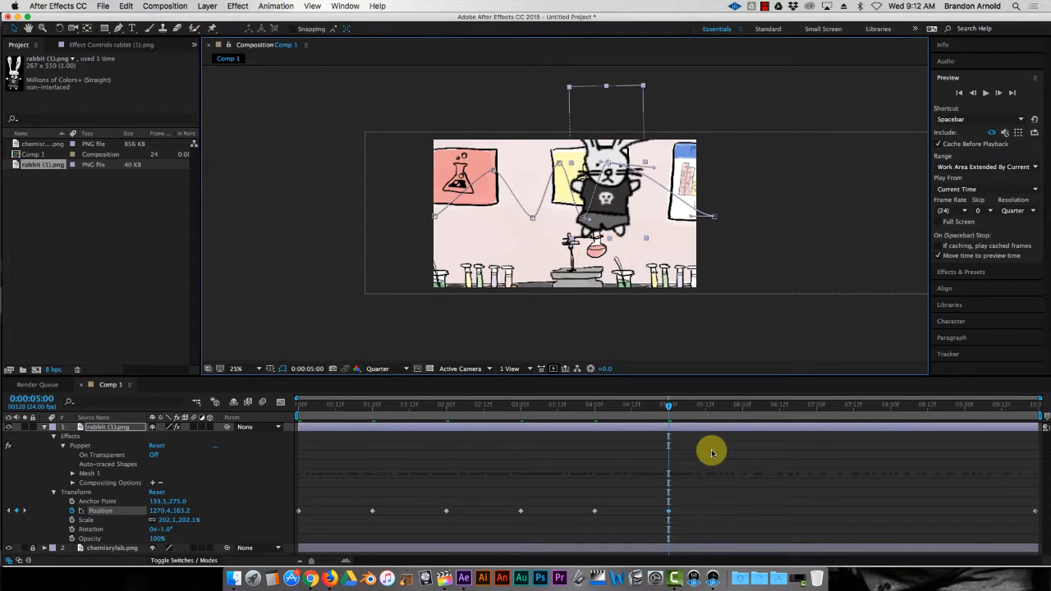
click(742, 406)
drag(630, 267, 674, 194)
click(815, 405)
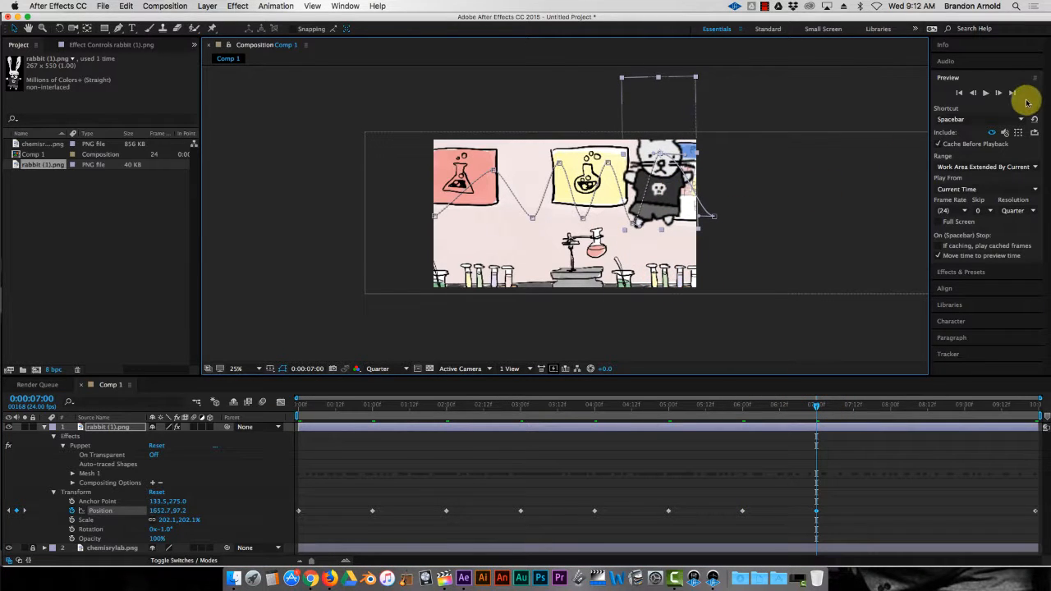
Step: Play back the hopping rabbit from near the start of the timeline
click(317, 405)
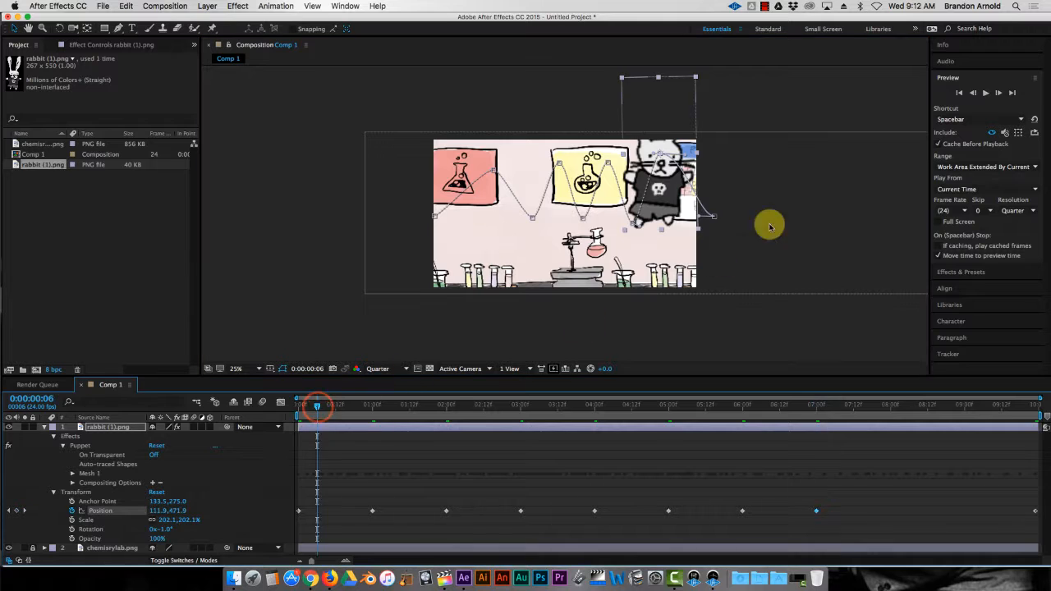
click(985, 93)
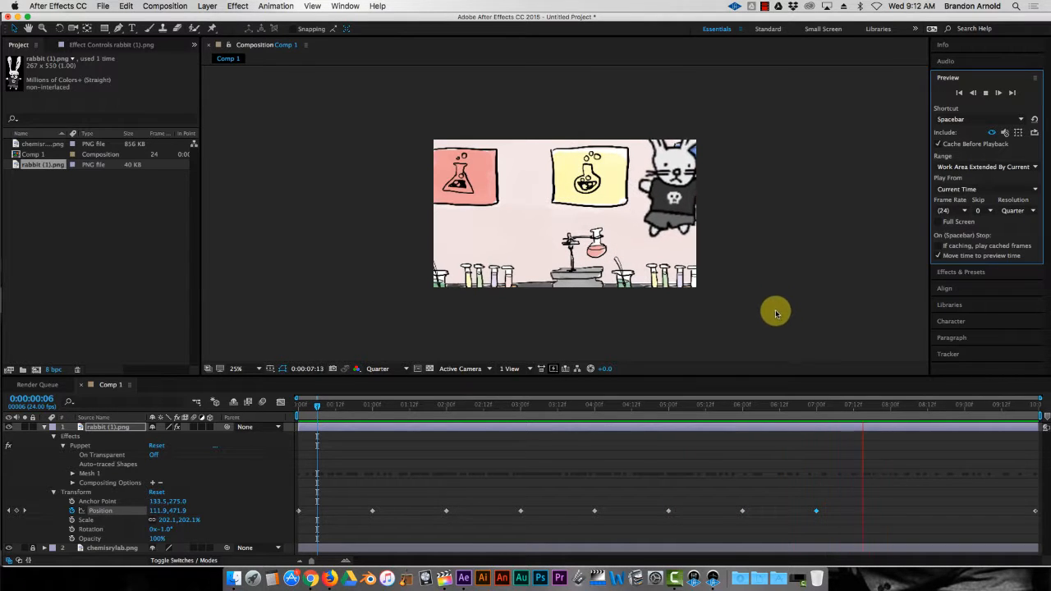
click(985, 92)
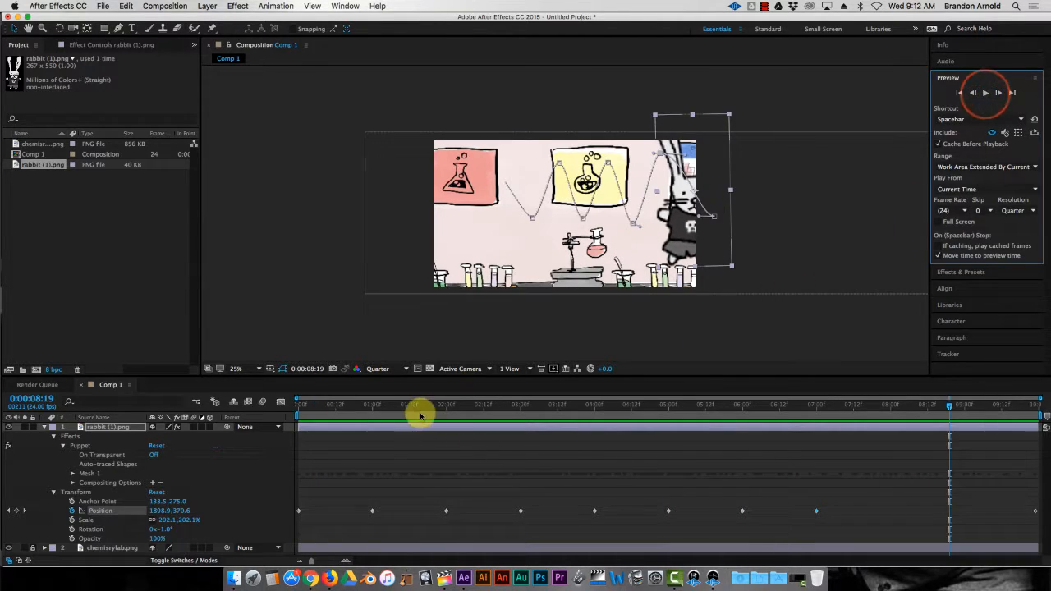
Step: Replay the rabbit's hops starting from frame 12
drag(416, 409, 334, 405)
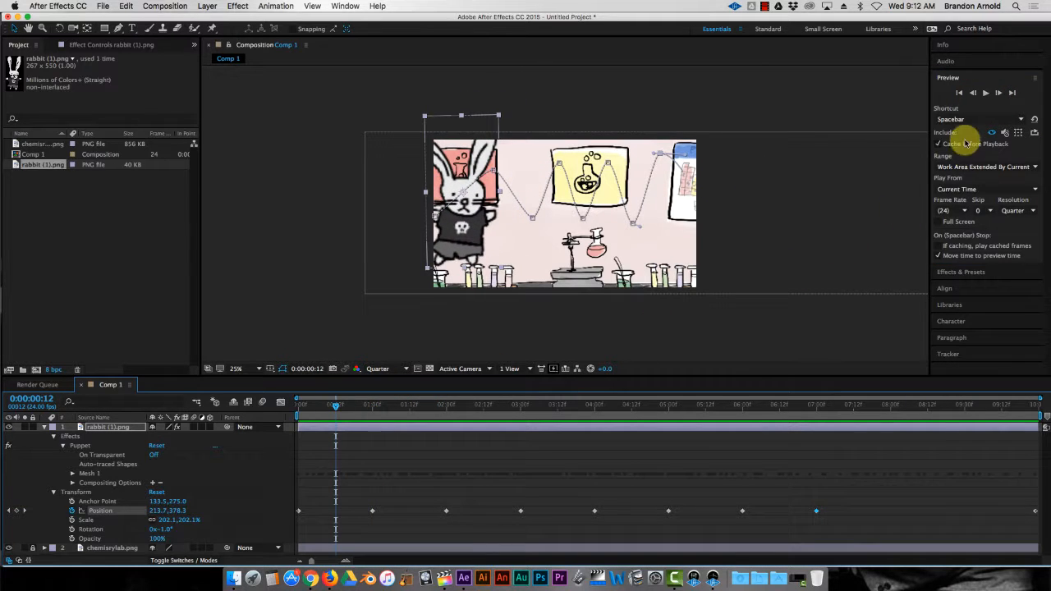
click(985, 93)
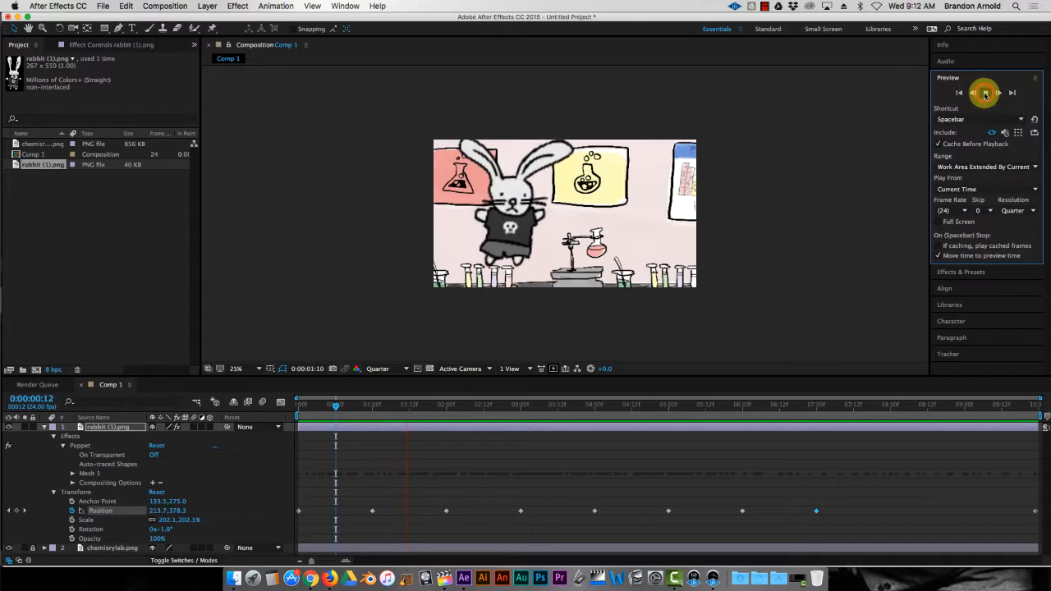
click(985, 93)
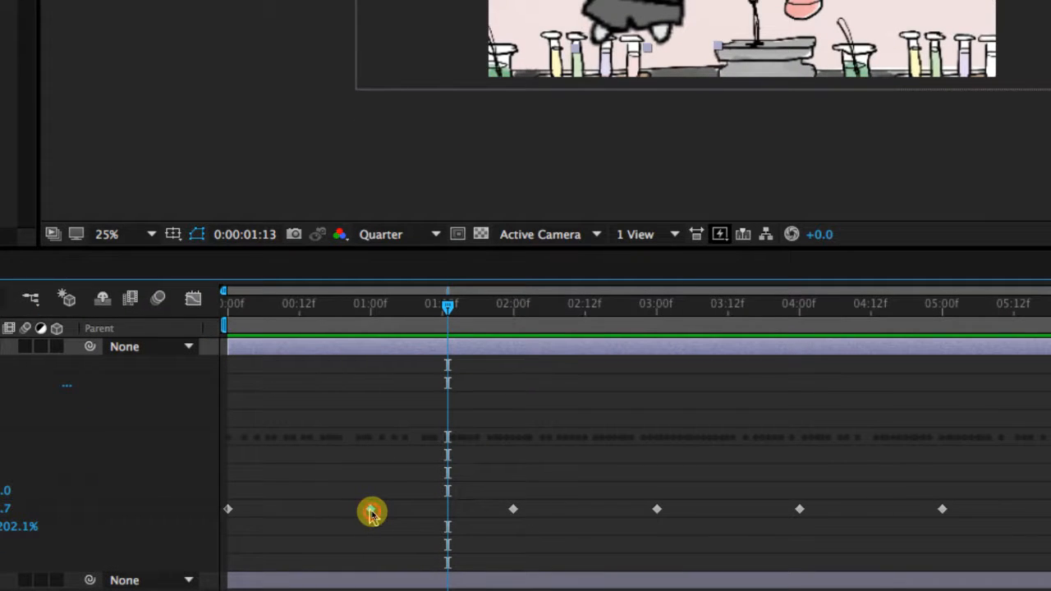
Step: Move the 1-second Position keyframe to about frame 7, and shift and tighten the 2- to 5-second keyframes to span about 0:13 to 3:08
drag(371, 513, 271, 519)
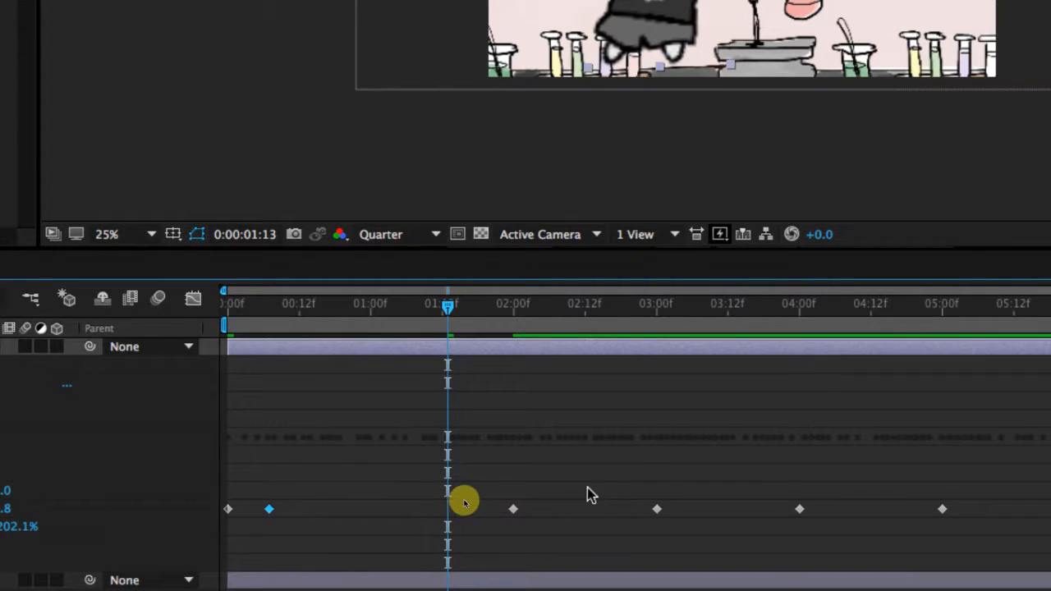
drag(493, 481, 977, 540)
drag(509, 518, 328, 517)
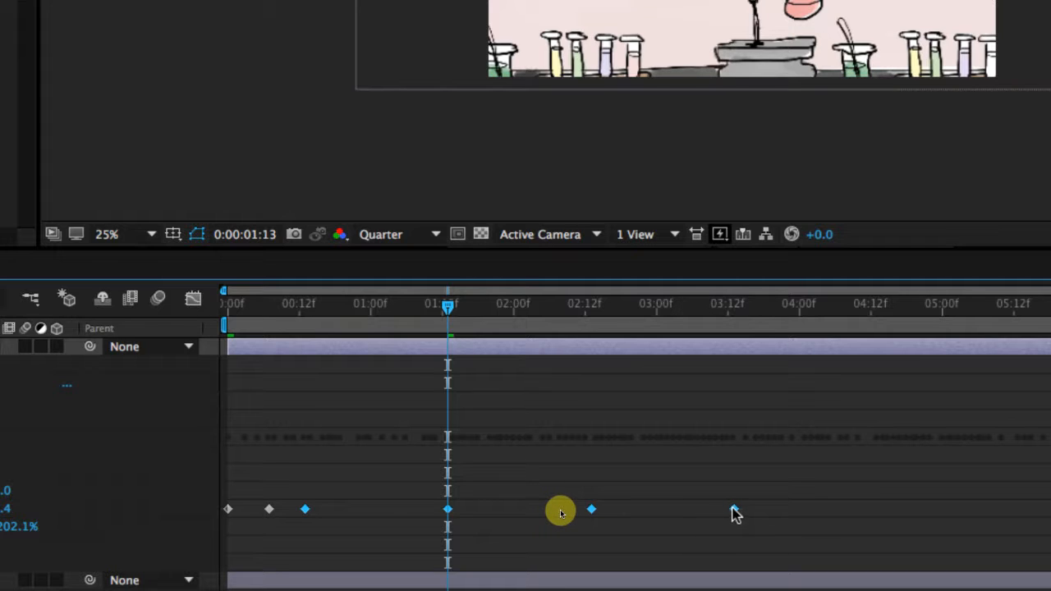
drag(736, 513, 706, 515)
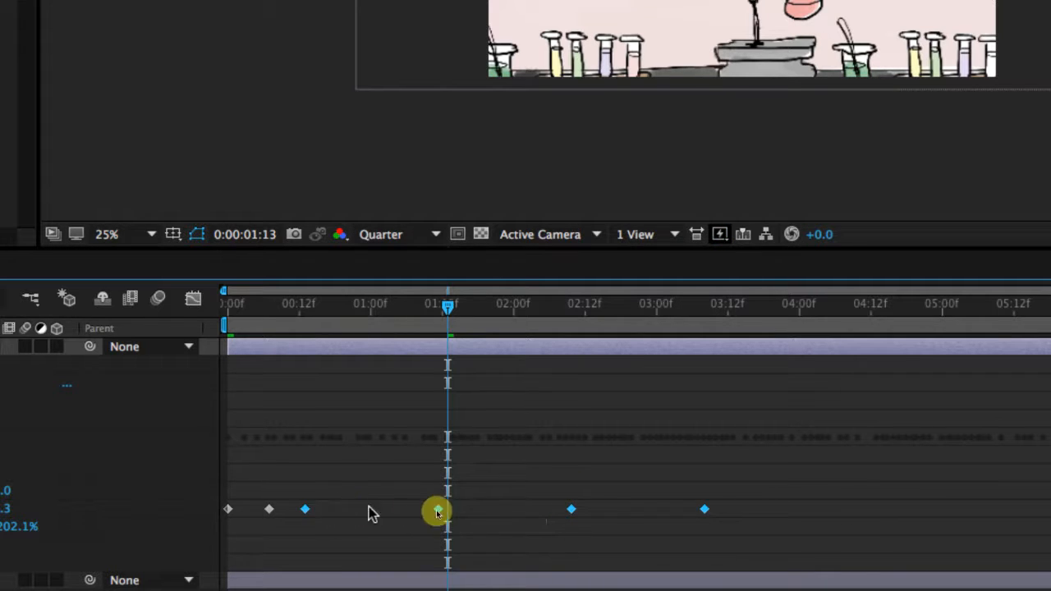
click(344, 498)
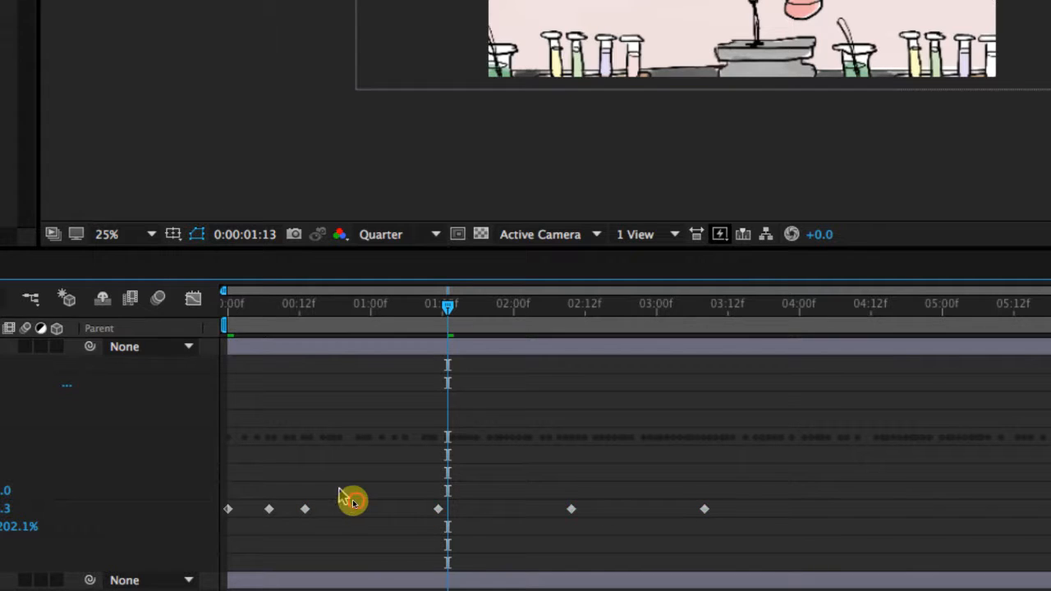
drag(297, 493, 731, 535)
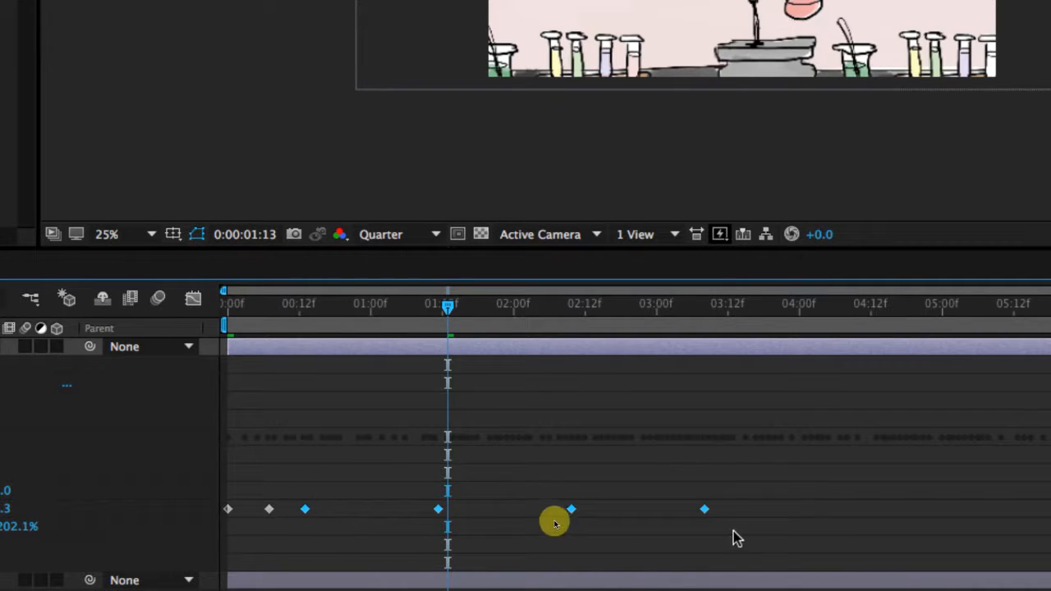
drag(438, 498, 347, 509)
drag(571, 510, 408, 510)
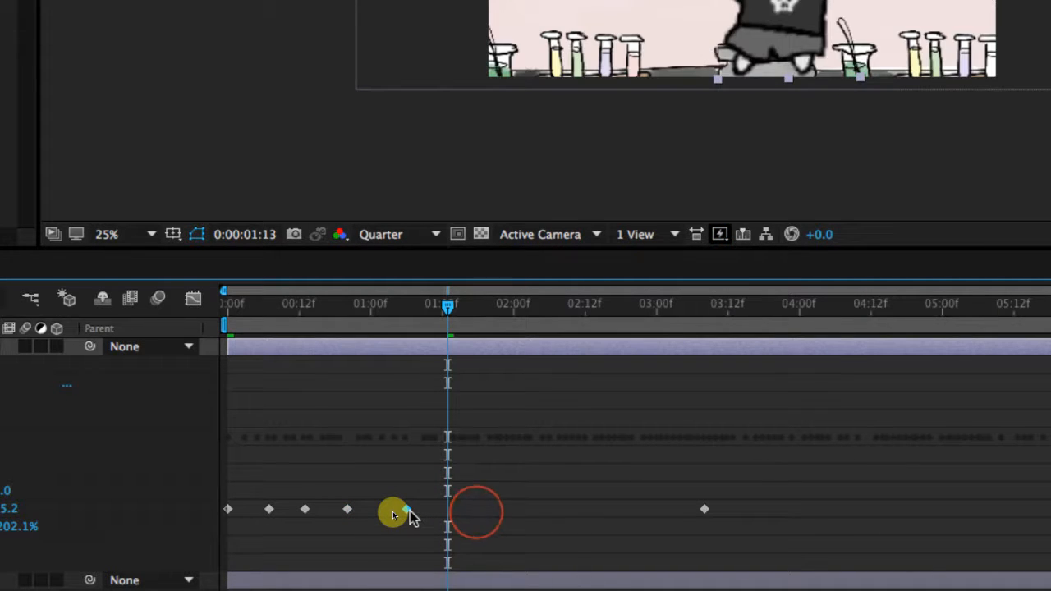
key(super+z)
key(super+z)
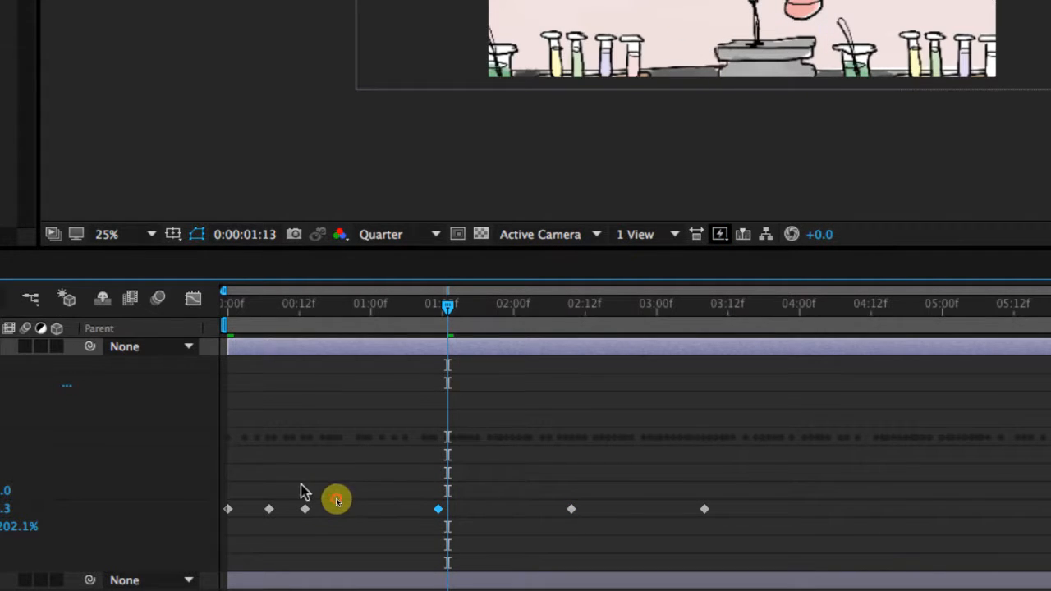
Step: Compress the four Position keyframes starting at frame 13 proportionally to end at about 1:05, and play back the faster hops from the start
drag(301, 486, 704, 514)
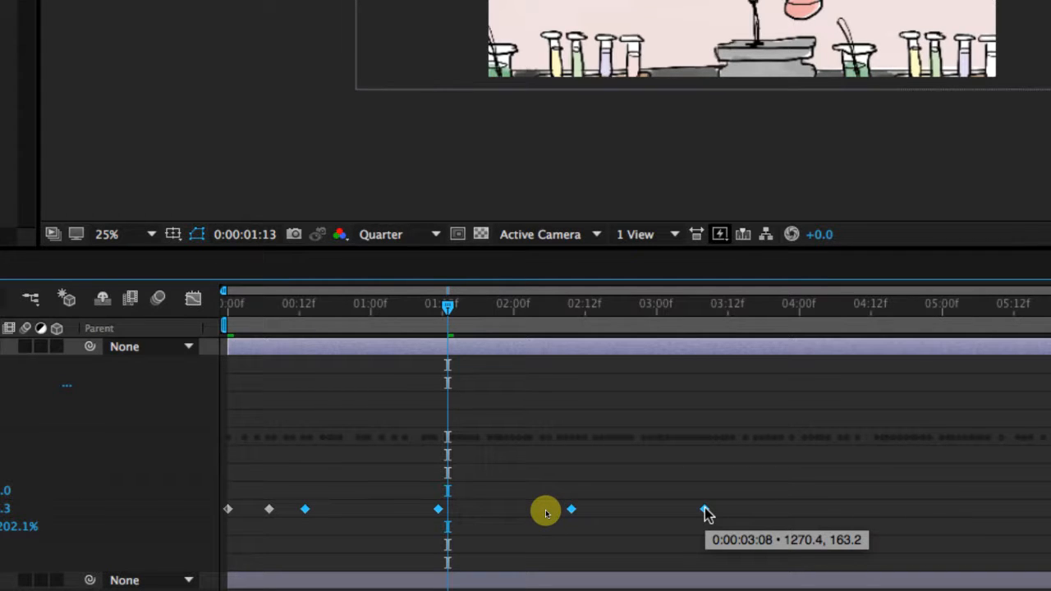
drag(704, 508, 401, 513)
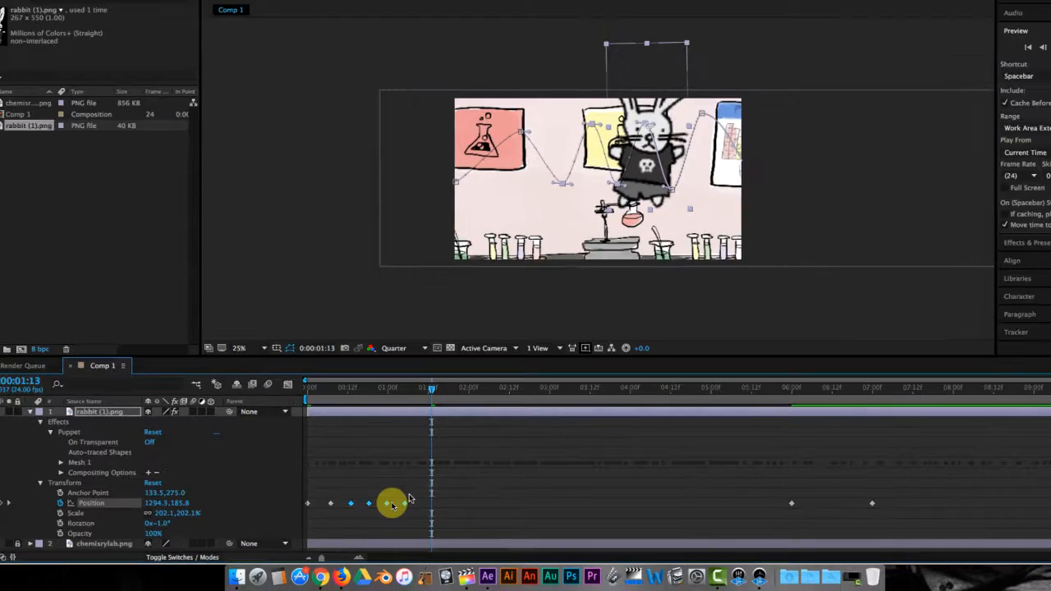
drag(430, 393, 244, 390)
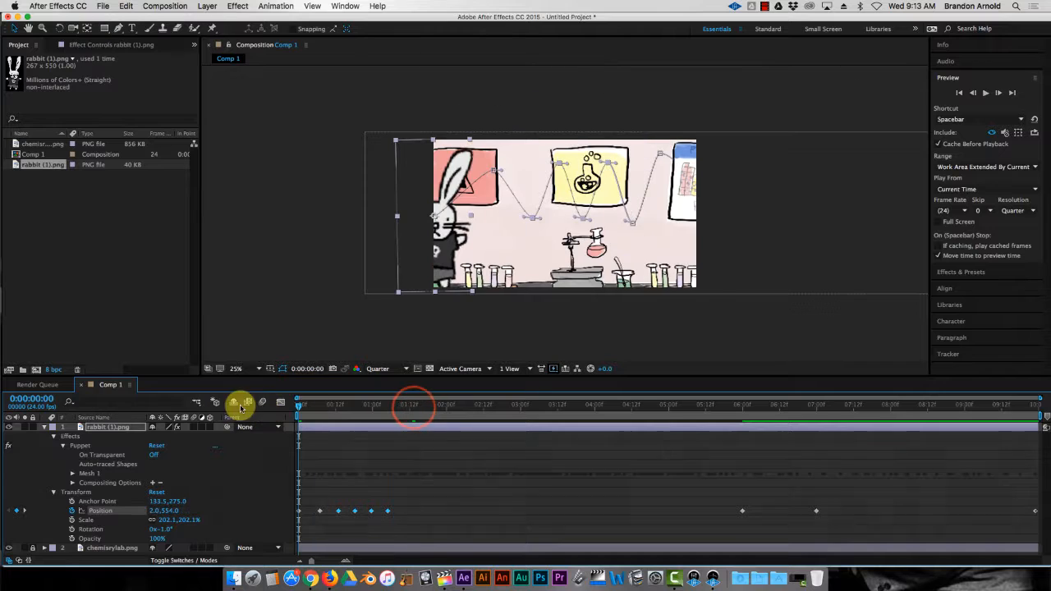
click(986, 93)
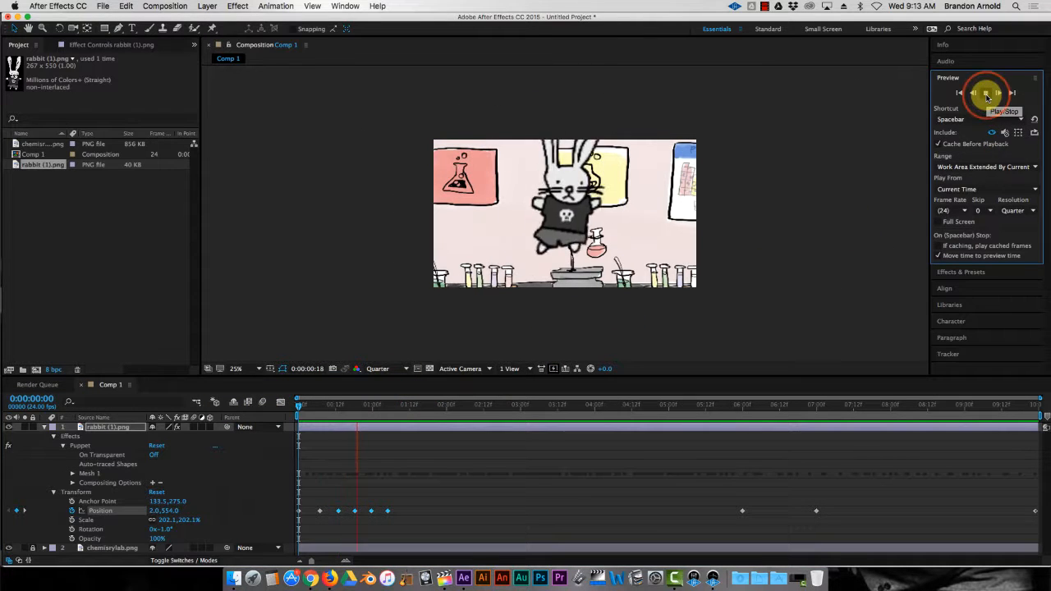
click(985, 92)
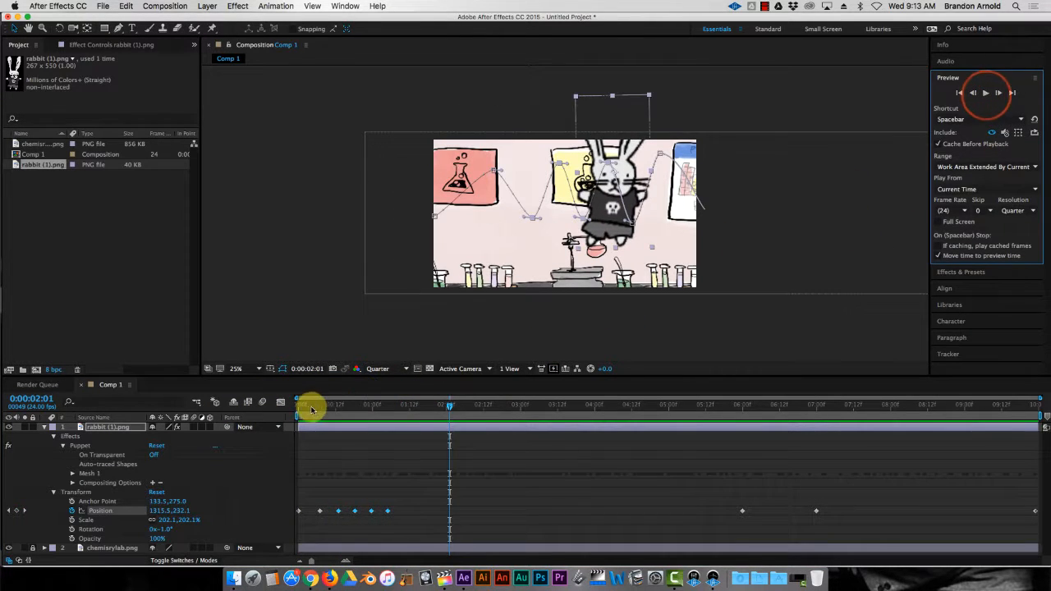
drag(311, 409, 291, 408)
key(space)
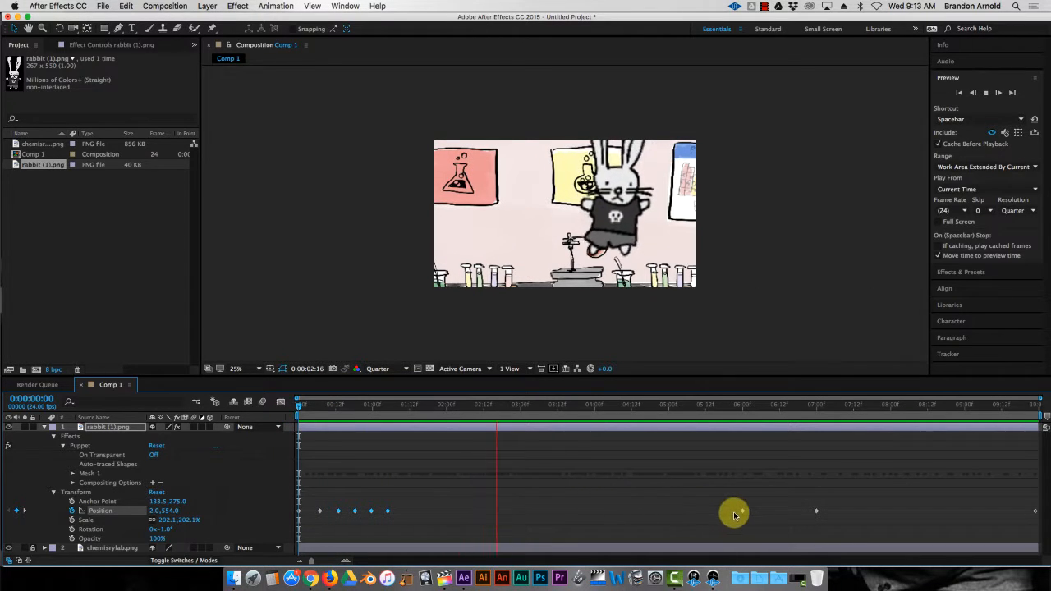
key(space)
Step: Move the last three Position keyframes earlier, to about 1:15, 2:00 and 2:08
drag(743, 513, 421, 511)
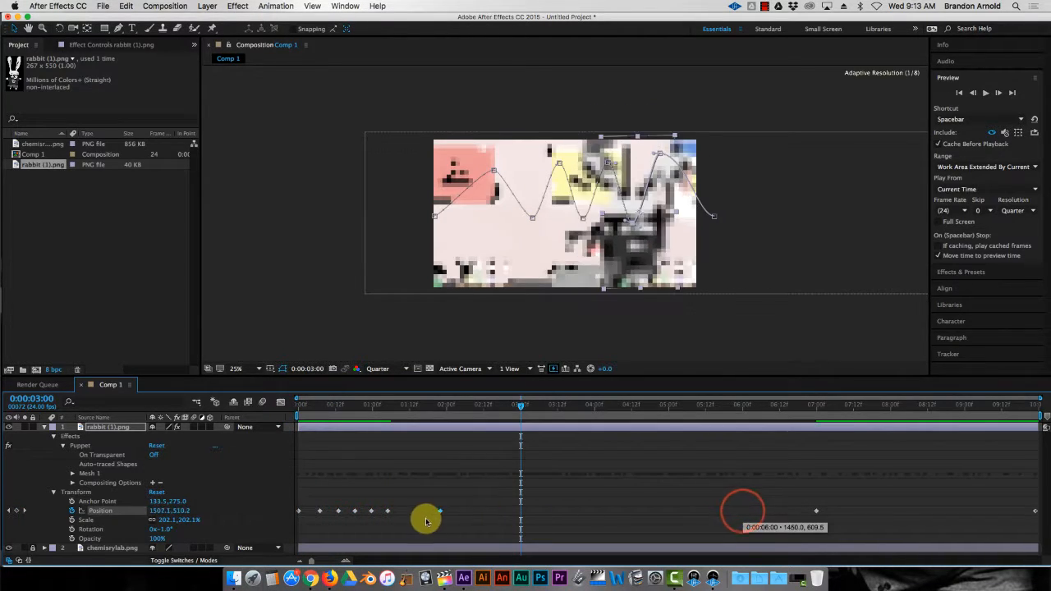
drag(817, 513, 446, 507)
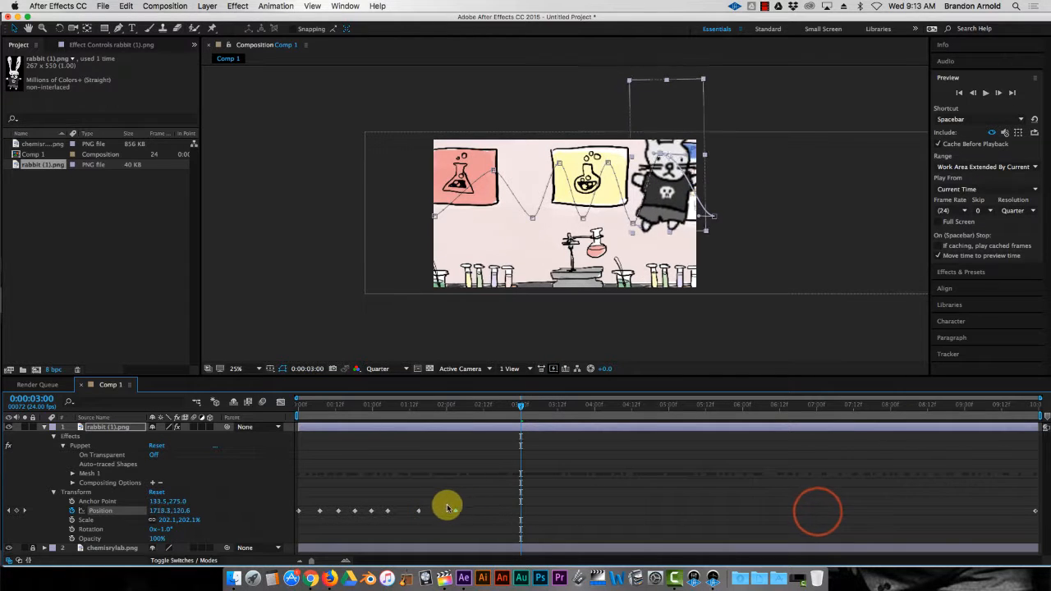
drag(1036, 513, 472, 511)
Step: Play back the shortened hopping animation from the start of the timeline
drag(520, 406, 263, 408)
key(space)
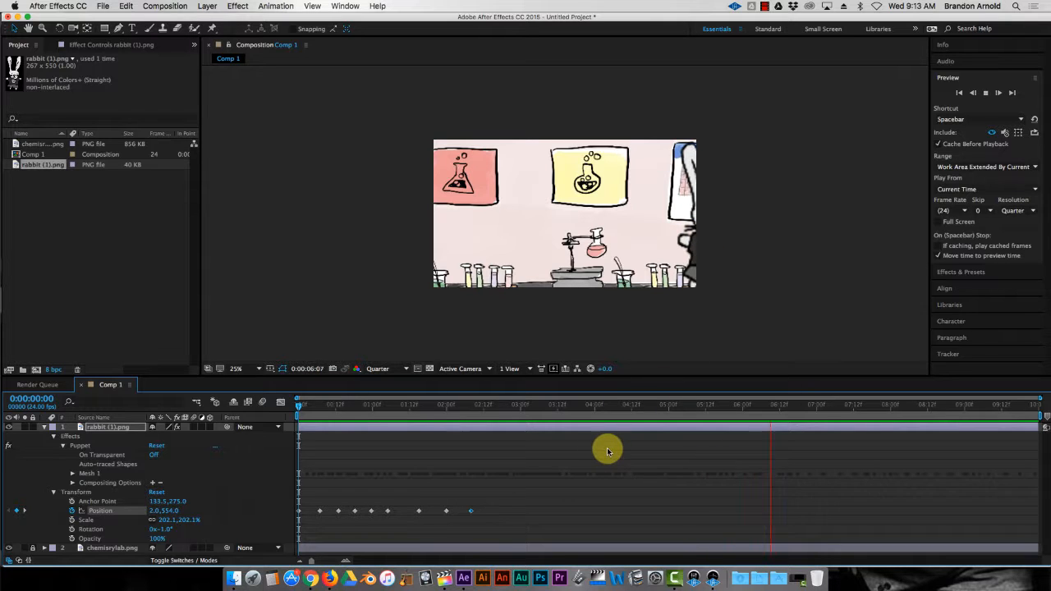
key(space)
click(300, 408)
key(space)
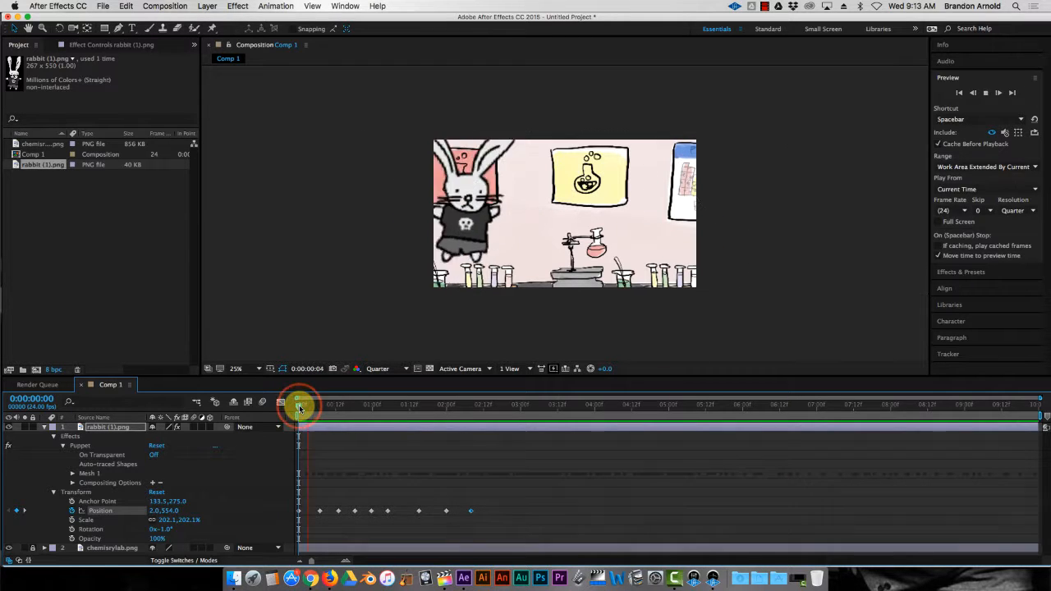
Step: Stretch the Position keyframes proportionally until the last one sits near the 10-second end, and play back the slower hops
drag(518, 498, 356, 528)
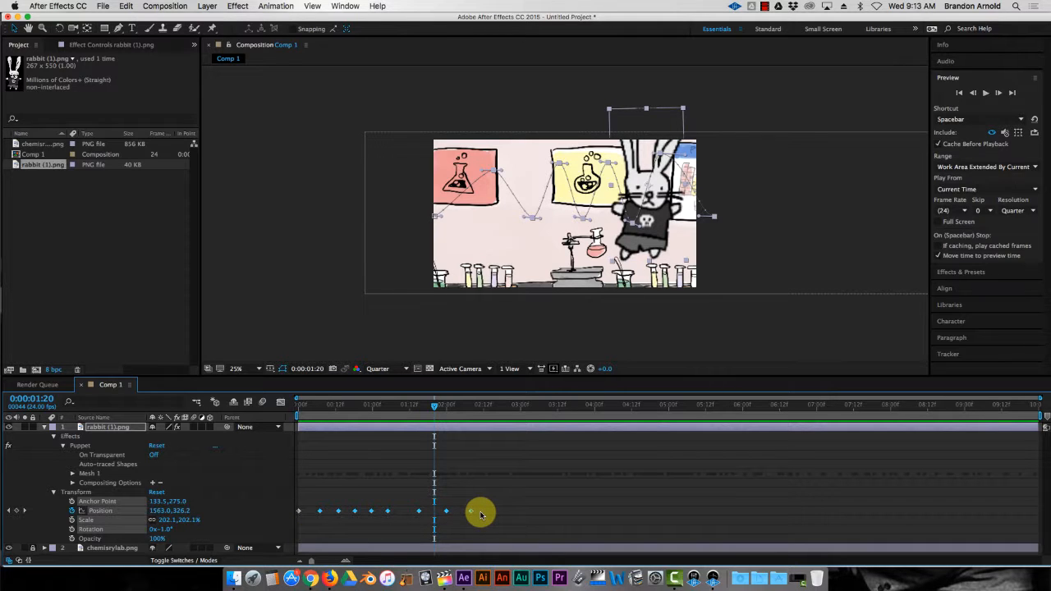
drag(474, 513, 1033, 514)
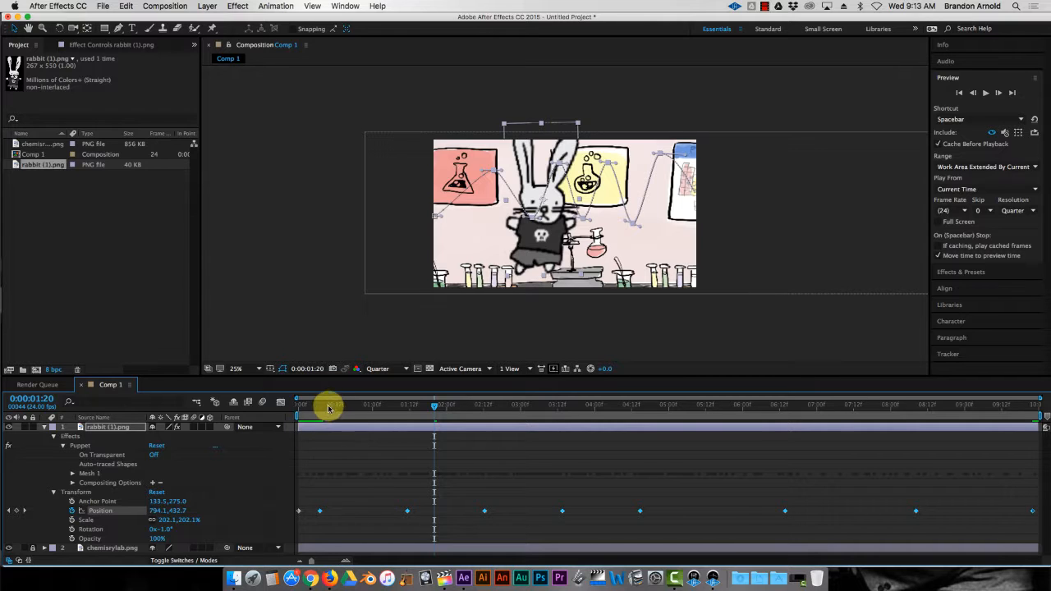
click(326, 405)
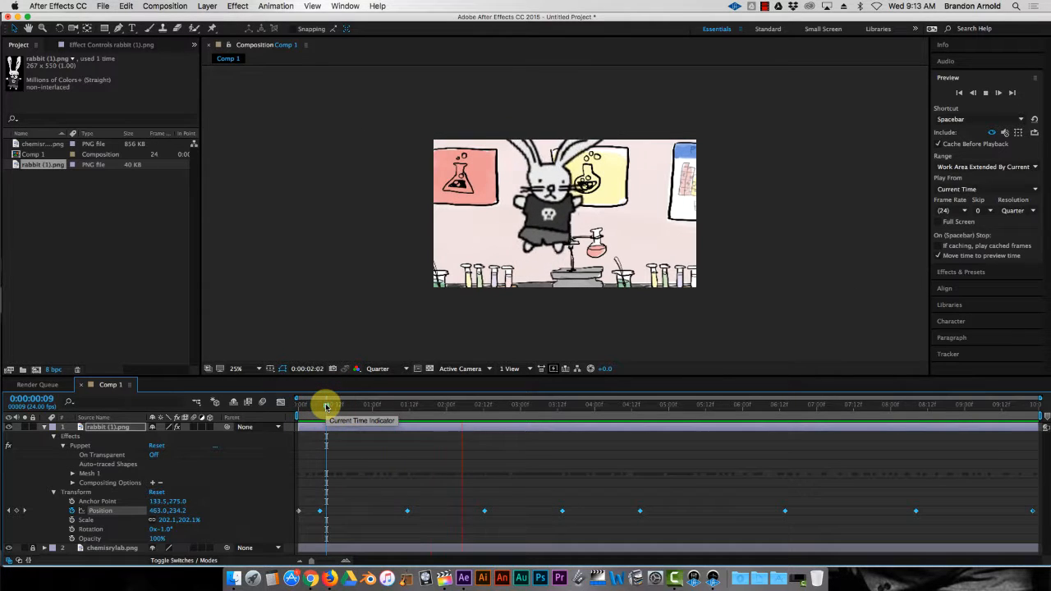
key(space)
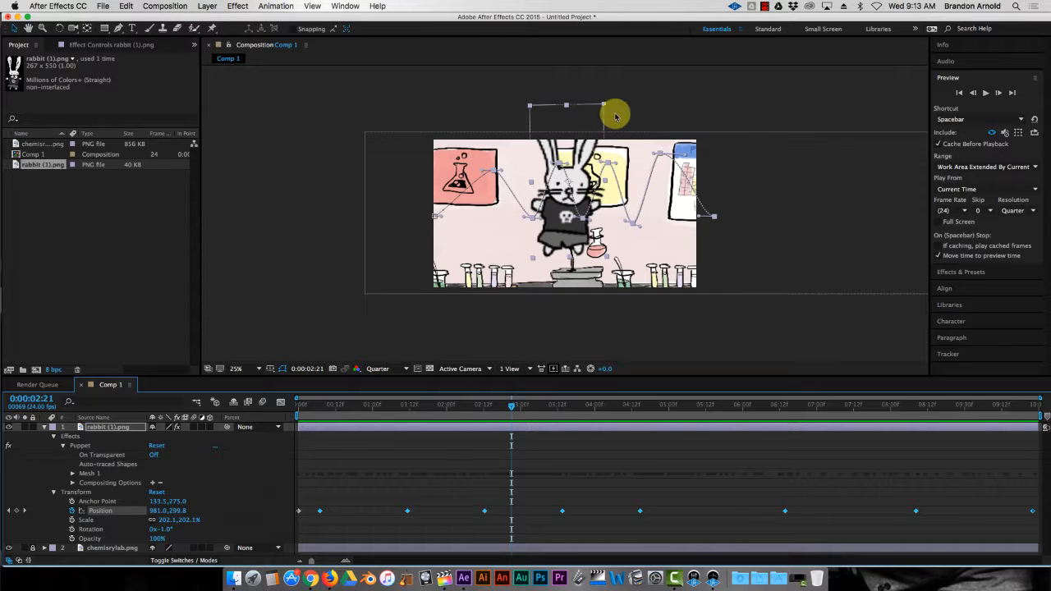
click(768, 7)
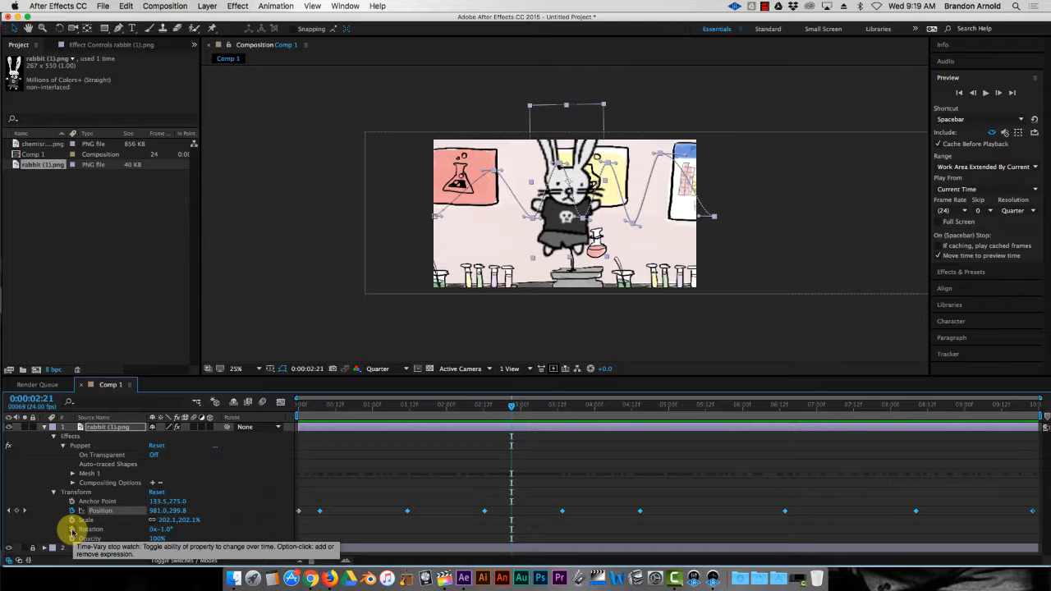
Step: Add the expression wiggle (5,20) to the rabbit layer's Rotation property
alt+click(72, 531)
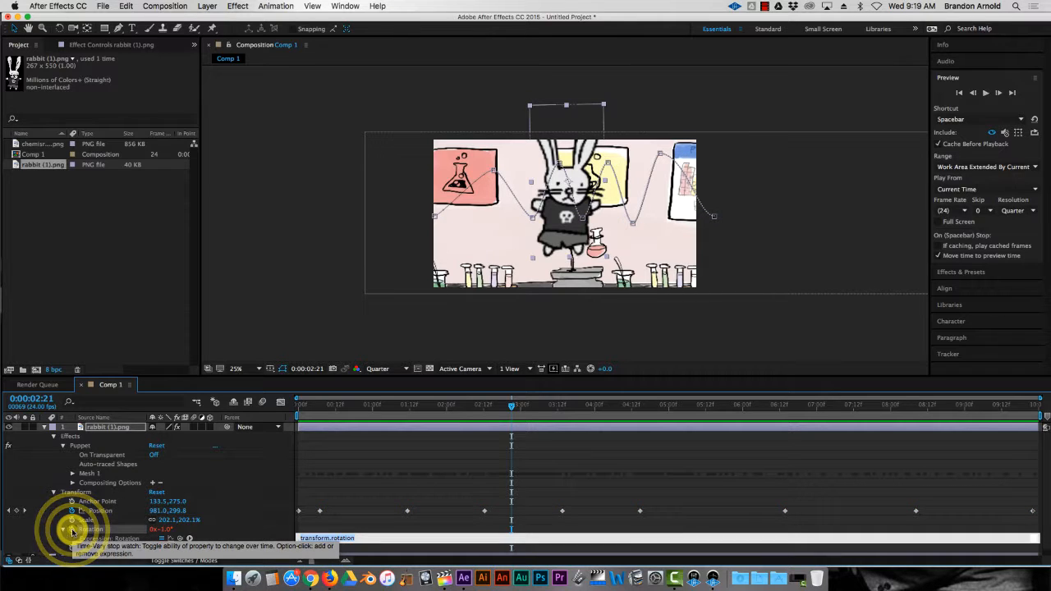
scroll(71, 530, down, 1)
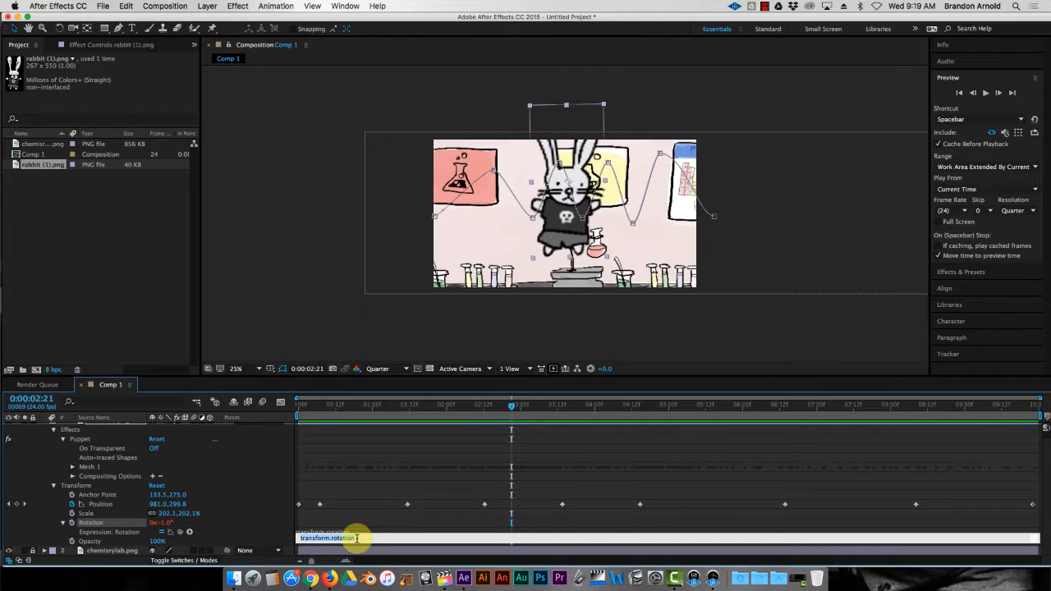
drag(357, 537, 292, 538)
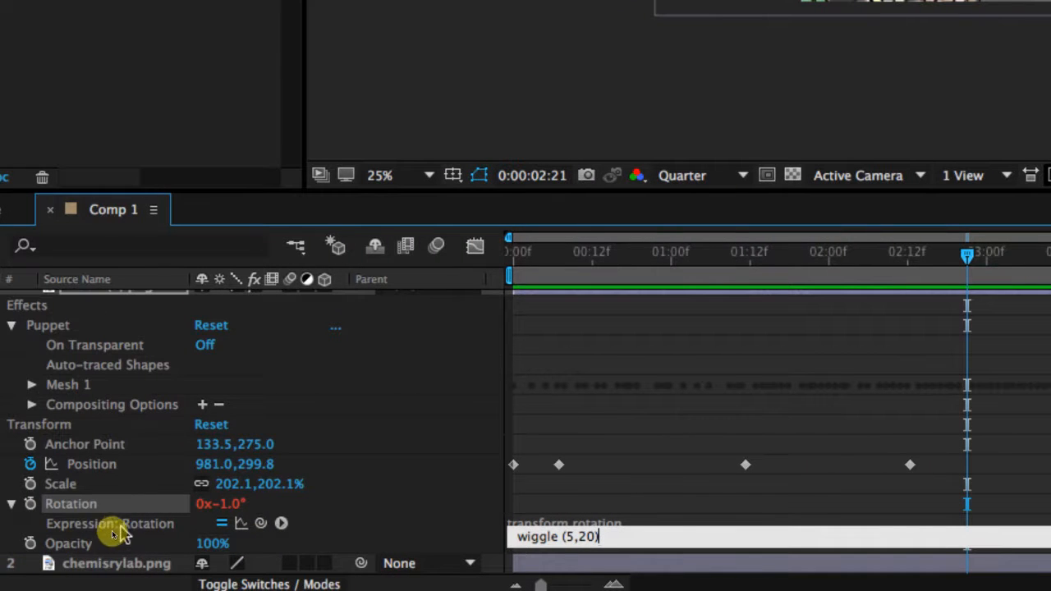
click(572, 537)
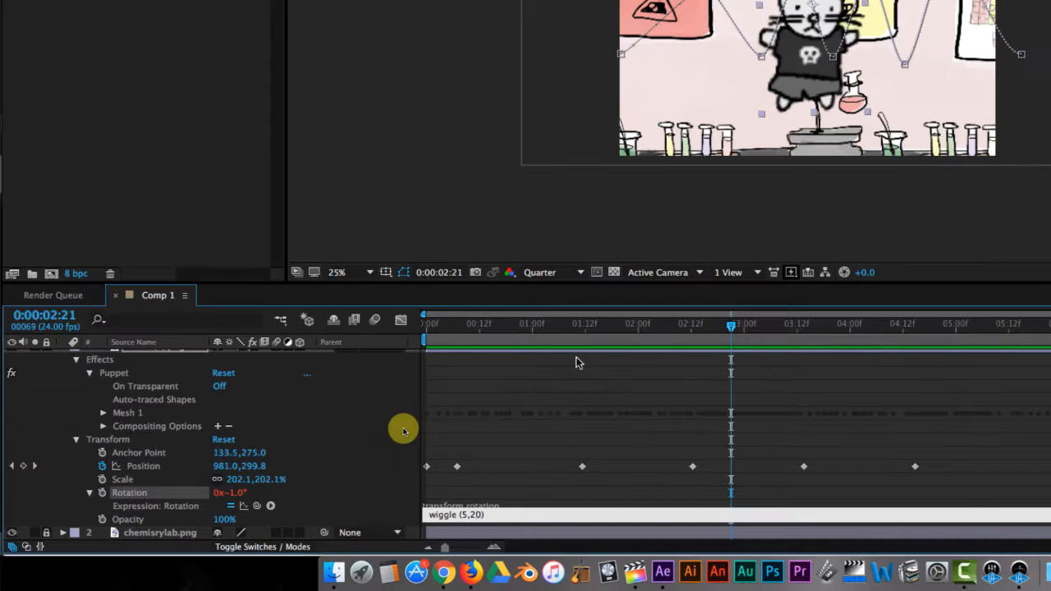
click(683, 330)
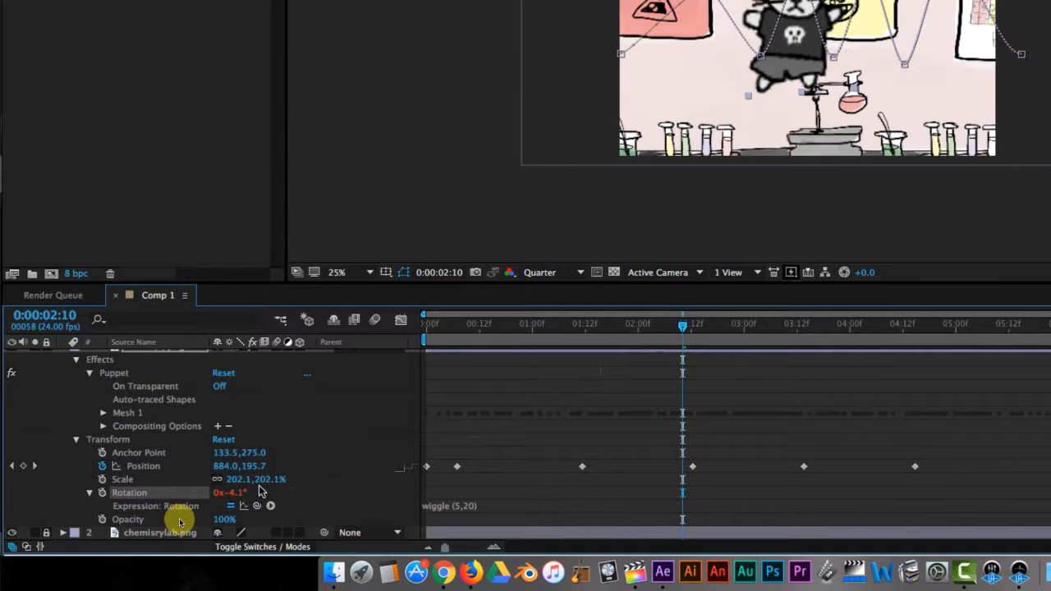
Step: Check the wiggling rotation at several times and play back the rabbit's animation from the start
click(608, 331)
click(496, 329)
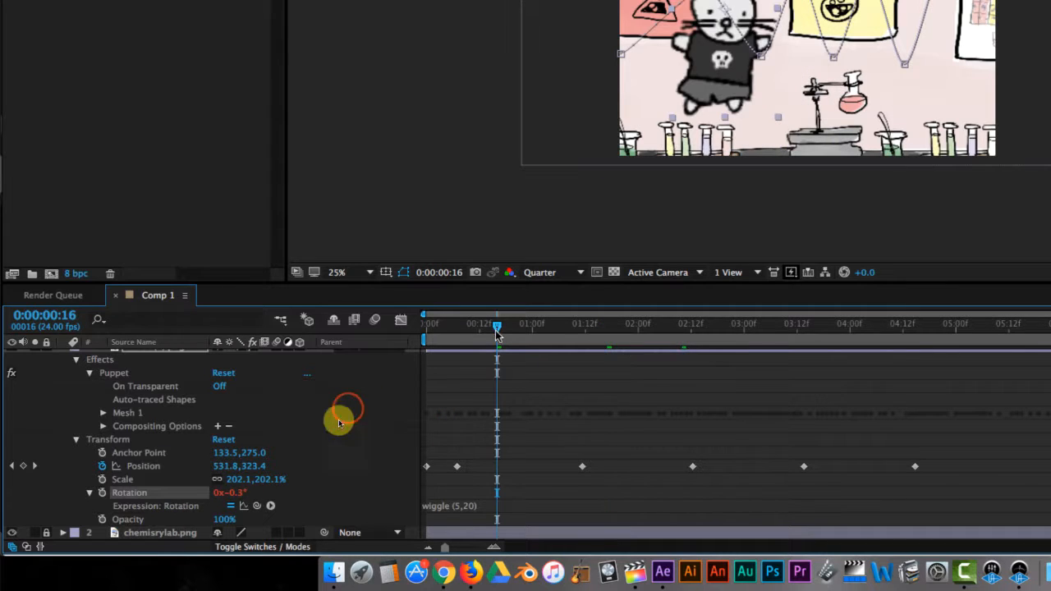
click(920, 328)
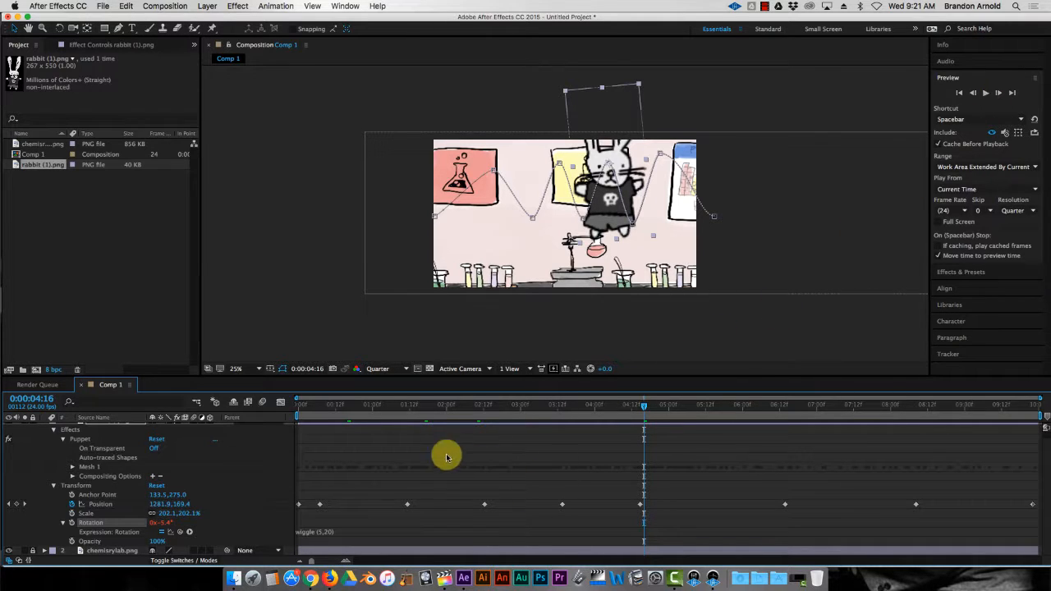
click(302, 404)
click(984, 93)
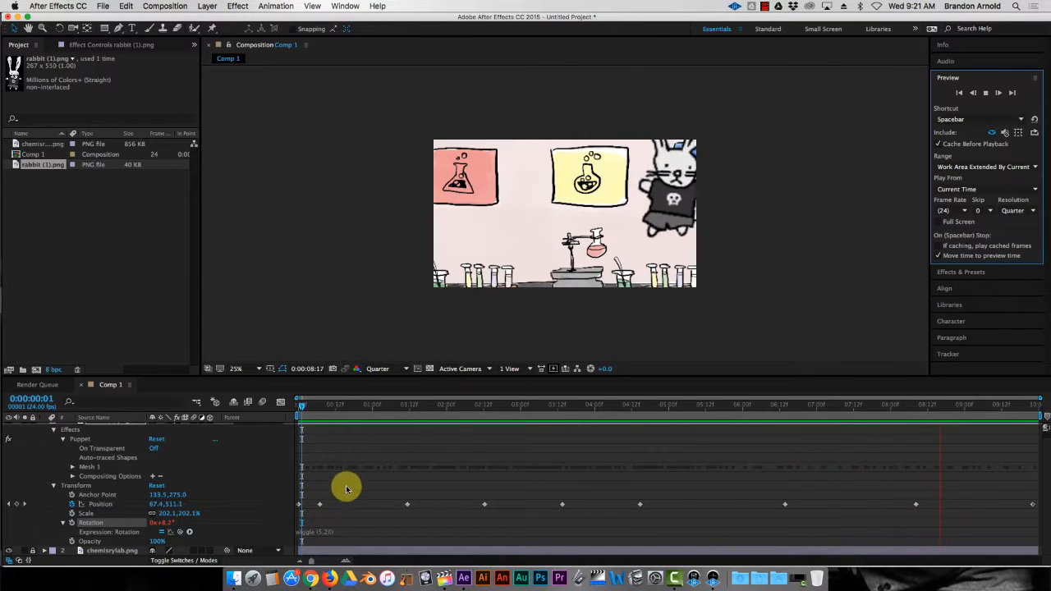
click(985, 92)
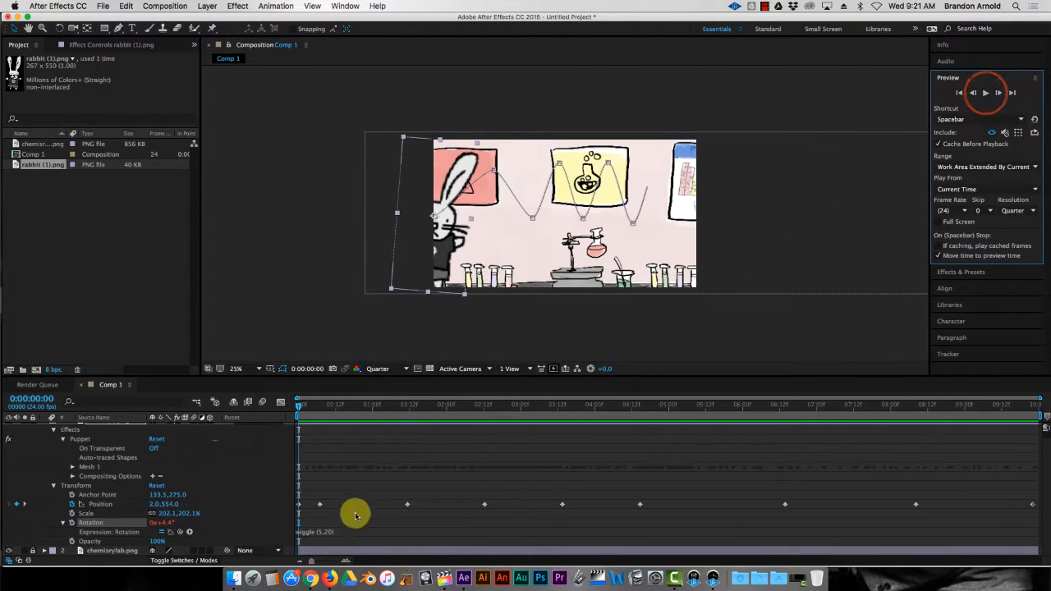
Step: Try the expression wiggle (30,50) on the rabbit layer's Rotation and play back the animation
click(321, 532)
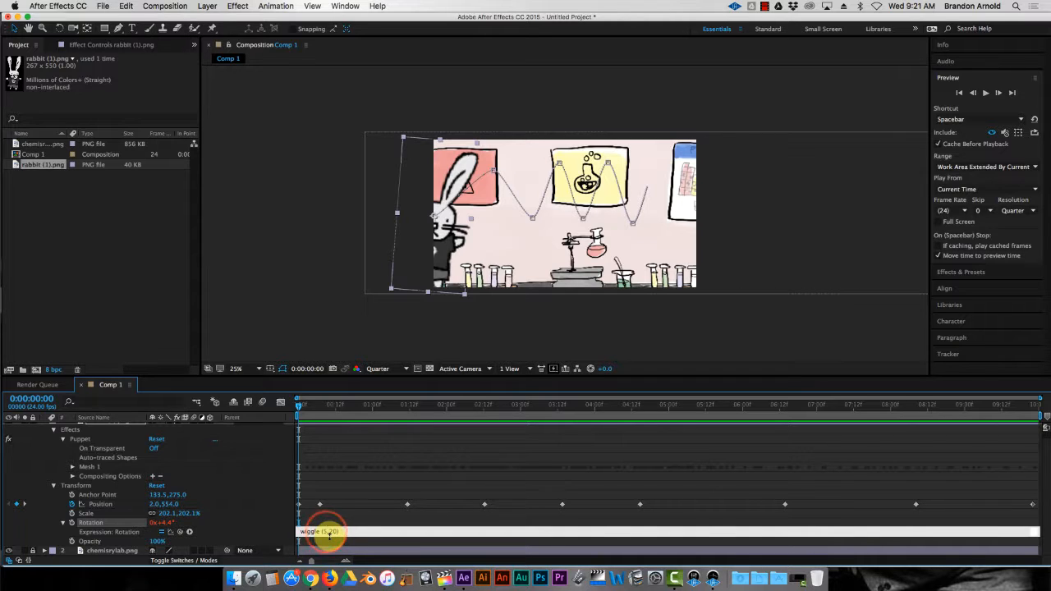
key(BackSpace)
text(30)
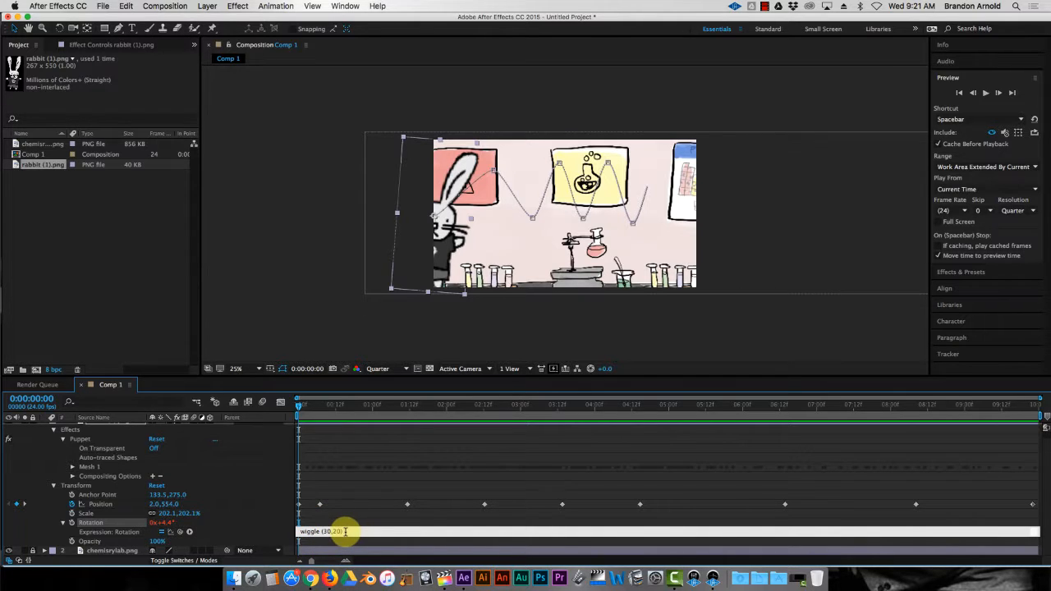
key(BackSpace)
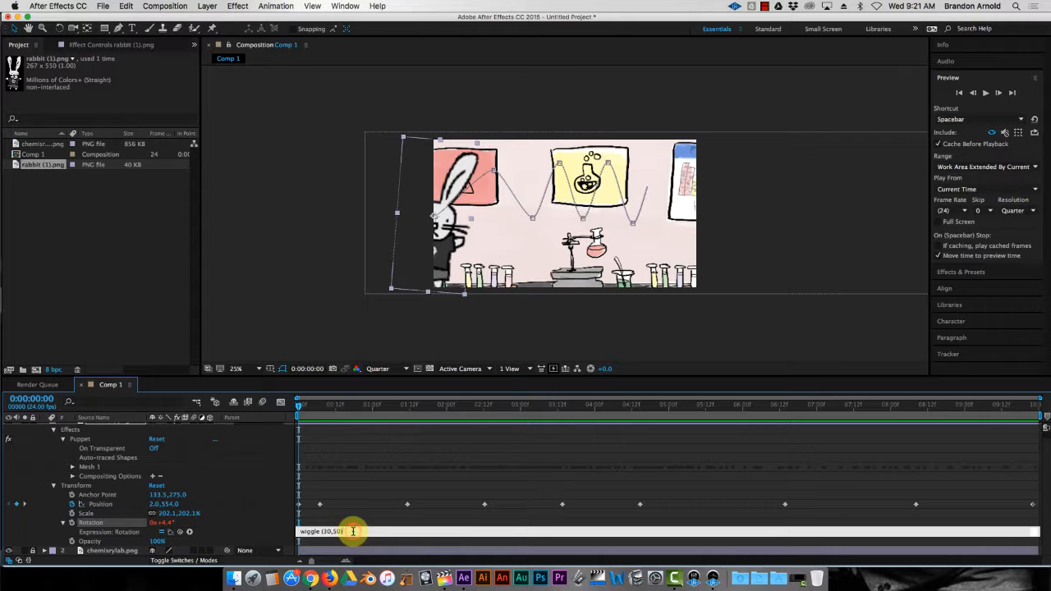
click(437, 482)
click(985, 92)
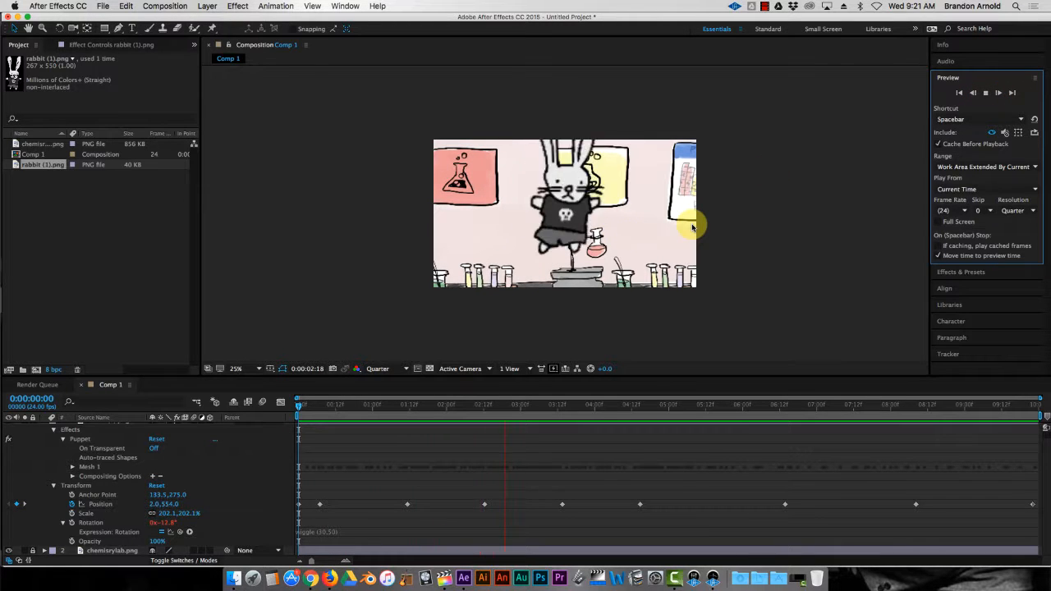
click(984, 95)
Step: Set the rabbit layer's Rotation expression to wiggle (5,15)
click(325, 531)
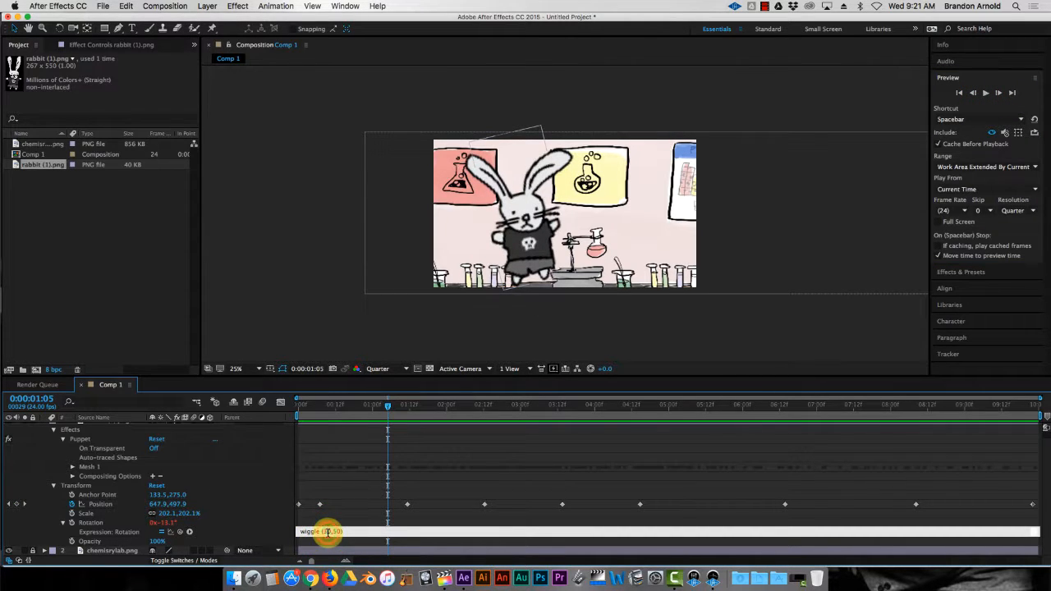
double_click(327, 532)
text(5,)
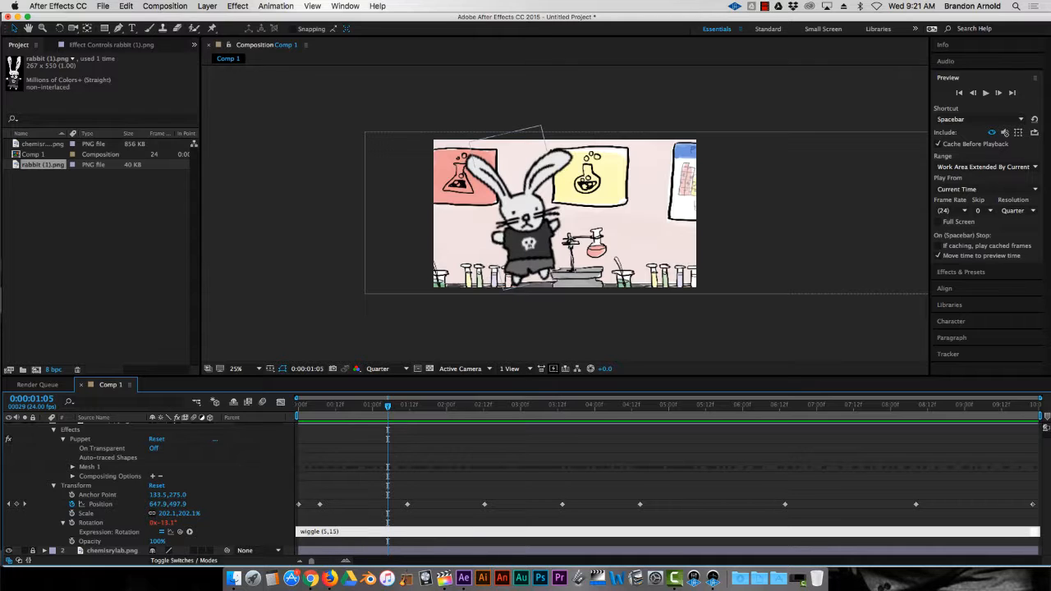
text(15)
click(362, 525)
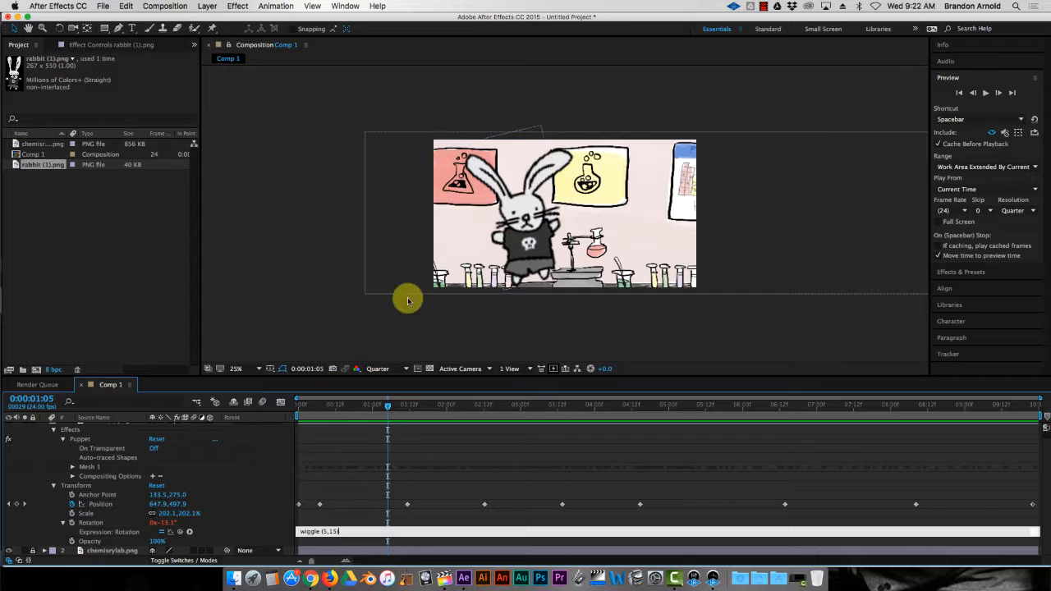
Step: Add the expression wiggle (2,50) to the rabbit layer's Opacity property and play back the animation
alt+click(73, 540)
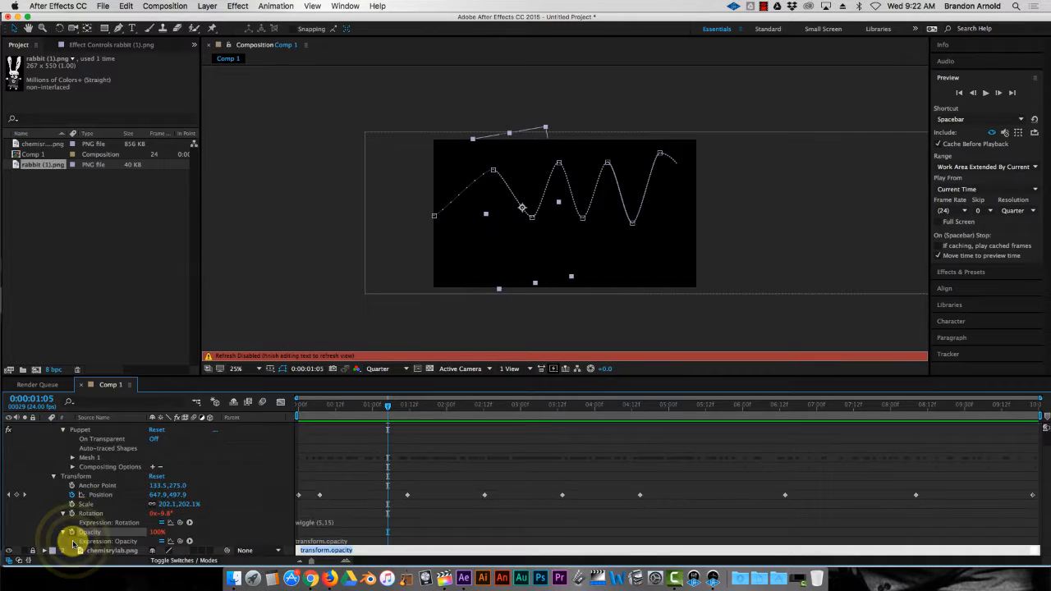
text(wiggle (2,)
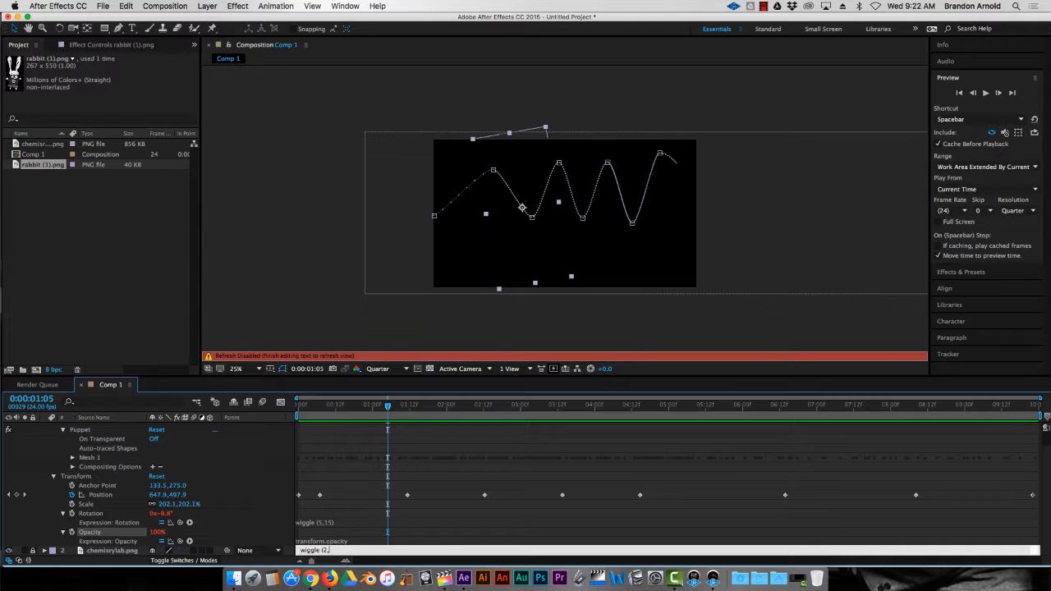
text(50))
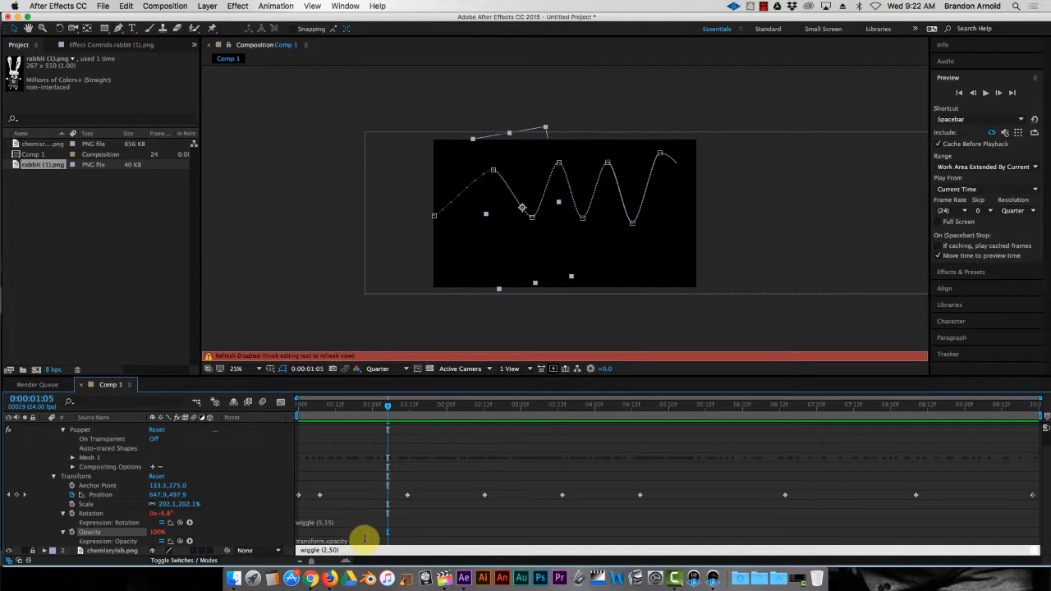
click(349, 541)
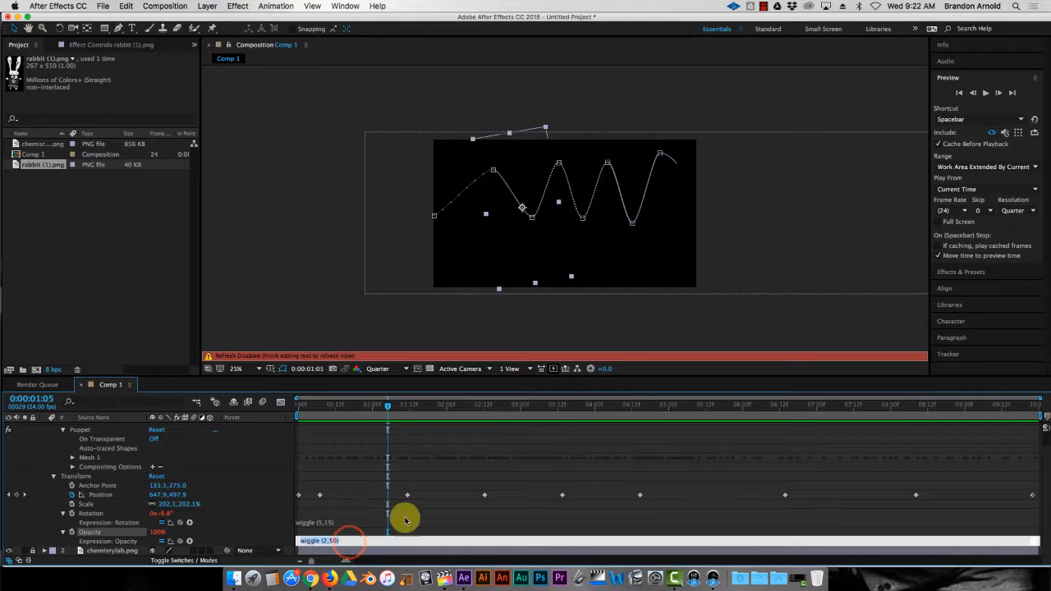
click(423, 246)
click(984, 92)
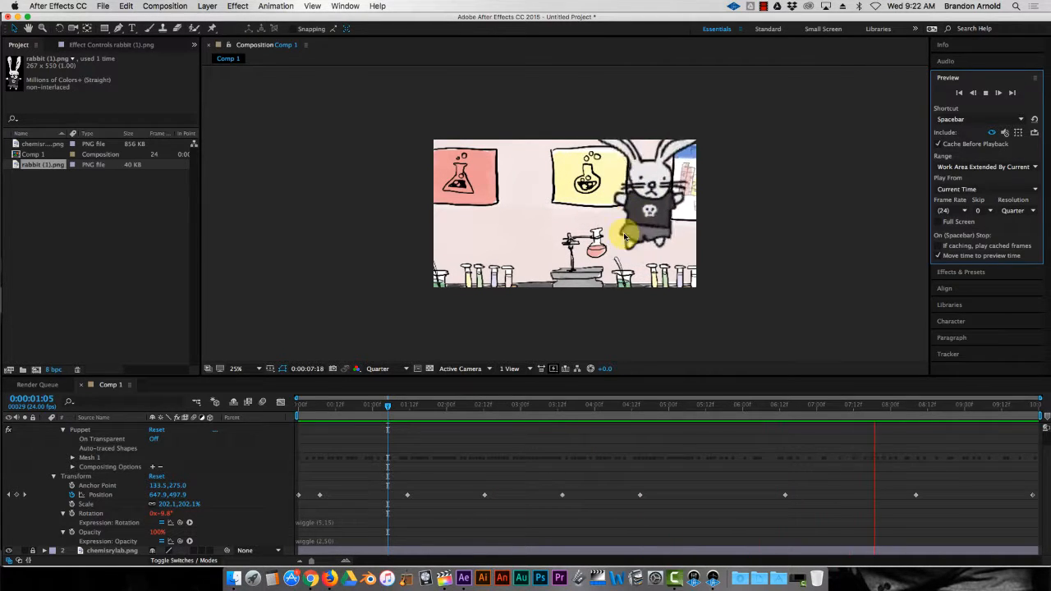
click(986, 92)
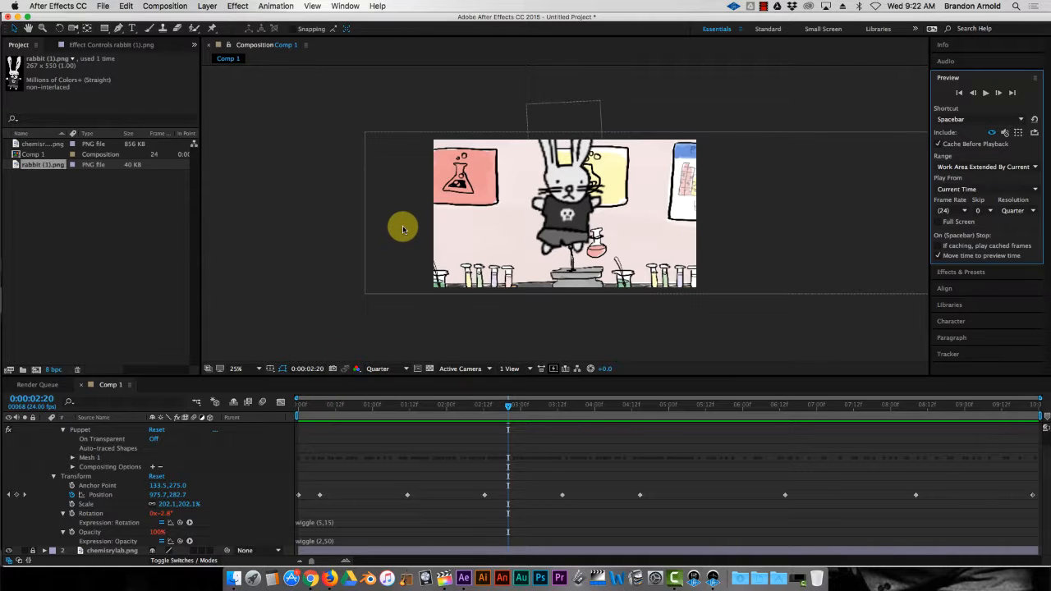
click(763, 6)
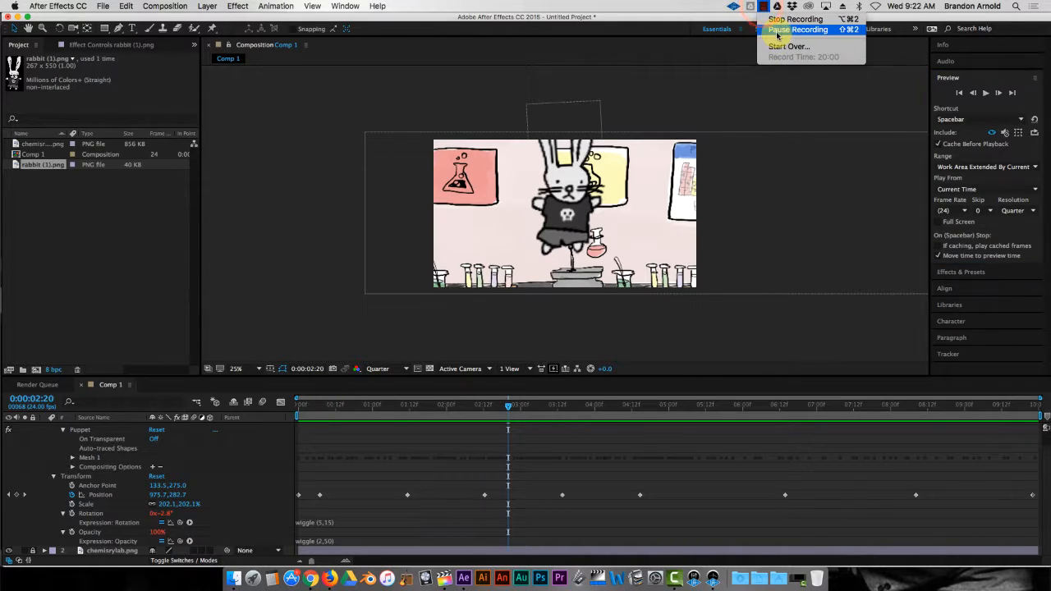
click(776, 30)
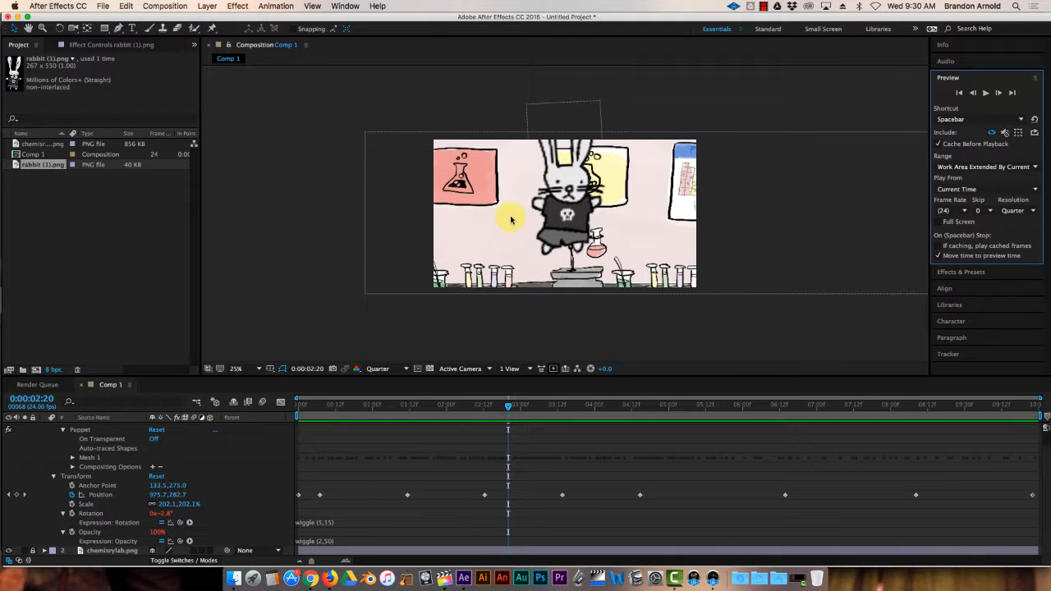
Step: Move the current time to 0:00:00:16 and add Comp 1 to the Render Queue for export
drag(509, 405, 347, 410)
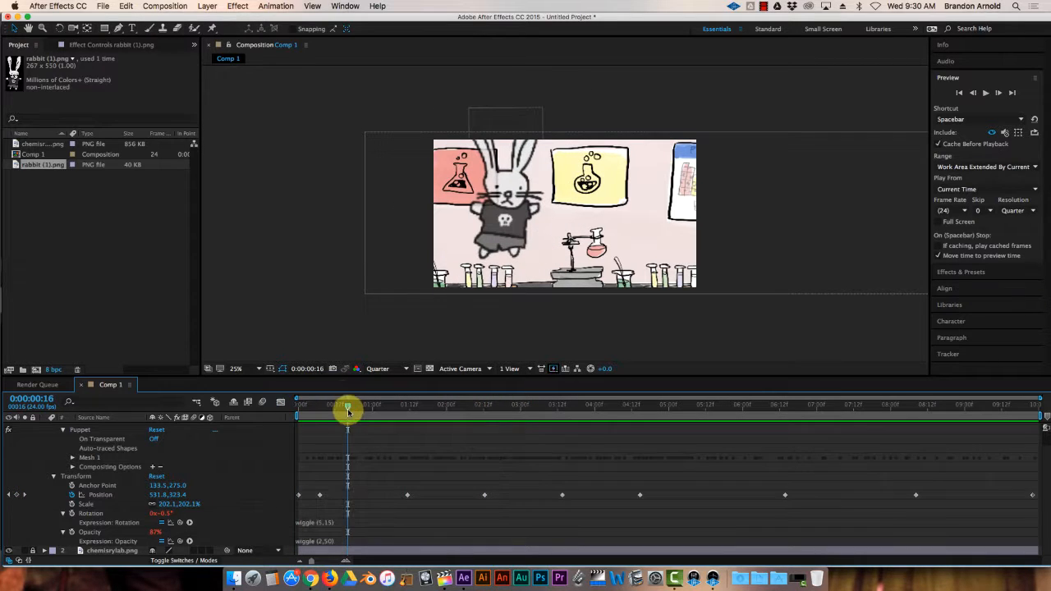
click(102, 6)
mouse_move(115, 167)
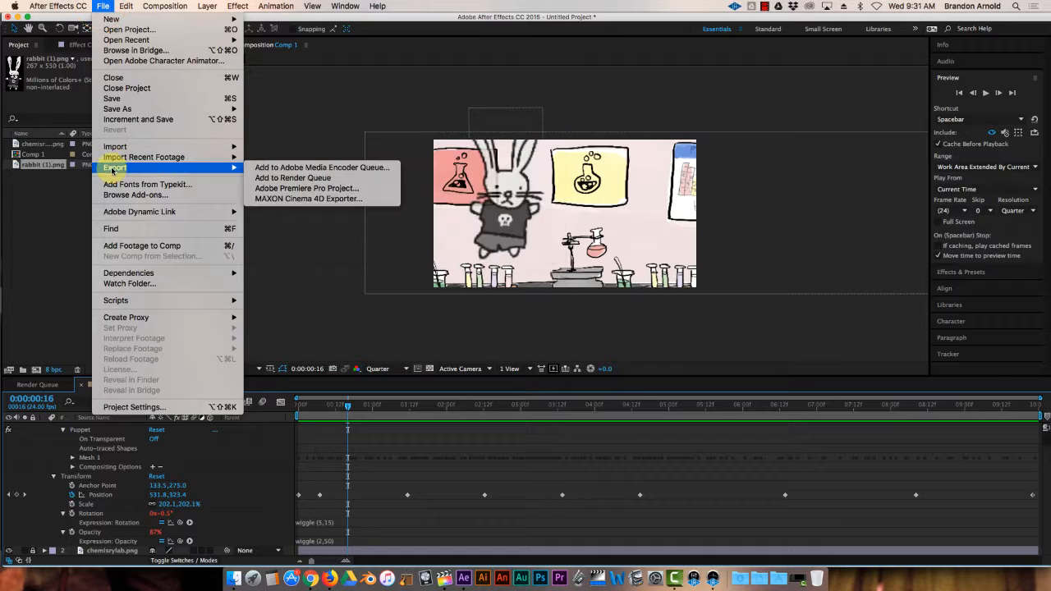
click(308, 182)
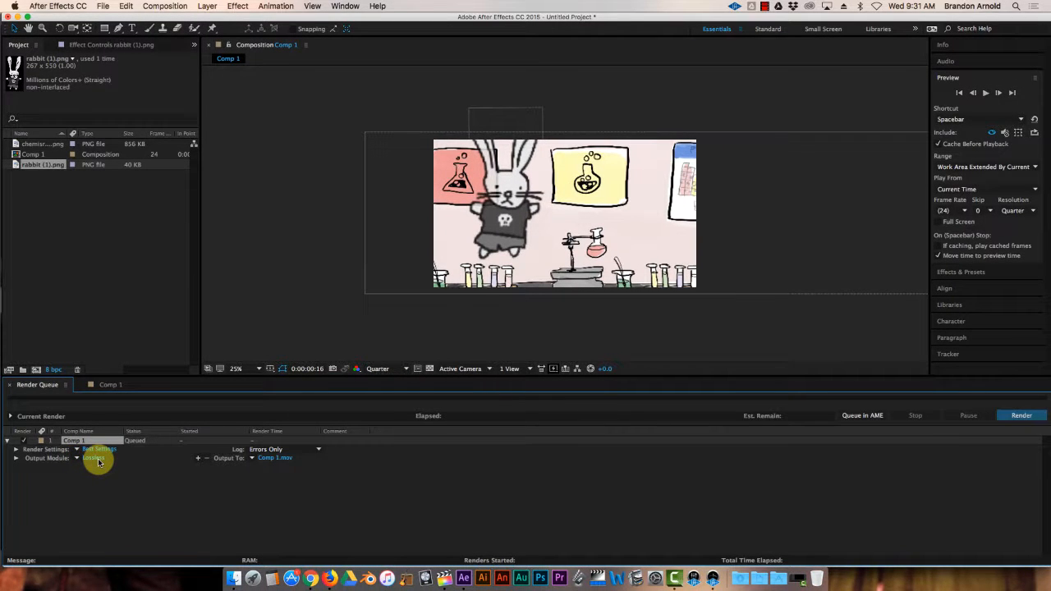
Step: Set the output module's QuickTime video codec to H.264 and accept the output settings
click(97, 459)
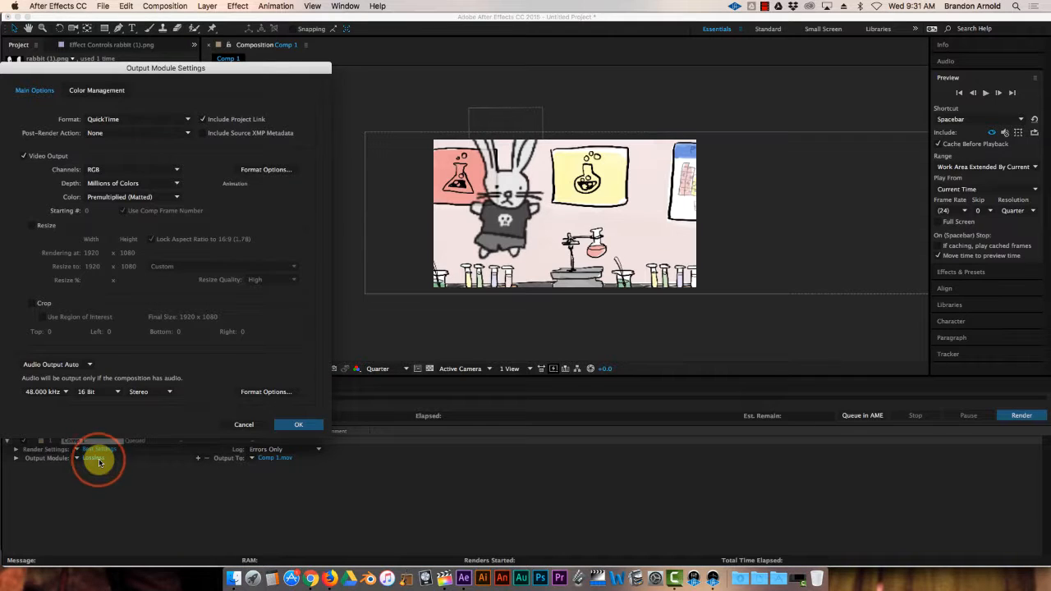
click(253, 173)
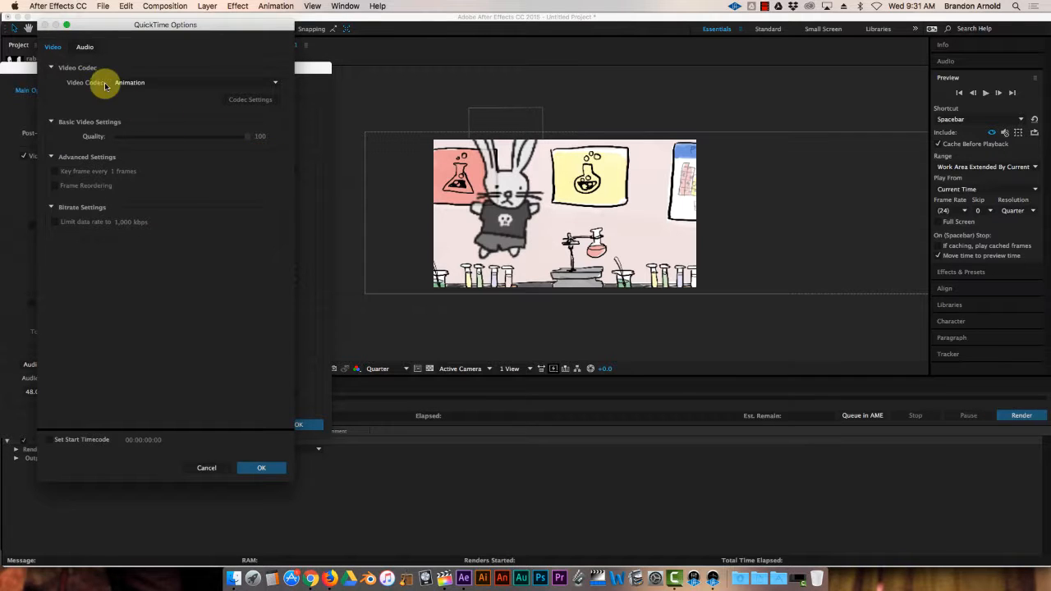
click(140, 82)
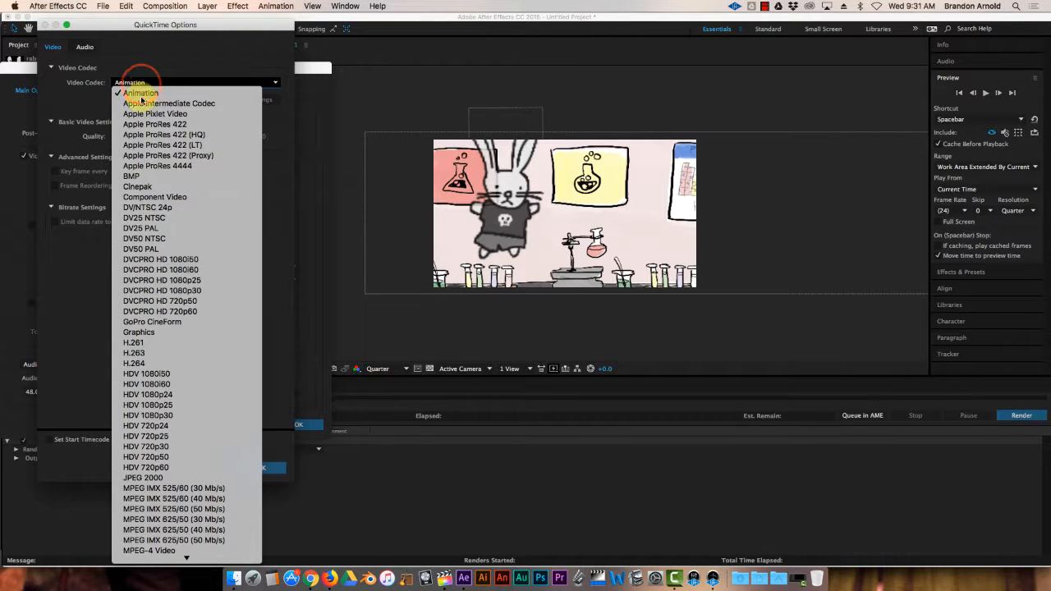
click(135, 364)
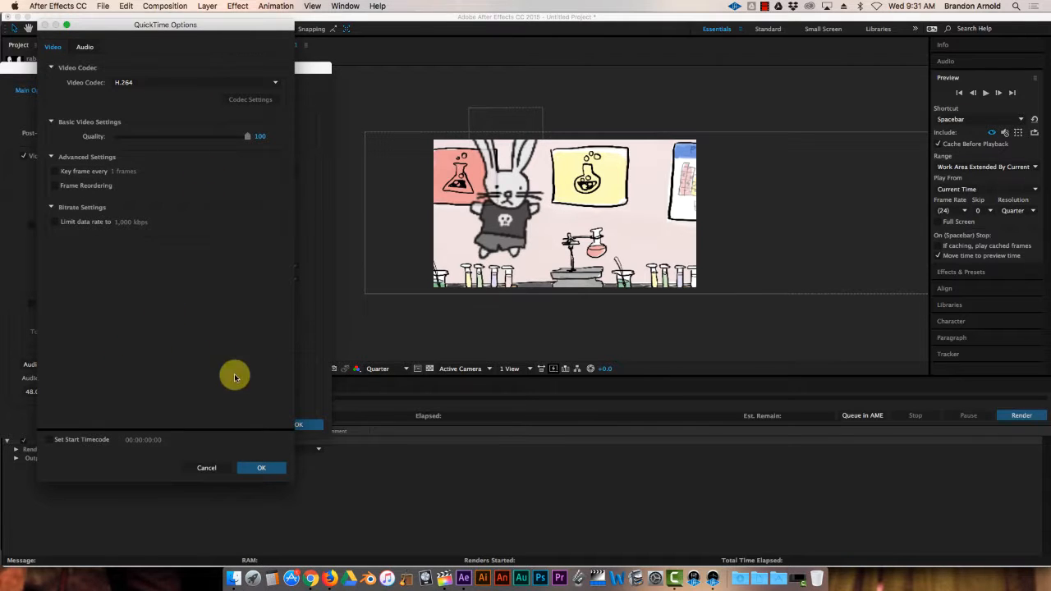
click(257, 466)
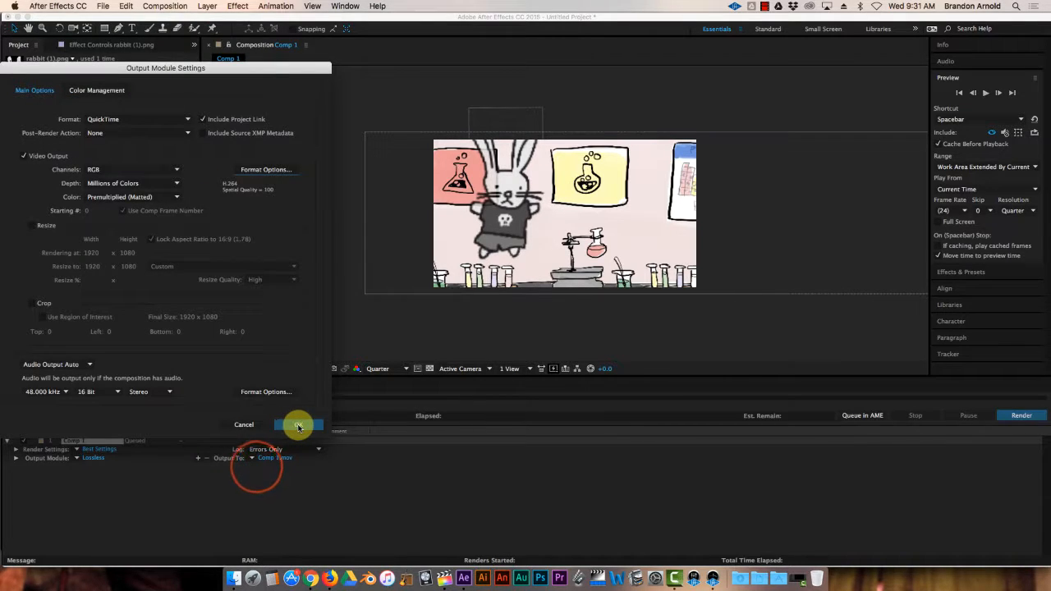
click(297, 426)
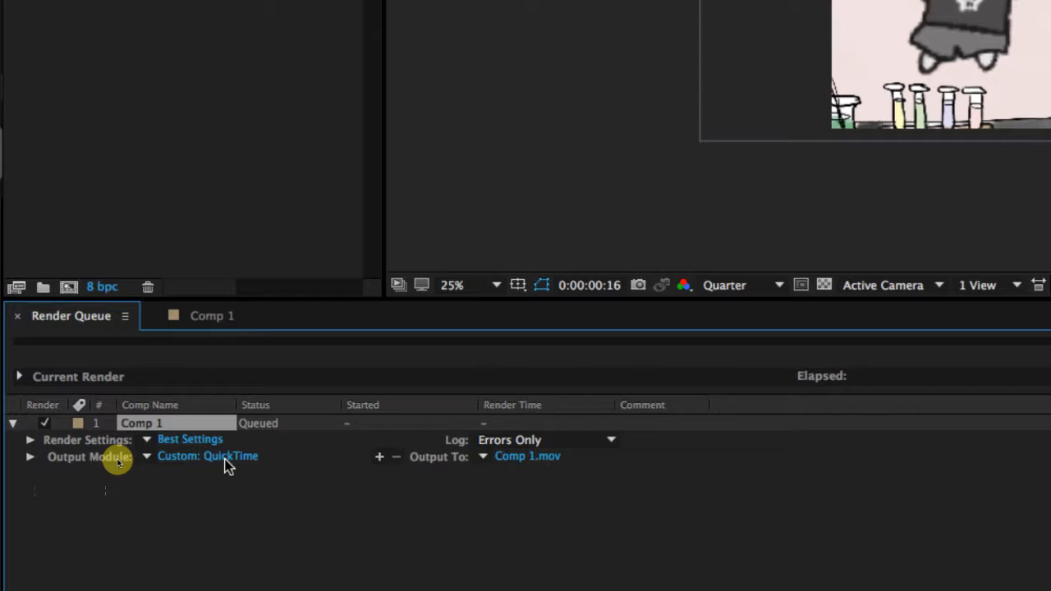
Step: Try to make an output module template named h.264 from the custom QuickTime settings
click(148, 458)
click(109, 499)
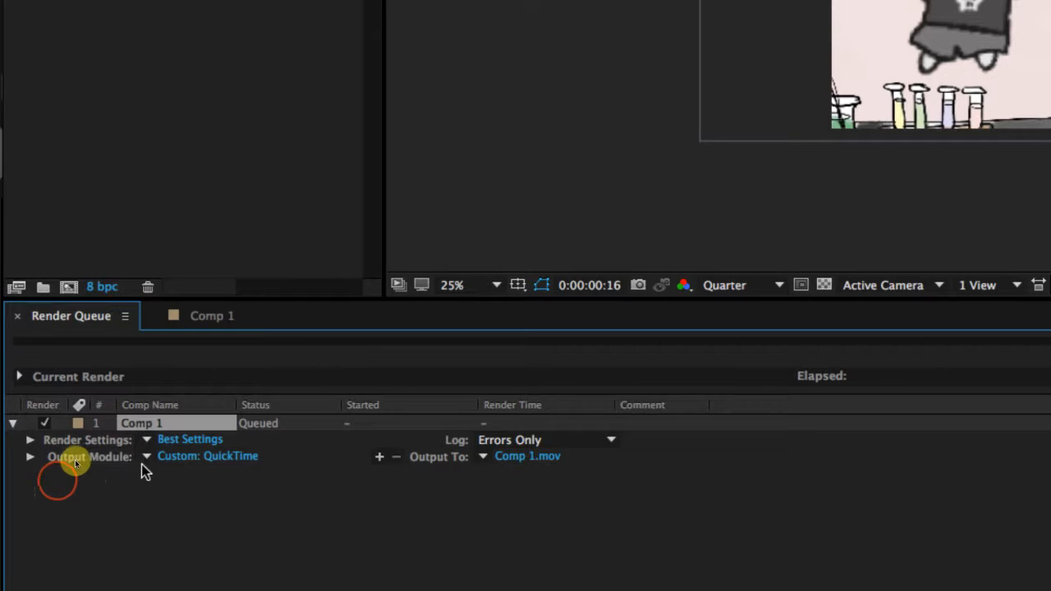
click(146, 457)
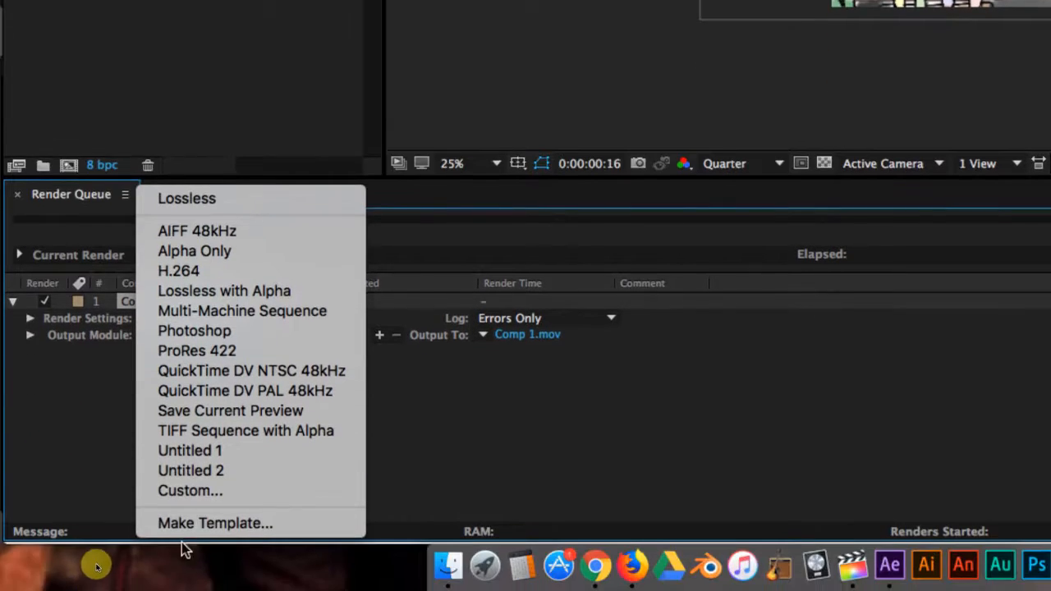
click(197, 525)
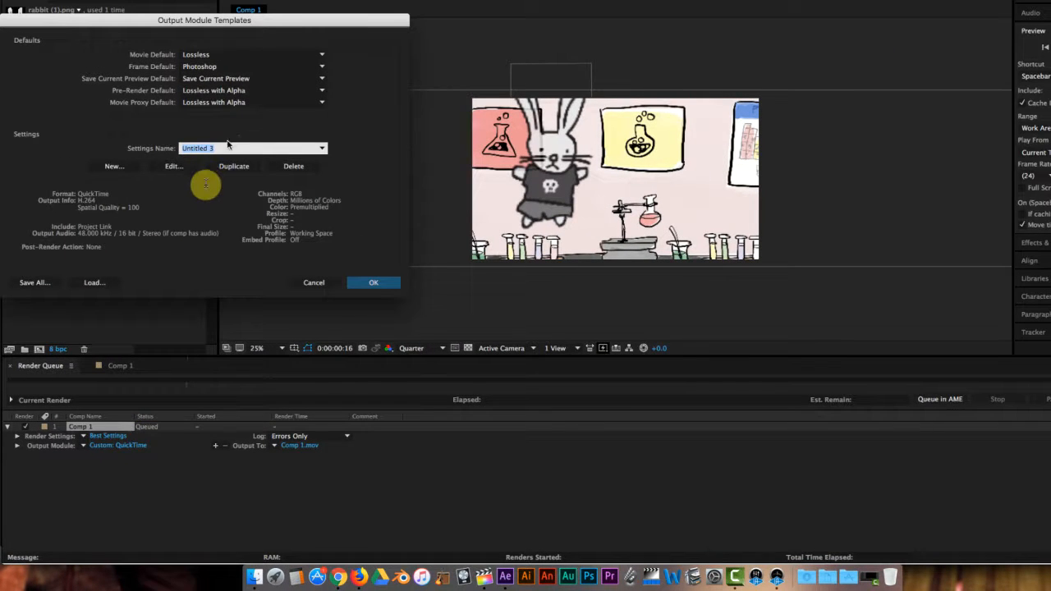
text(H)
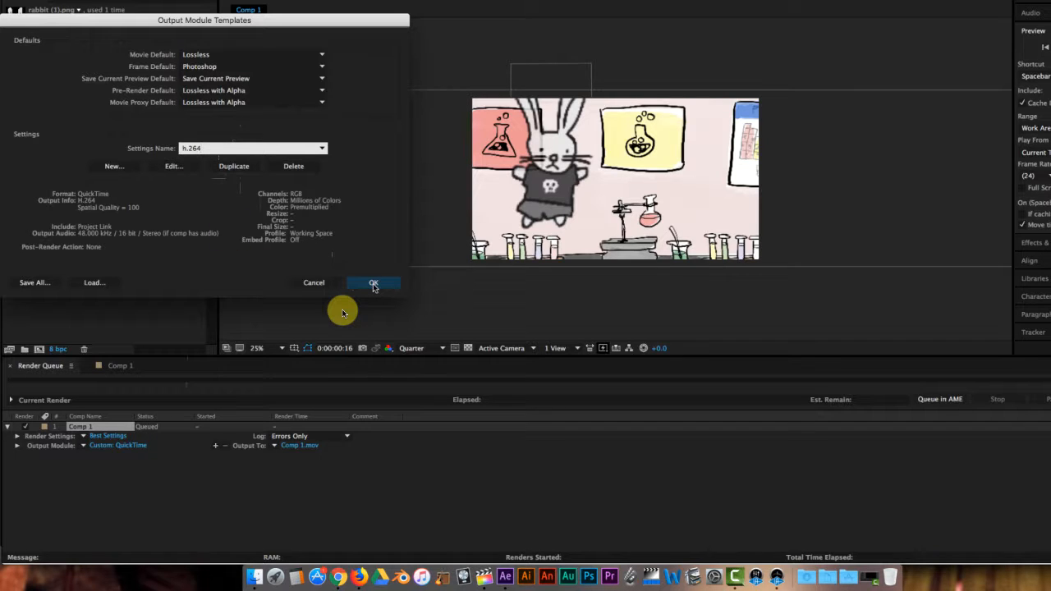
click(329, 287)
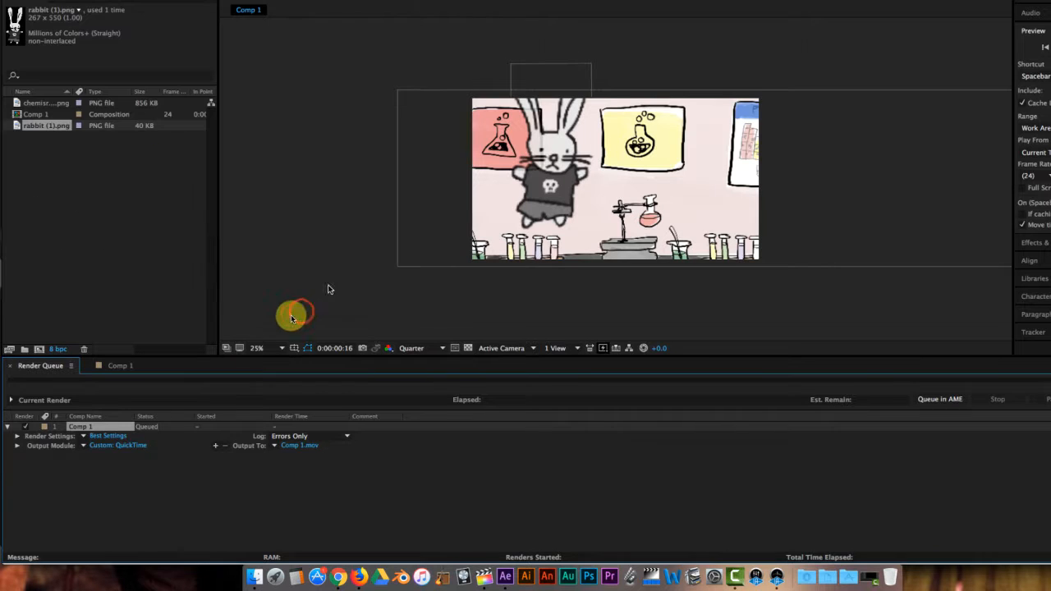
Step: Apply the H.264 template to Comp 1's output module in the Render Queue
click(119, 487)
click(82, 446)
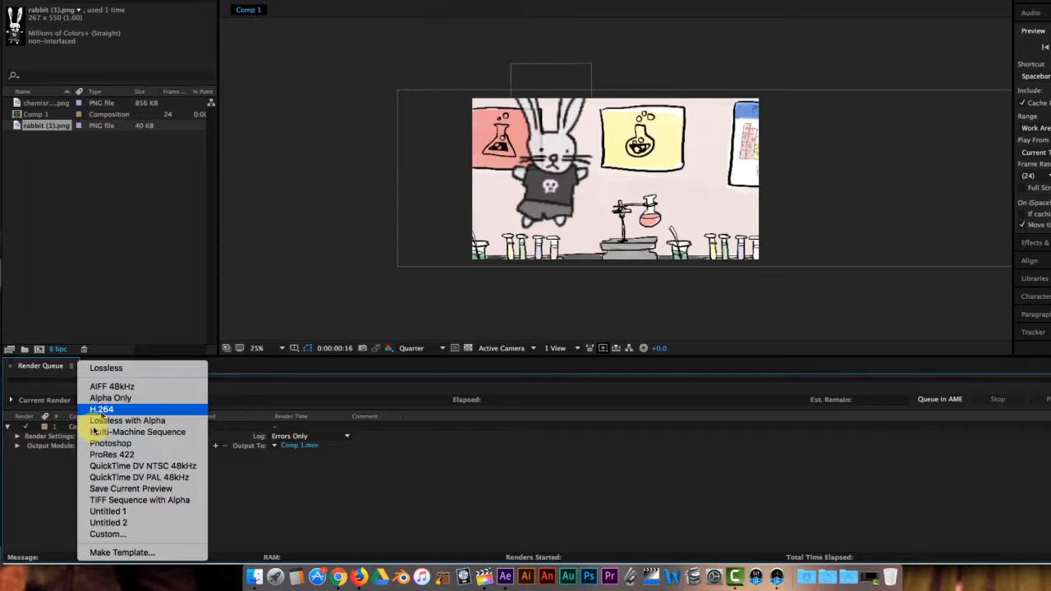
click(101, 410)
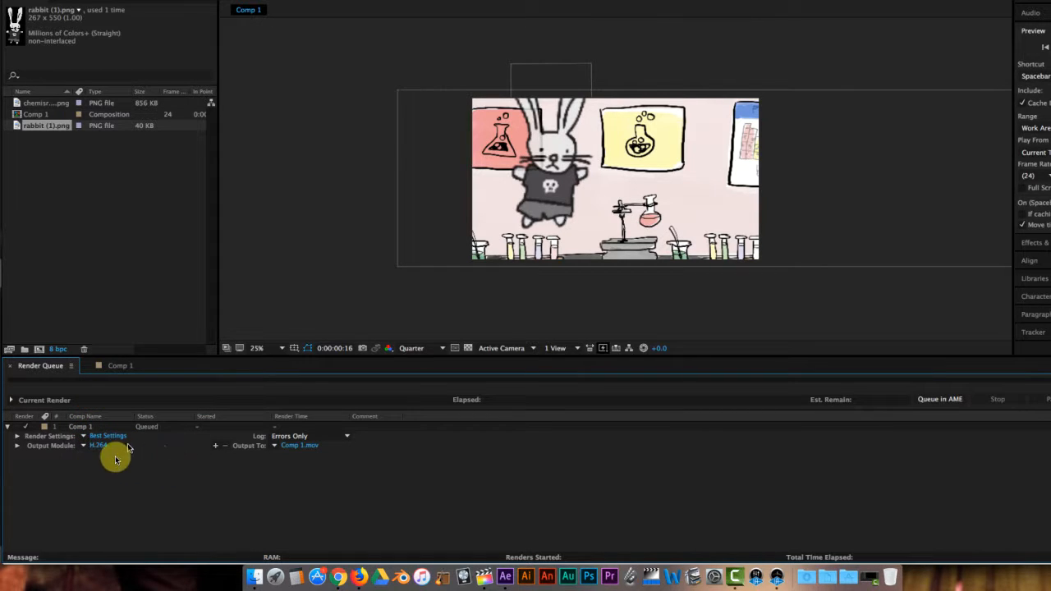
Step: Set the output movie to Dancing Rabbit v2 on the Desktop in QuickTime format and render the composition
click(297, 446)
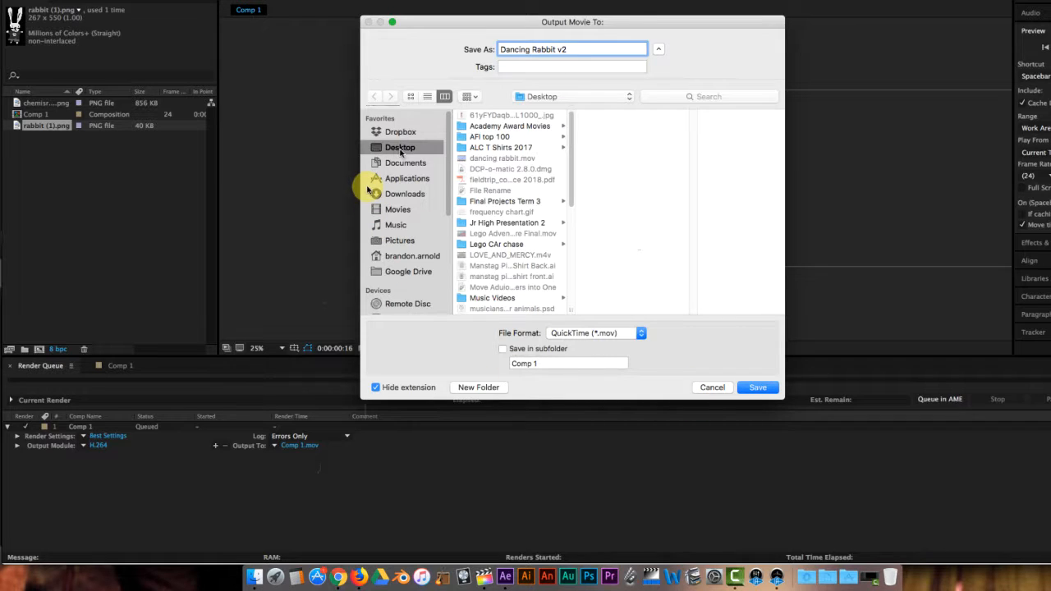
click(749, 387)
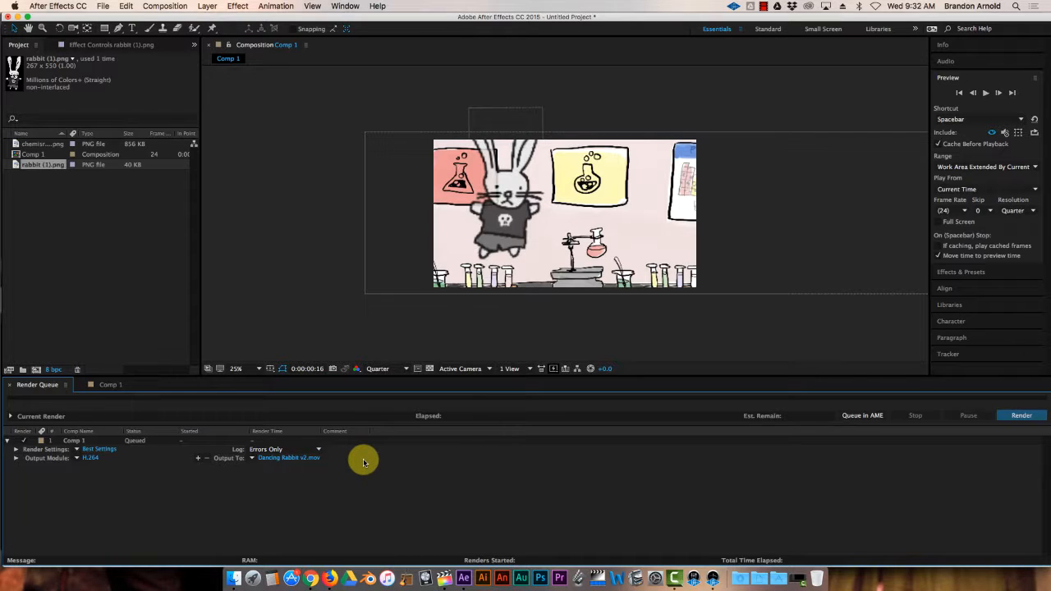
click(1018, 416)
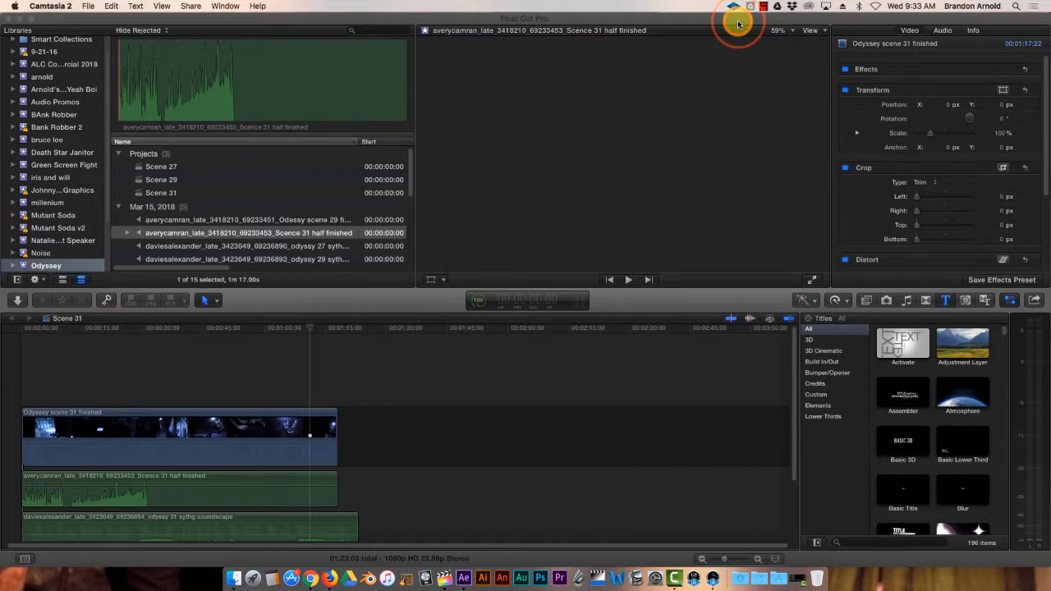
click(737, 23)
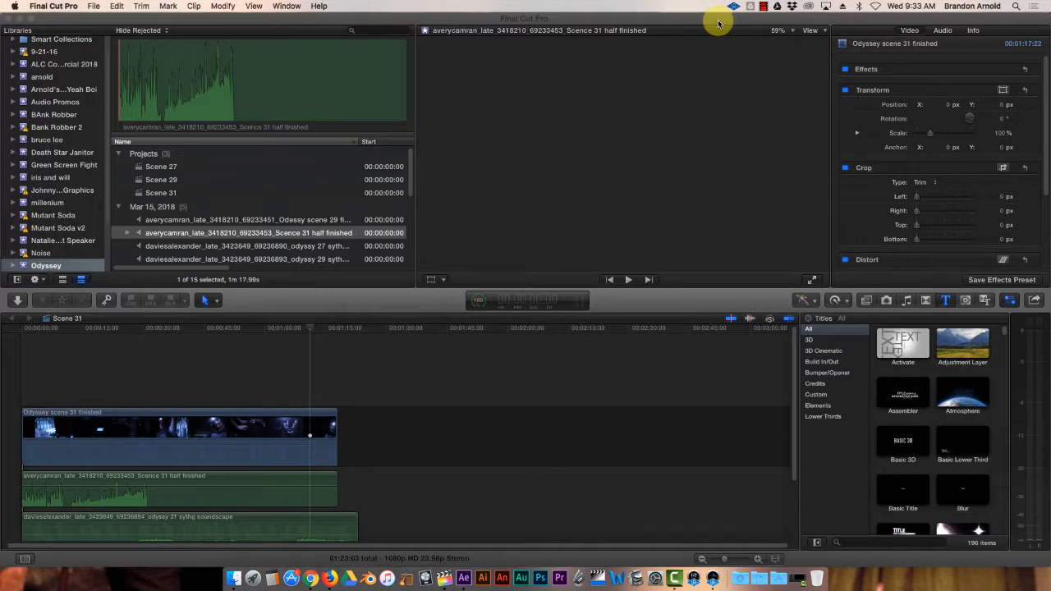
Step: Hide Final Cut Pro and play the rendered Dancing Rabbit v2.mov from the Desktop in QuickTime Player
key(super+h)
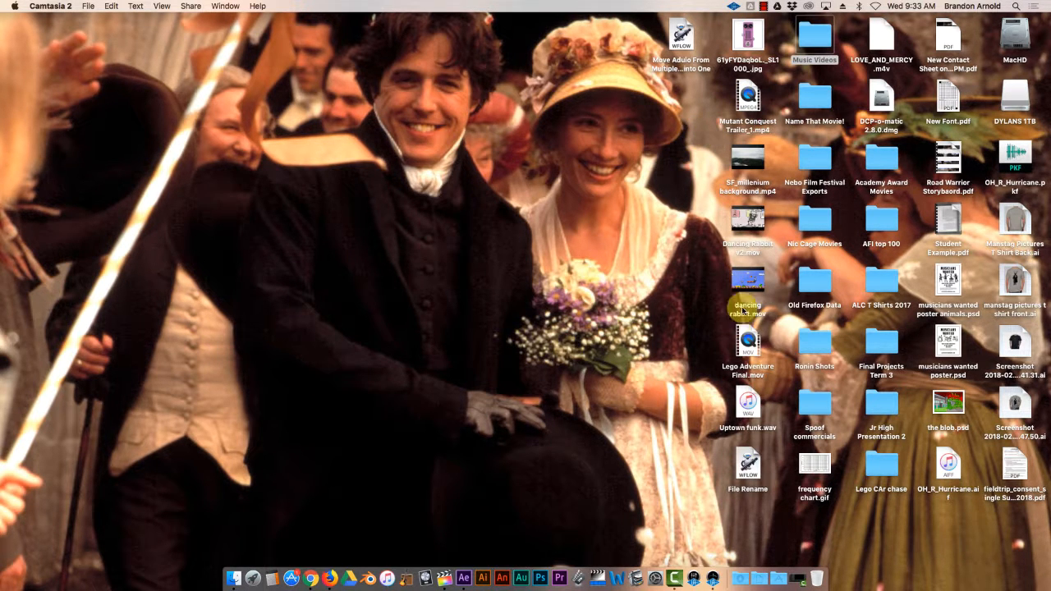
mouse_move(758, 276)
click(748, 223)
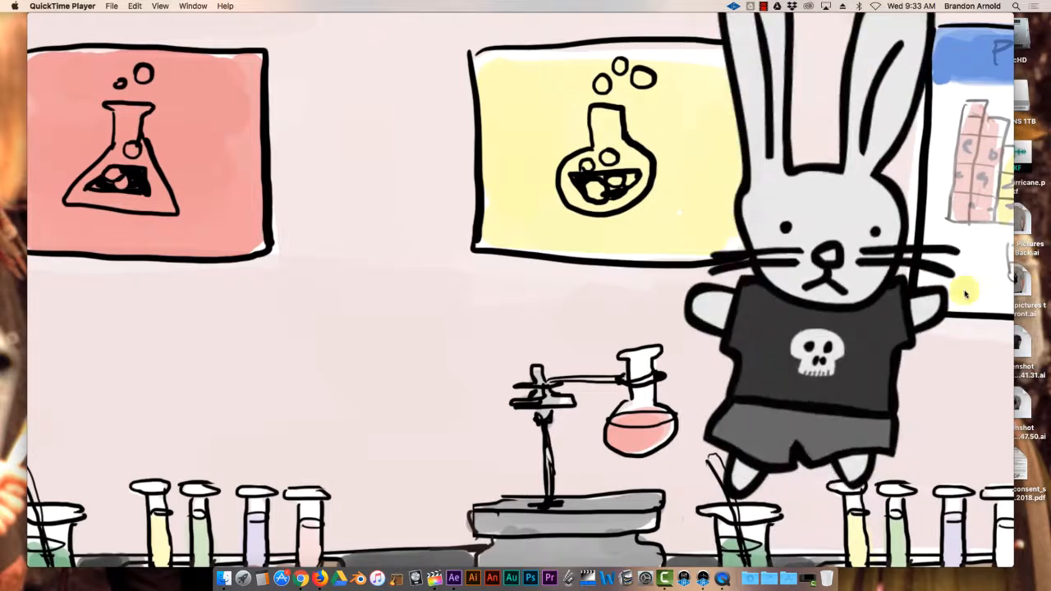
Step: Switch back to After Effects, bring up Comp 1's timeline and collapse the rabbit layer's properties
mouse_move(639, 469)
click(453, 578)
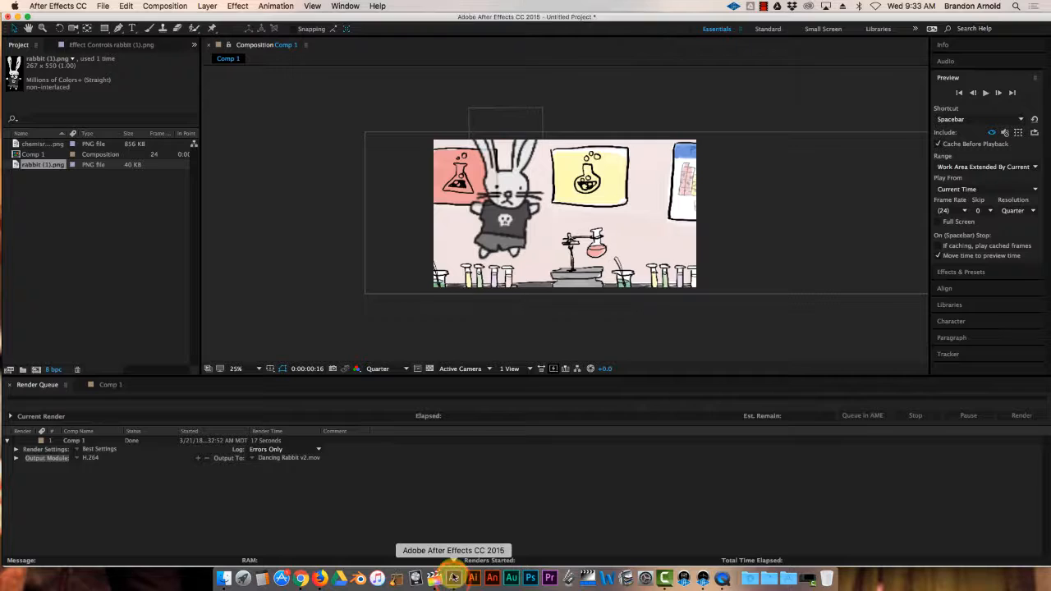
click(59, 181)
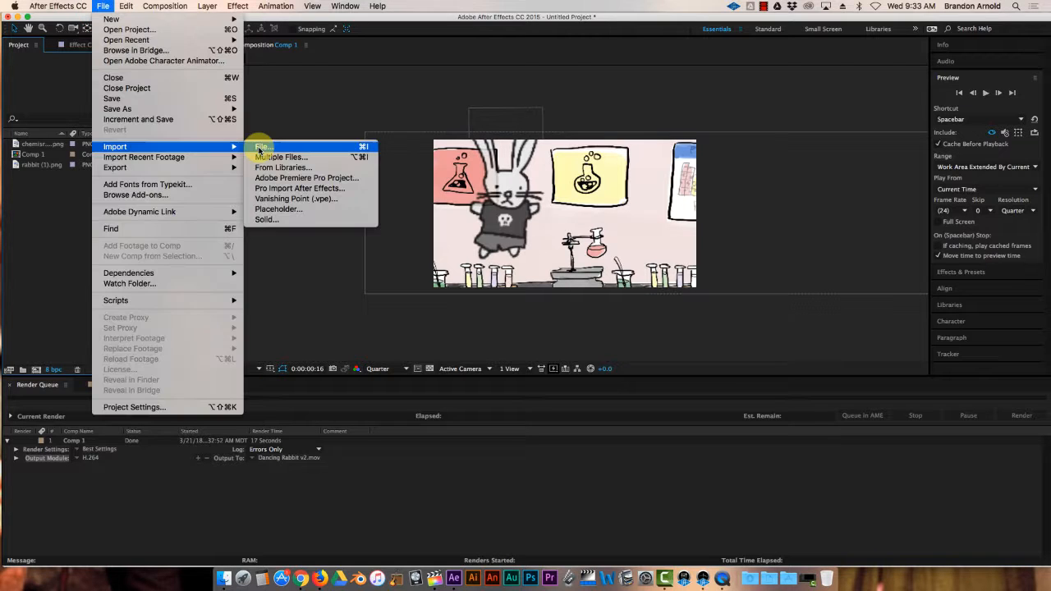
click(40, 209)
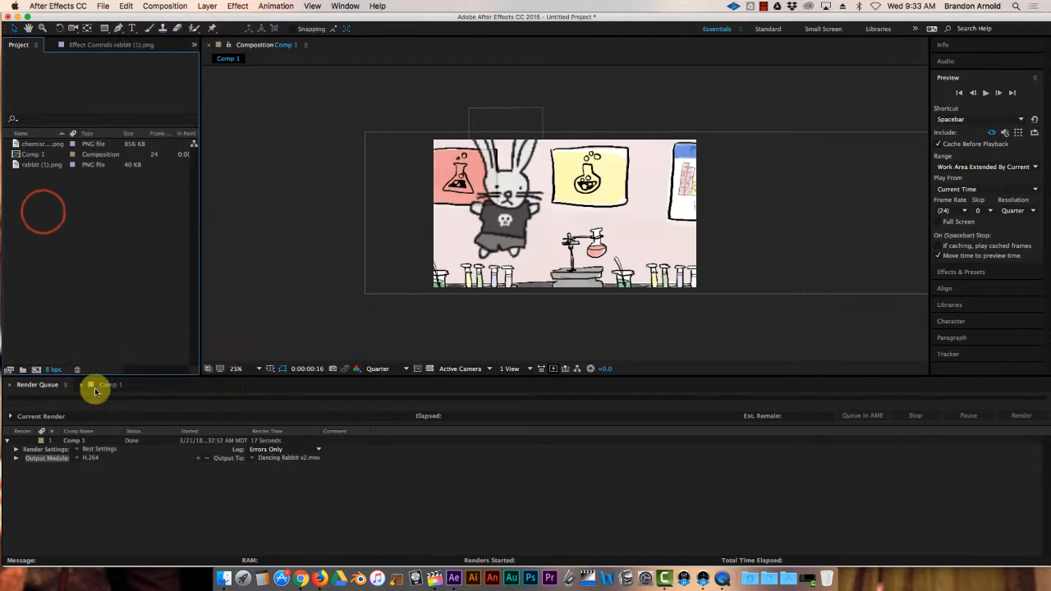
click(108, 384)
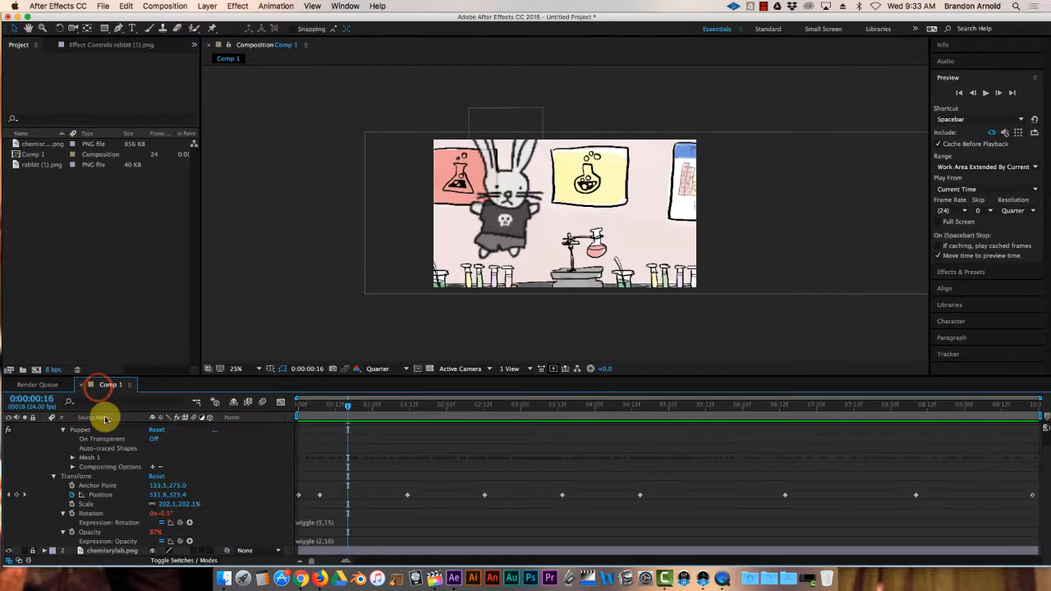
scroll(46, 450, up, 2)
click(44, 427)
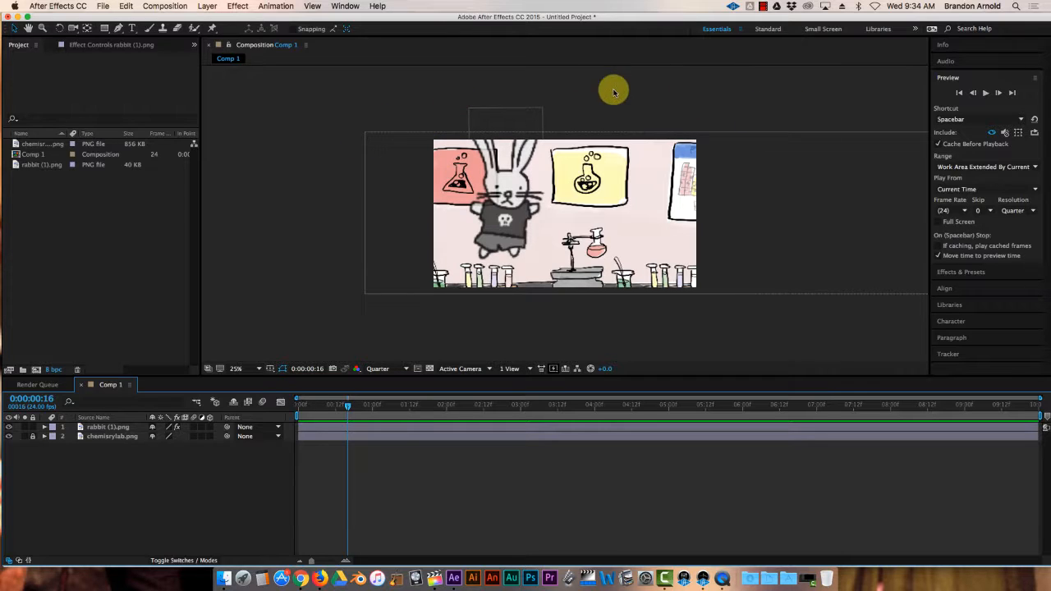
click(764, 7)
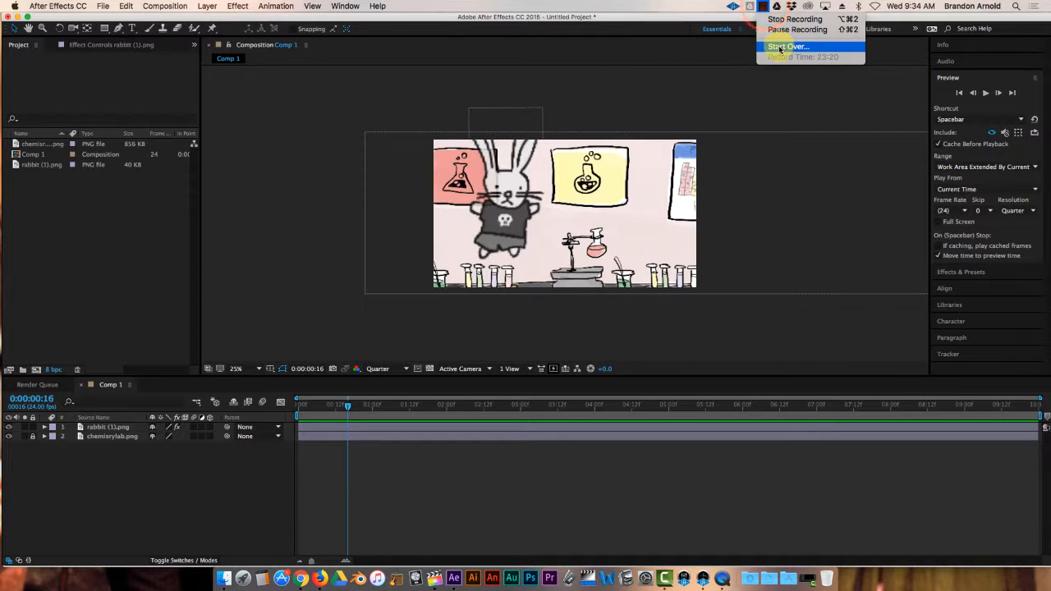